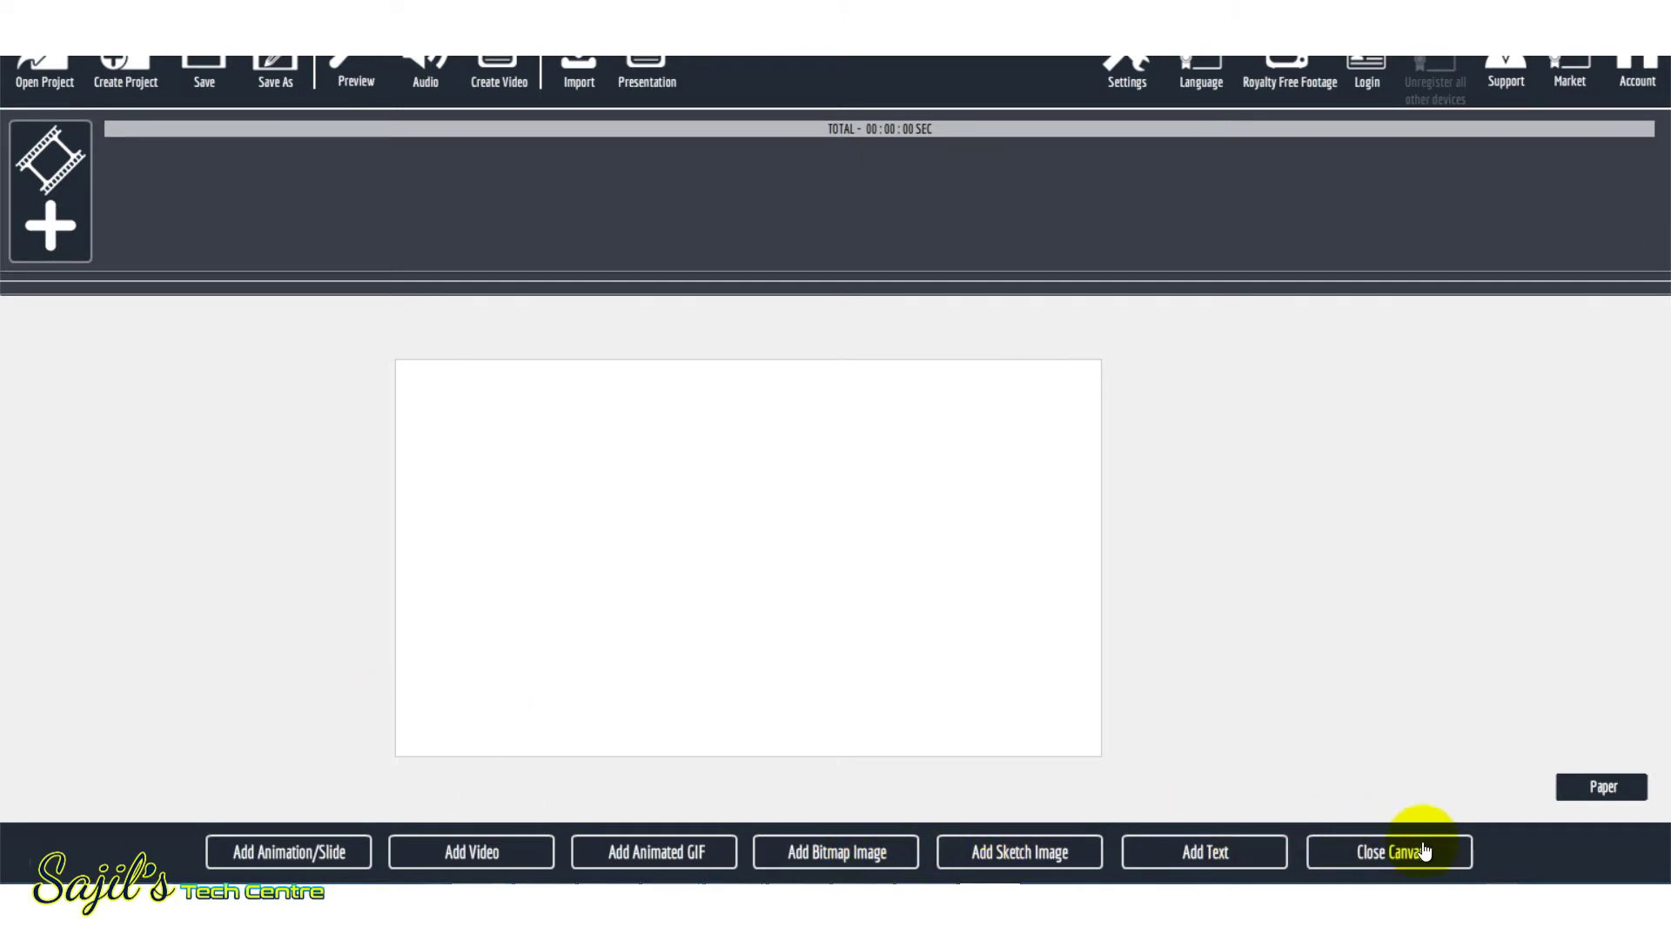
Open the Explaindio slide library, browse a few packs, and list Business Show 1's slides with Corporate Report previewed
{"action": "left_click", "coordinate": [290, 858]}
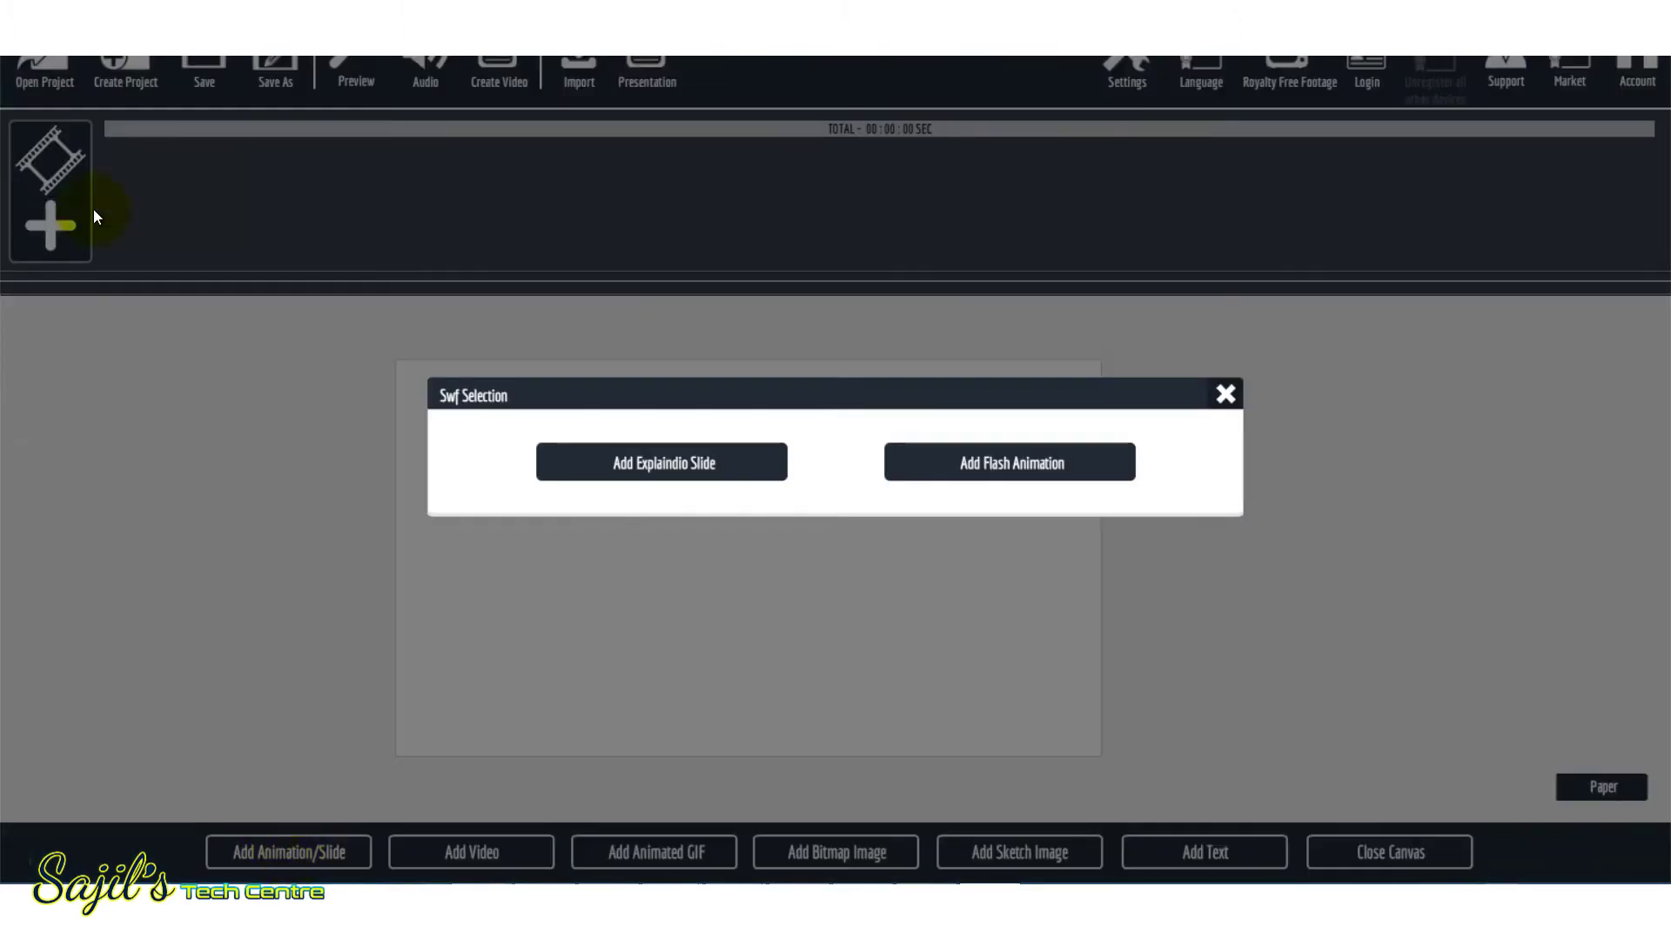
{"action": "left_click", "coordinate": [613, 474]}
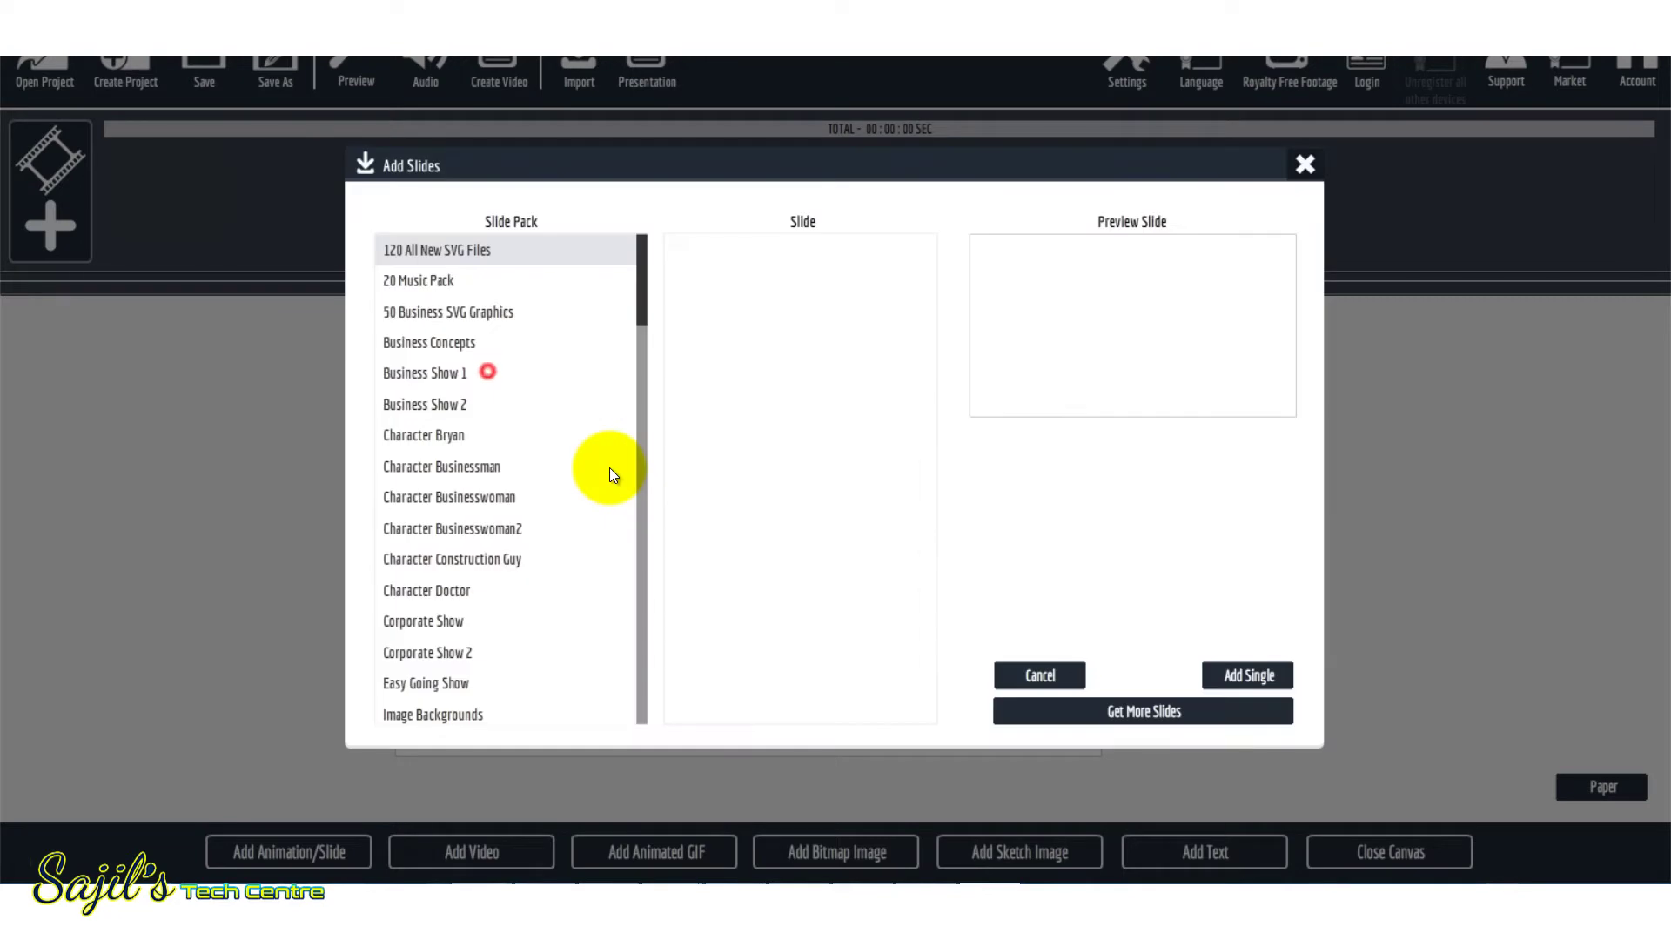
{"action": "left_click", "coordinate": [431, 280]}
{"action": "left_click", "coordinate": [441, 312]}
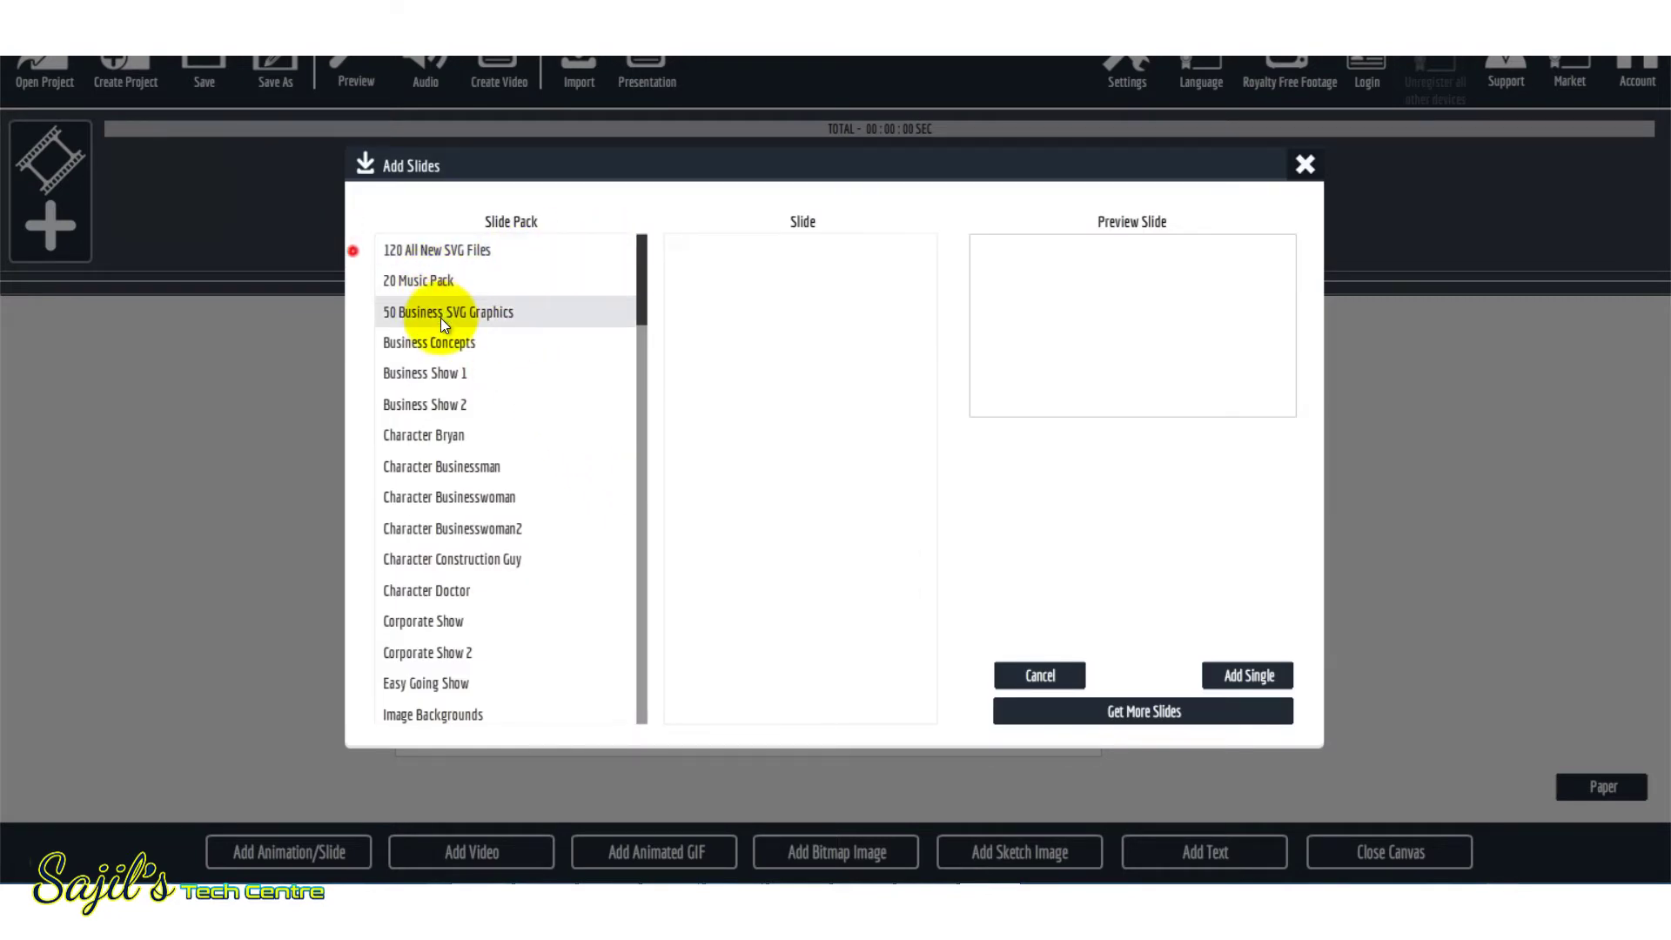
{"action": "mouse_move", "coordinate": [644, 306]}
{"action": "left_mouse_down"}
{"action": "mouse_move", "coordinate": [644, 330]}
{"action": "mouse_move", "coordinate": [612, 311]}
{"action": "left_mouse_up"}
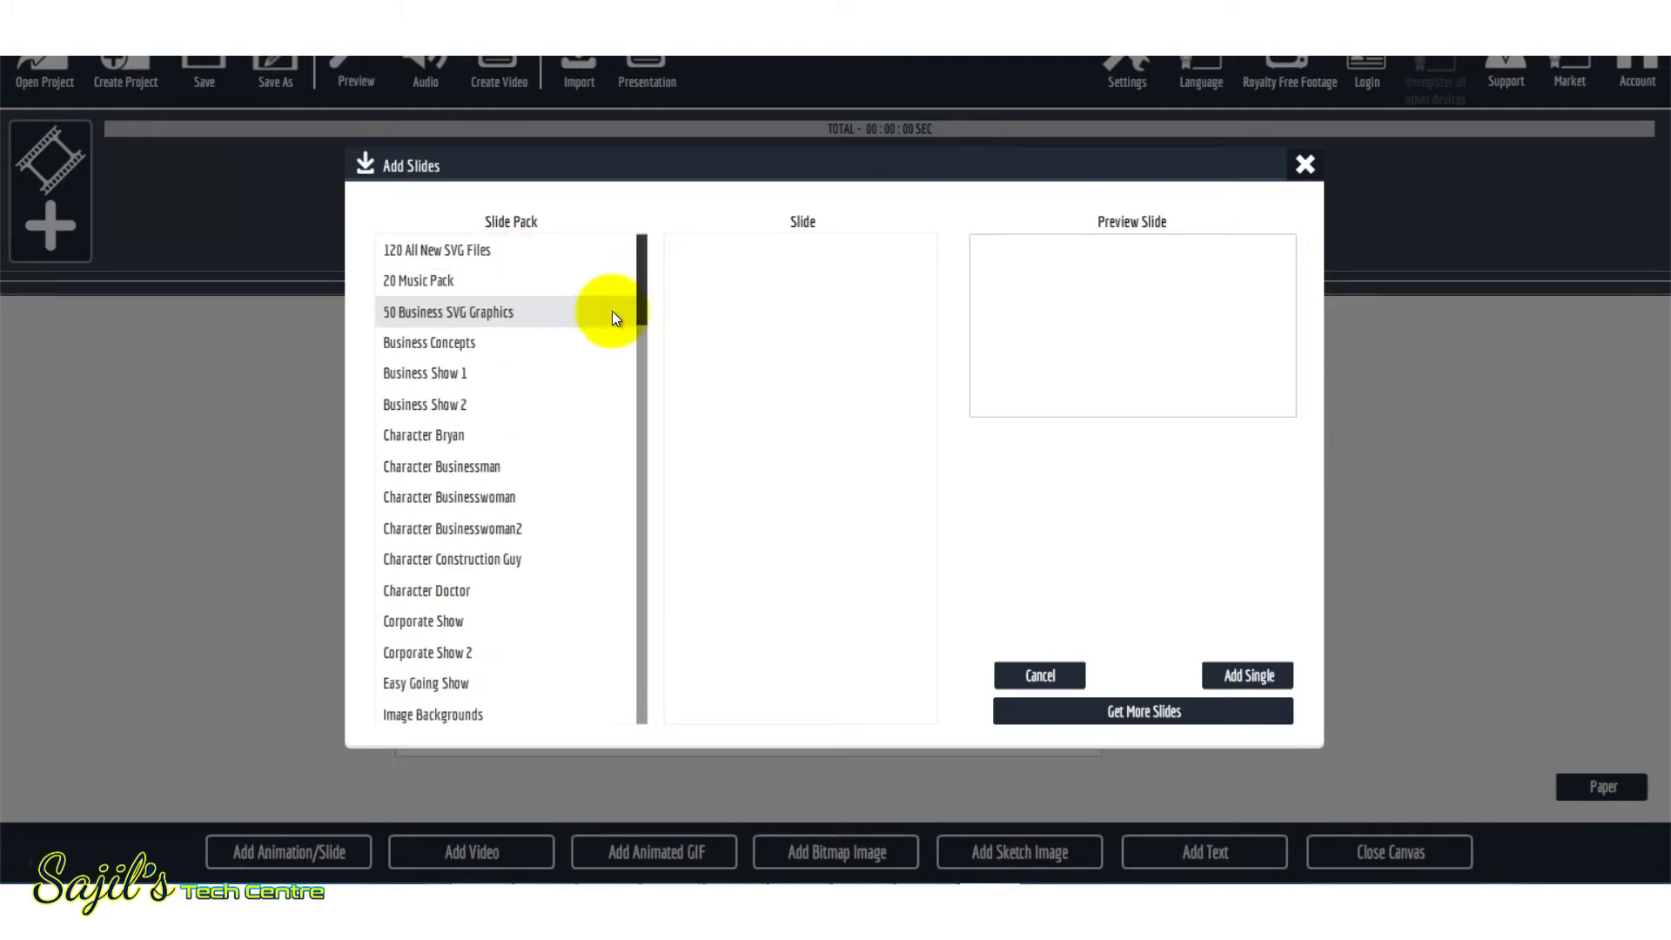
{"action": "left_click", "coordinate": [455, 378]}
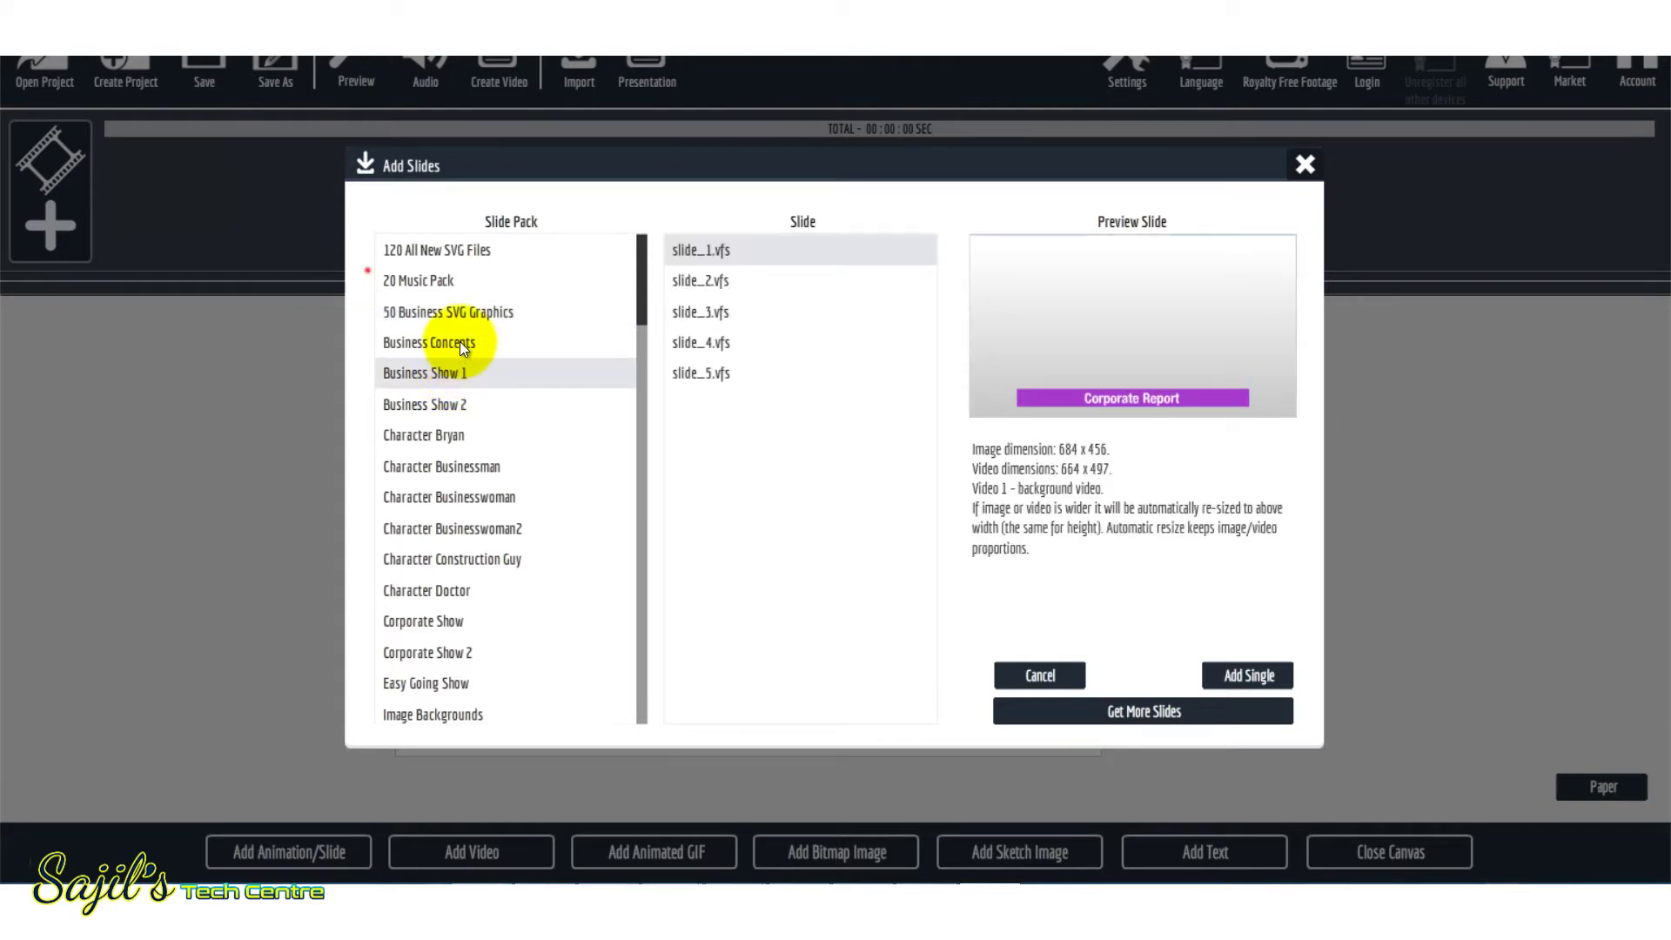
Preview the Business Concepts slides slide05, slide06, slide07 and slide09
{"action": "left_click", "coordinate": [460, 341]}
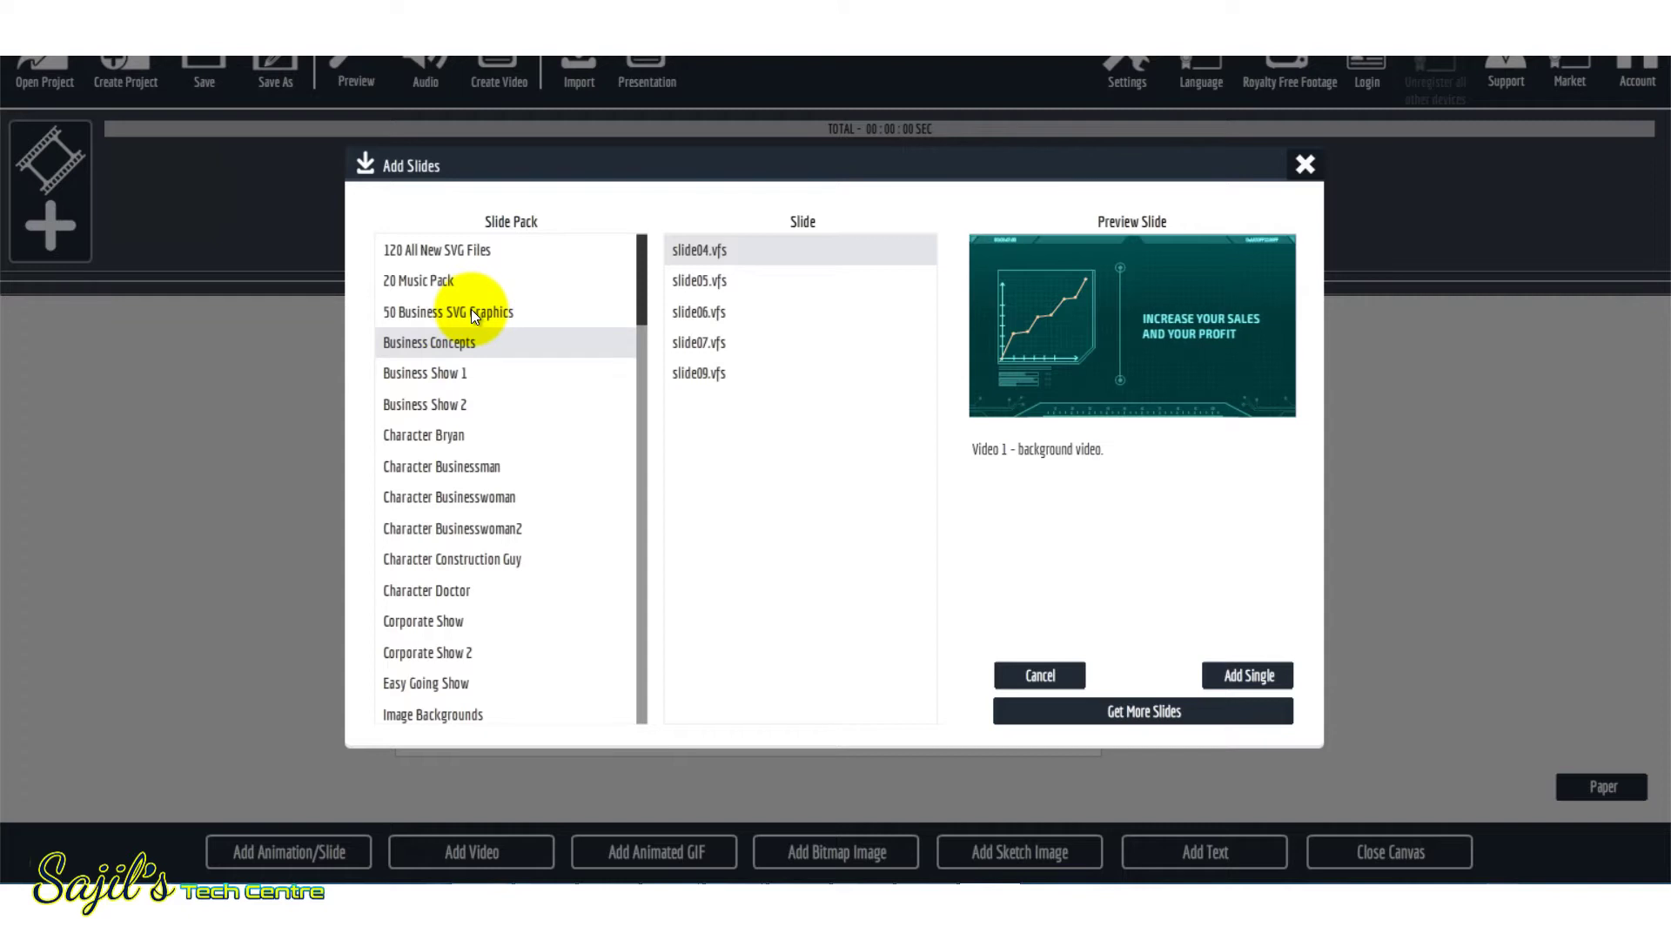
{"action": "left_click", "coordinate": [471, 310]}
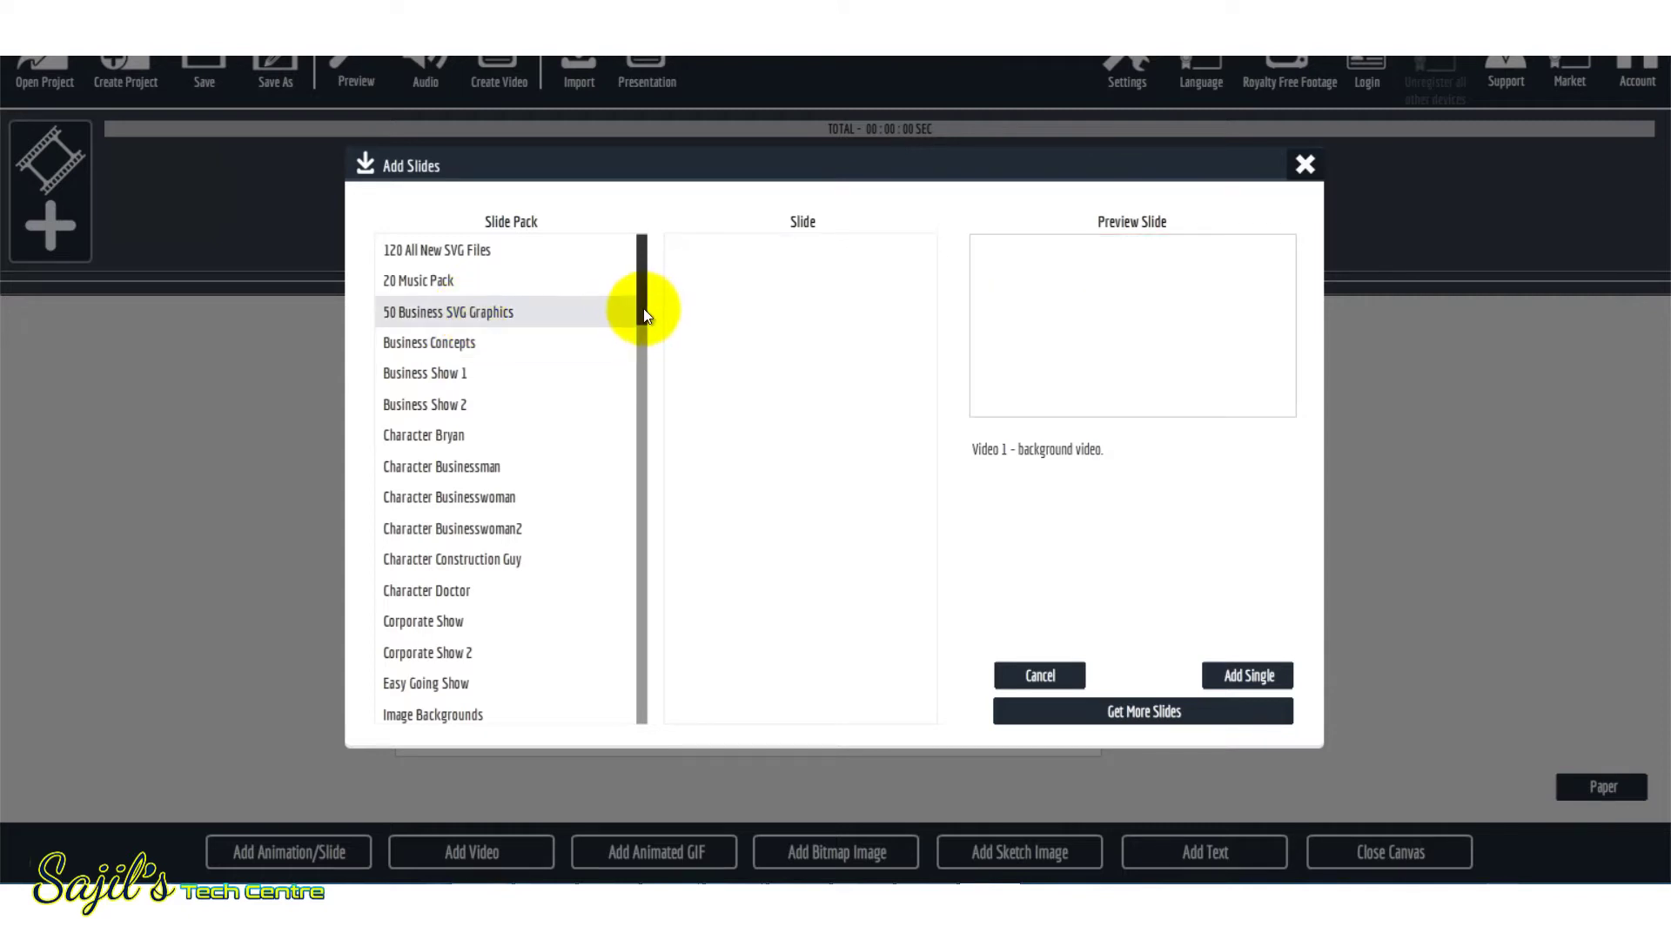
{"action": "left_click", "coordinate": [409, 347]}
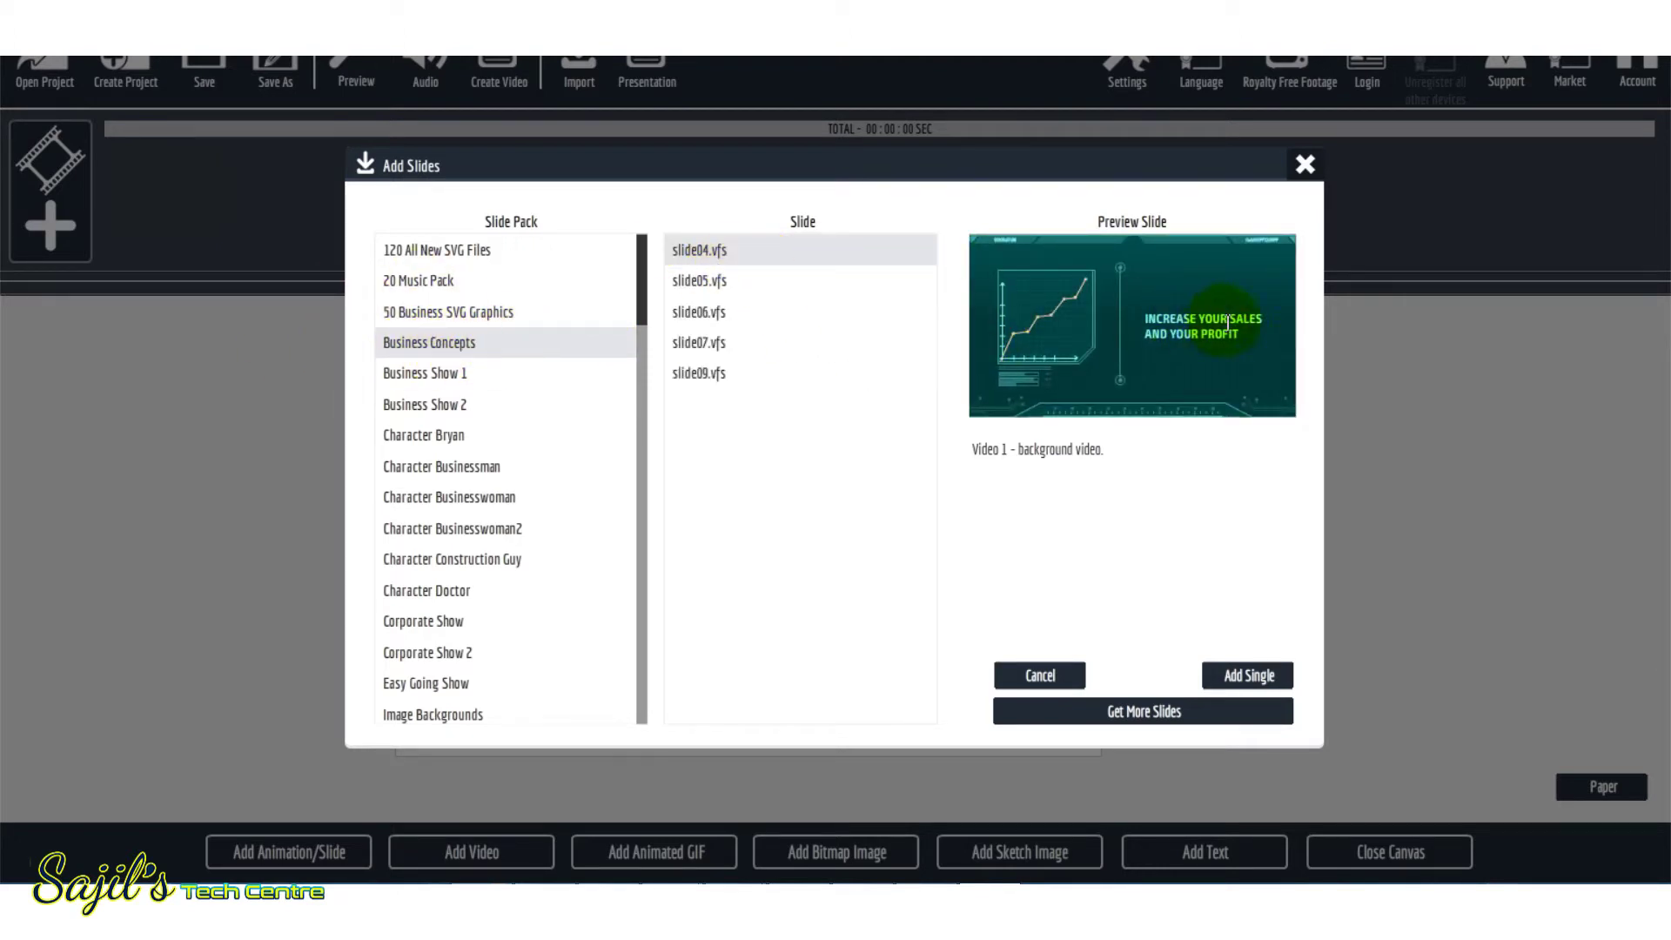
{"action": "left_click", "coordinate": [731, 279]}
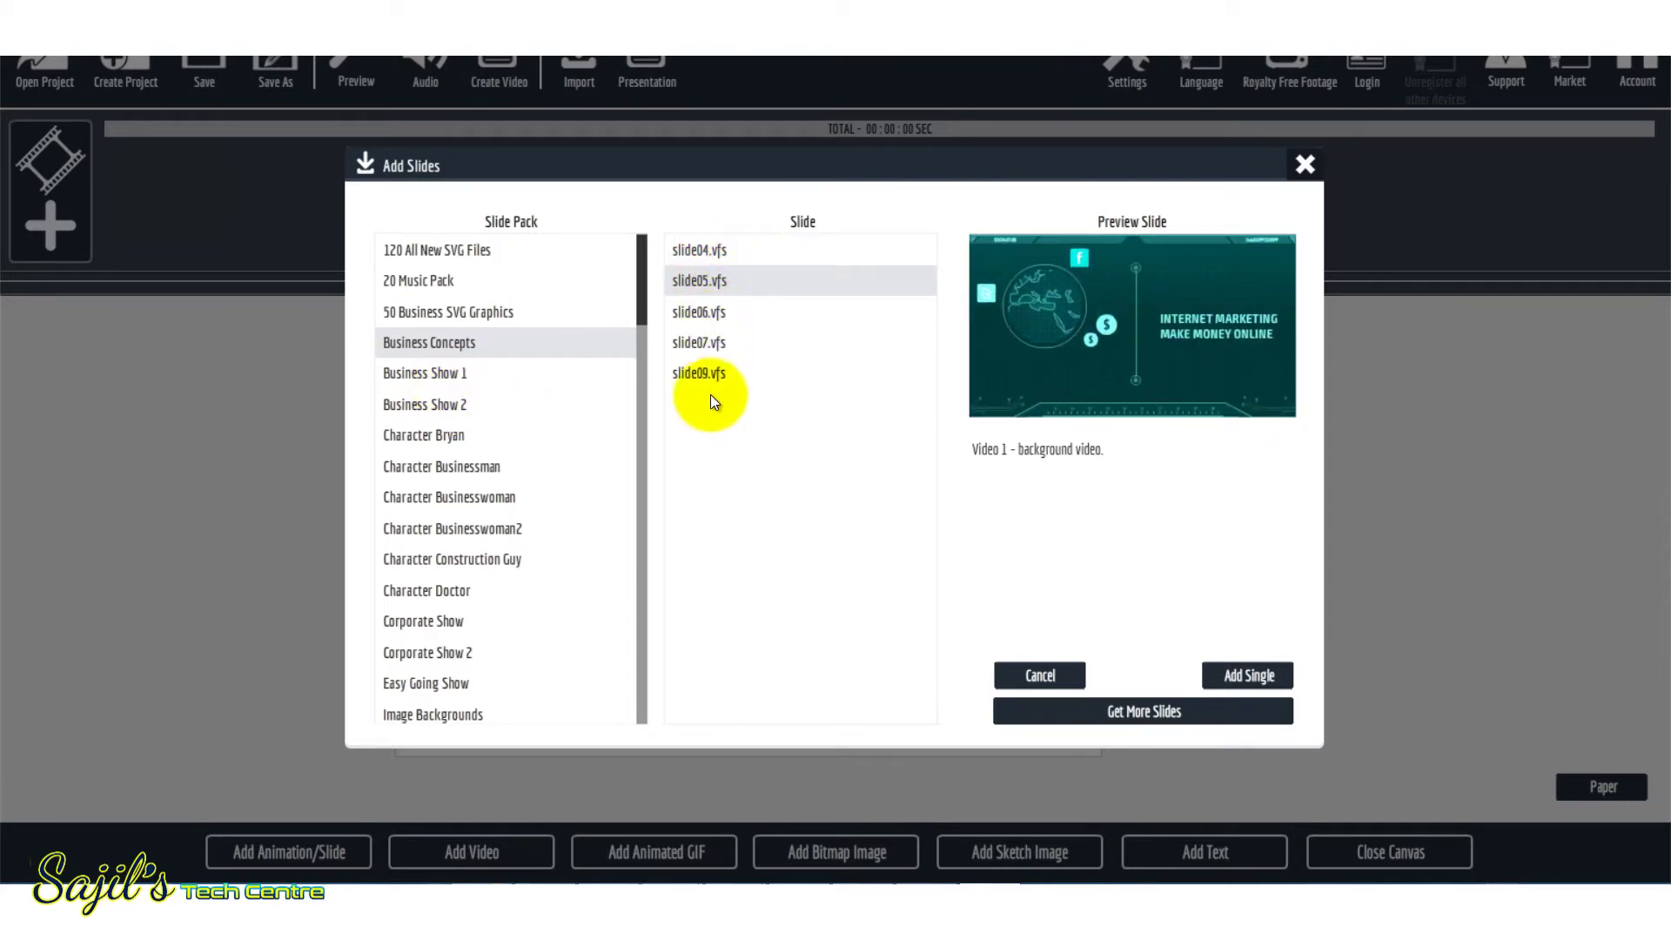
{"action": "left_click", "coordinate": [719, 315]}
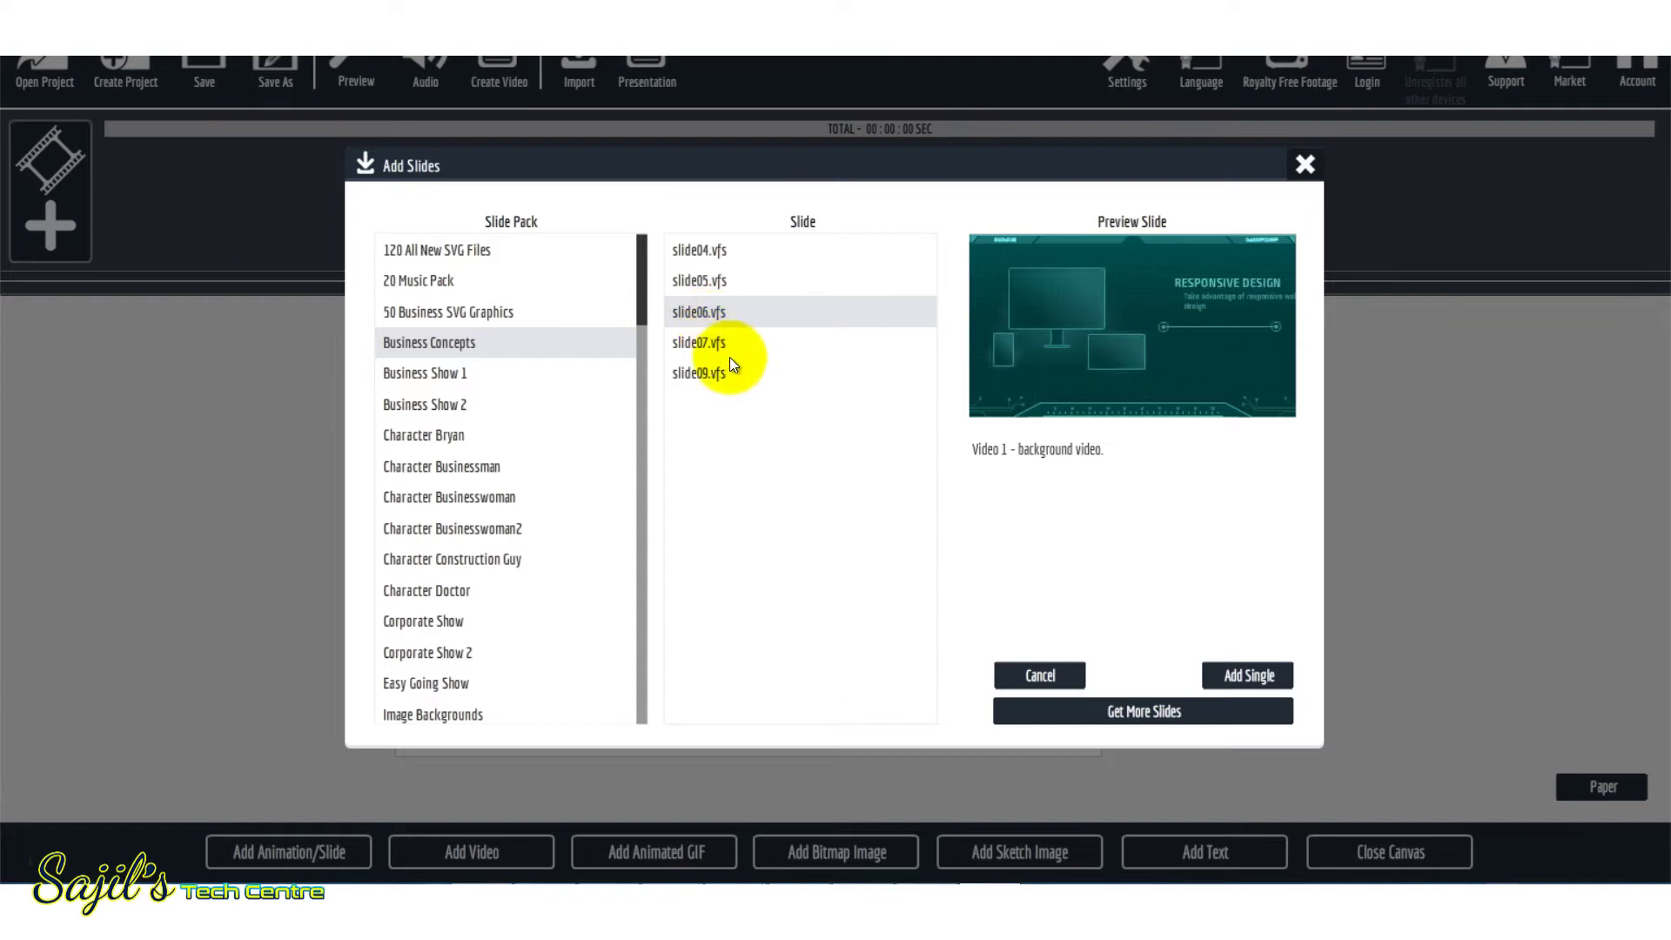
{"action": "left_click", "coordinate": [719, 352]}
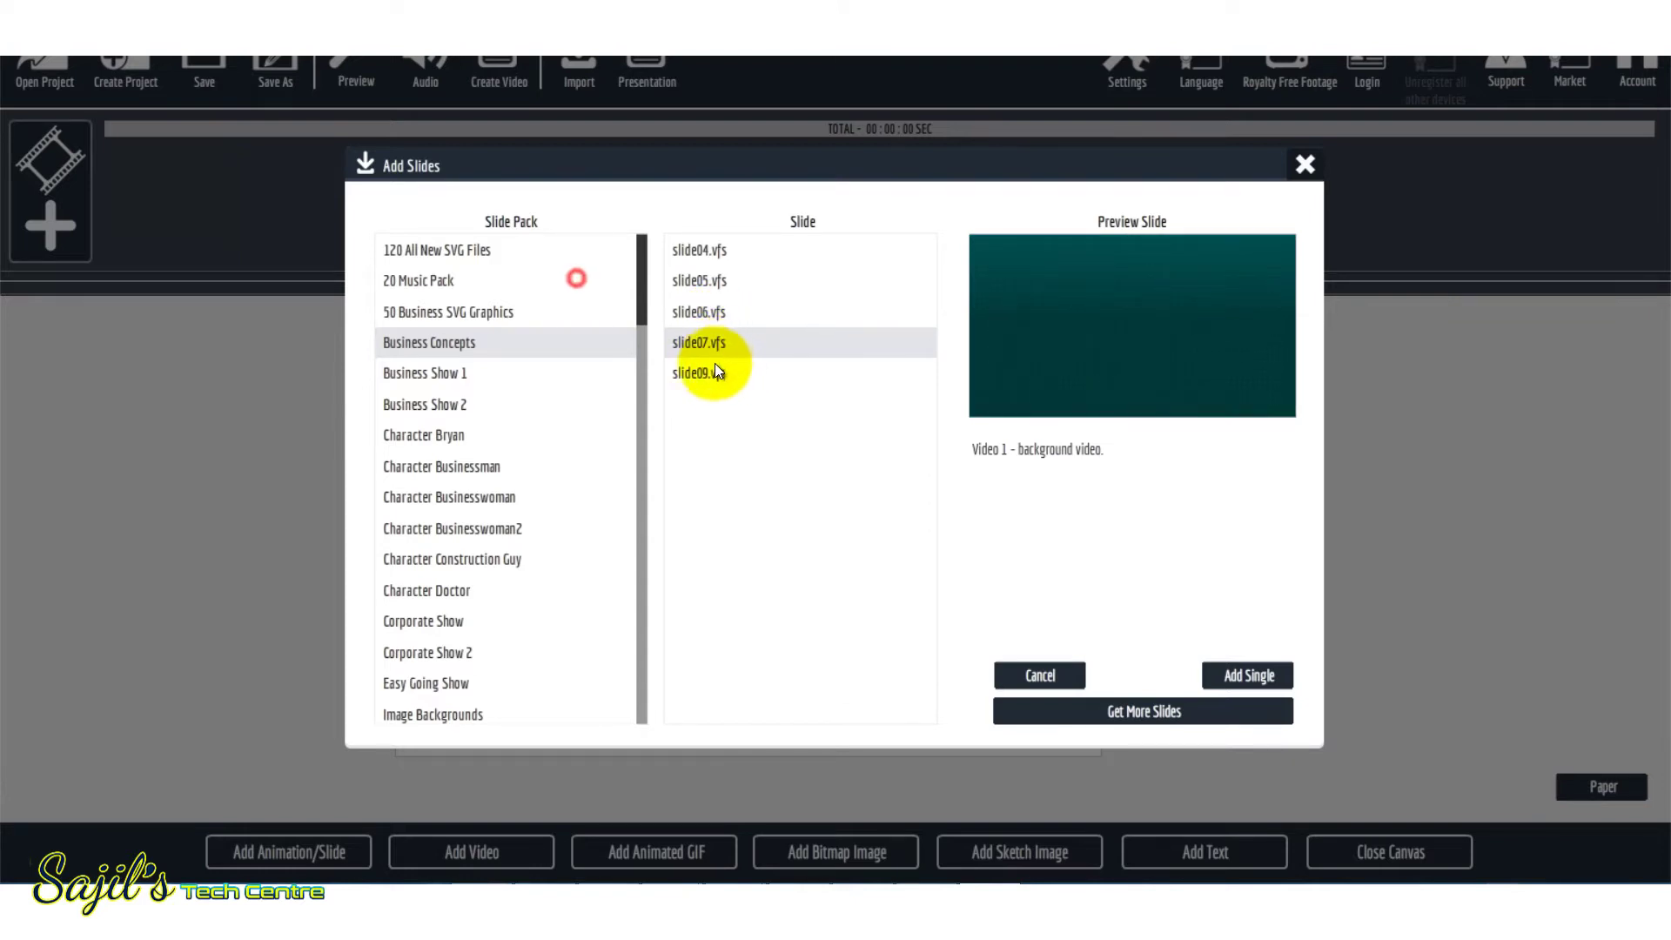
{"action": "left_click", "coordinate": [712, 367]}
Preview the second and third Business Show 1 slides, then list Character Bryan's ten slides
{"action": "left_click", "coordinate": [423, 377]}
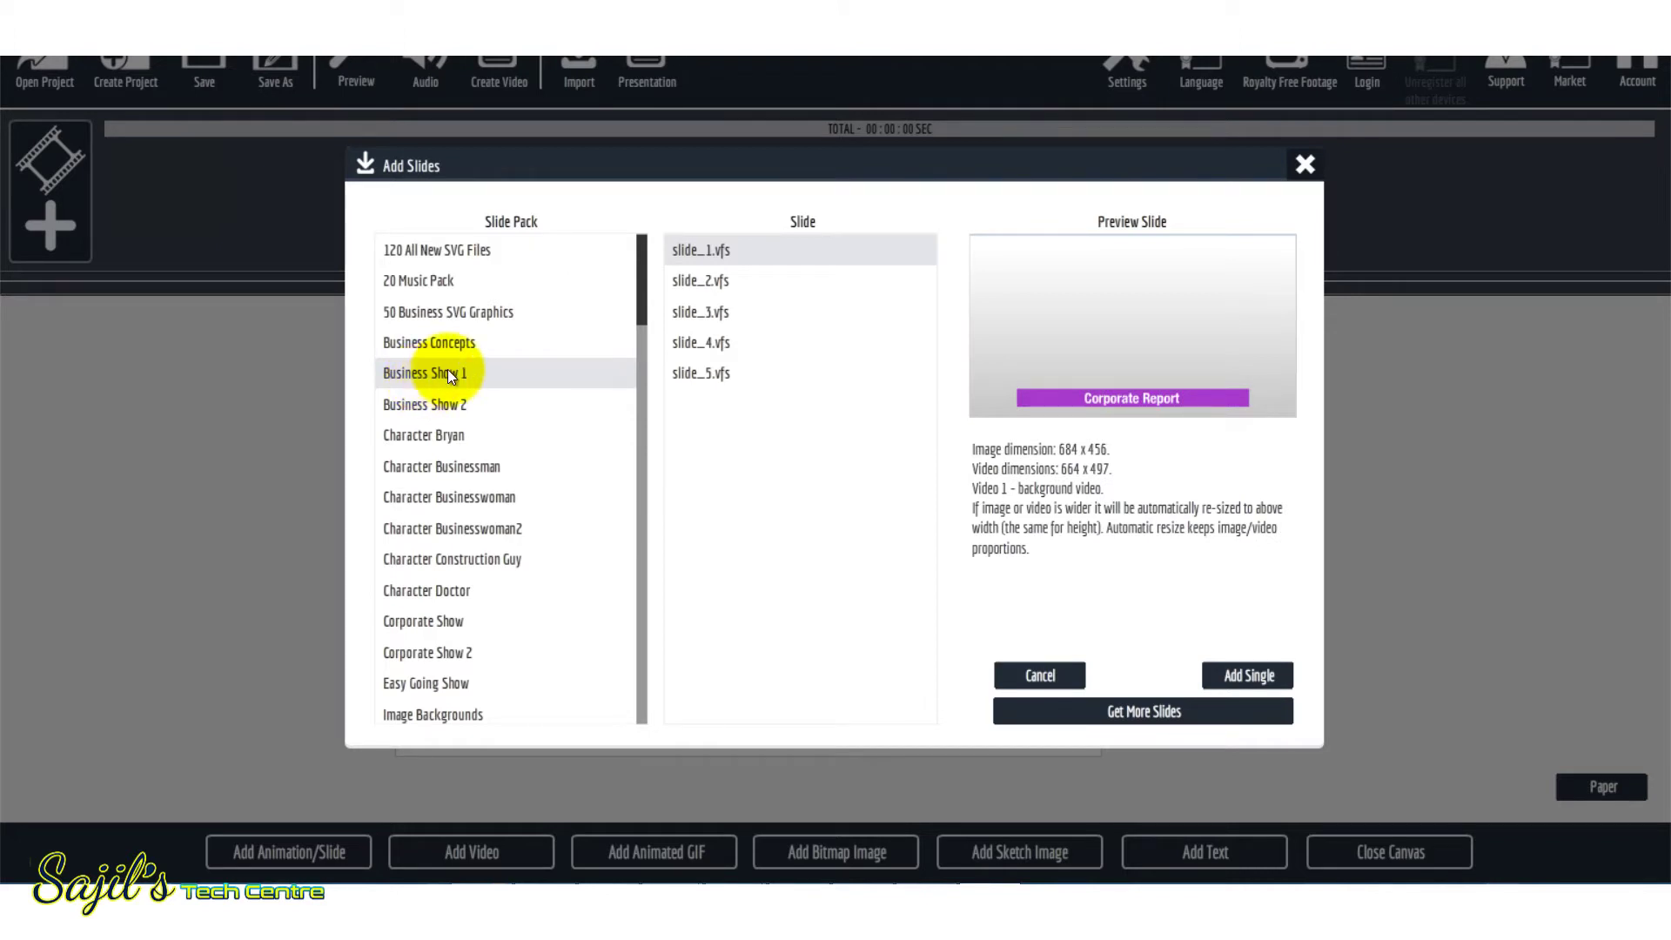
{"action": "left_click", "coordinate": [712, 311]}
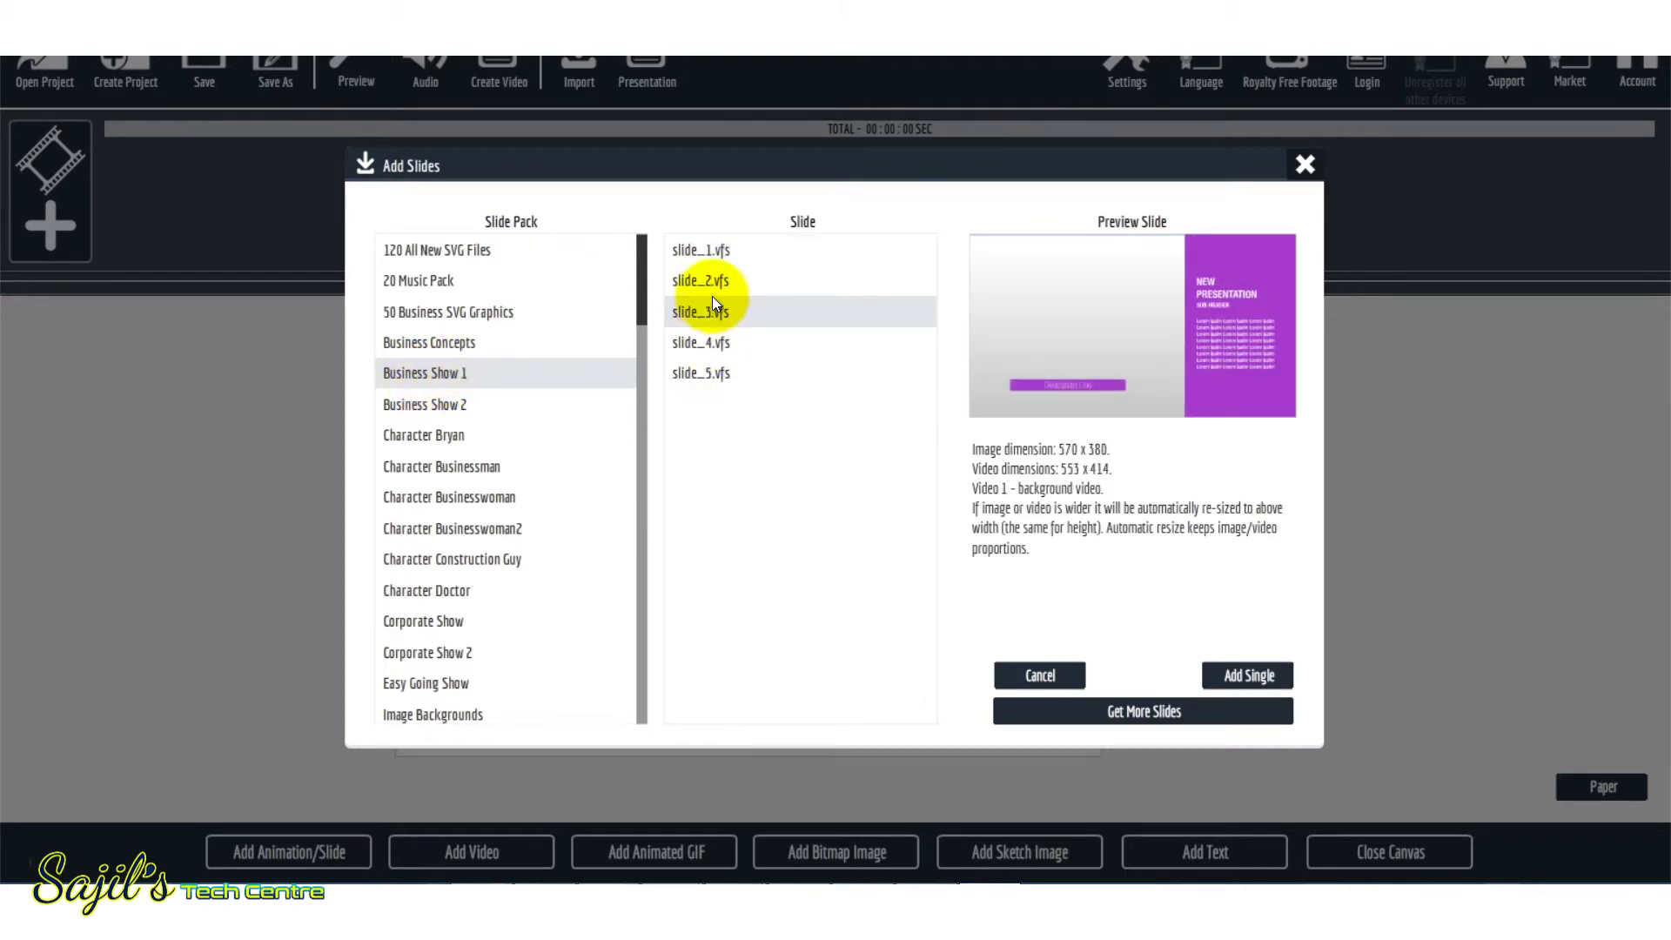
{"action": "left_click", "coordinate": [708, 282]}
{"action": "left_click", "coordinate": [441, 436]}
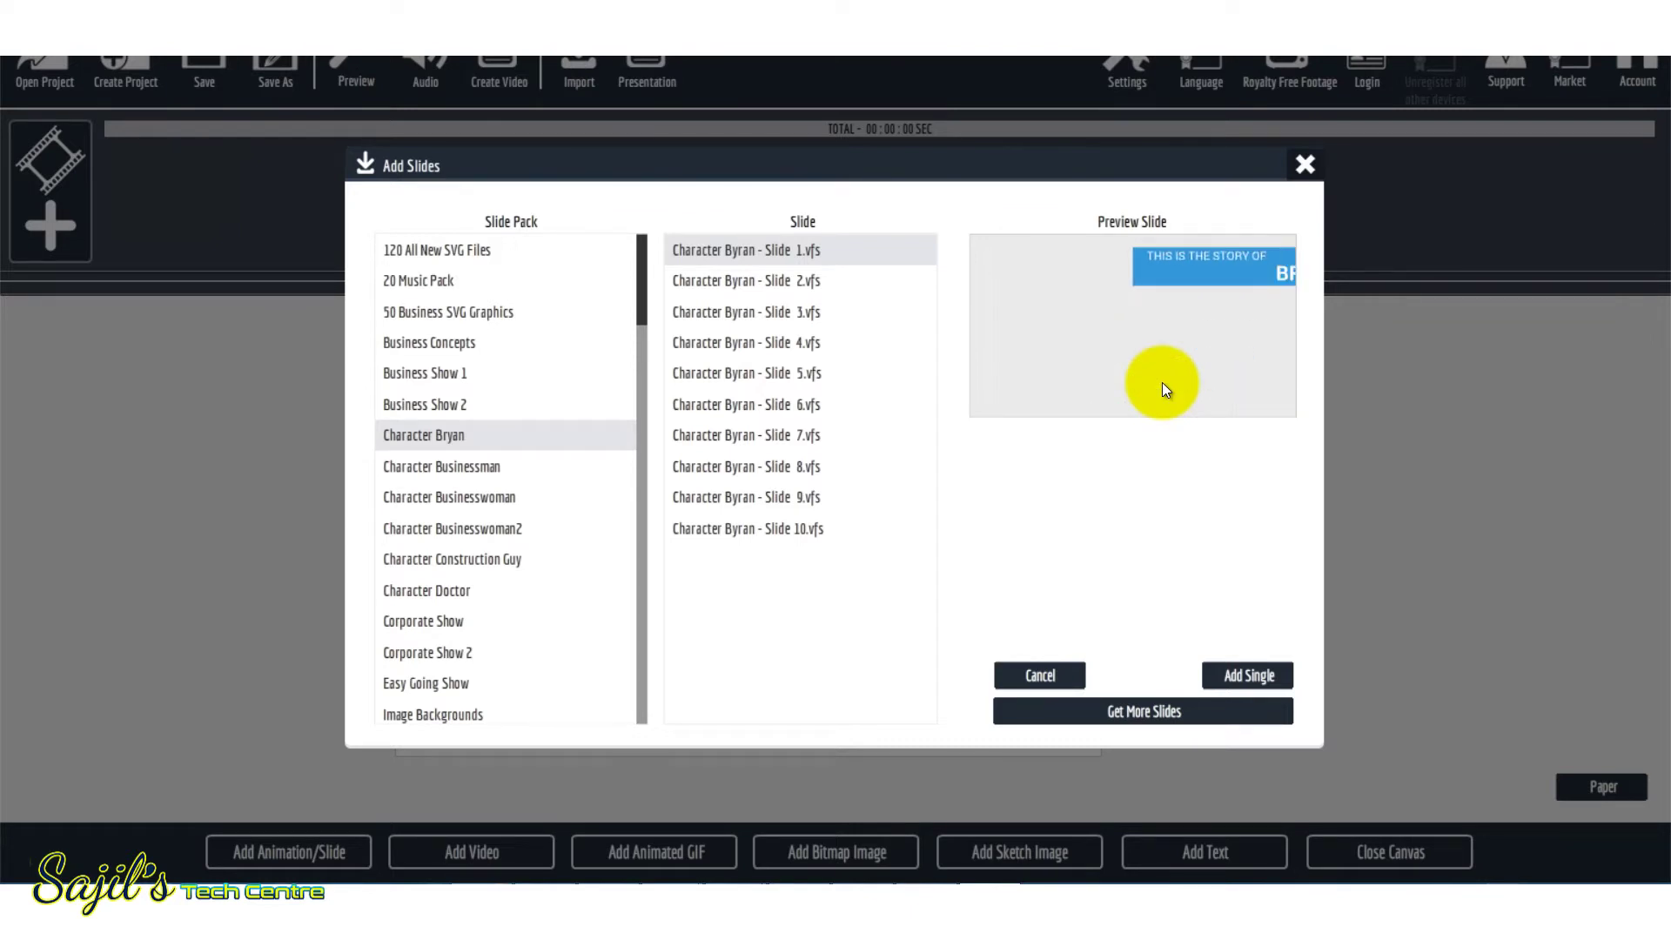
Preview Character Bryan slides 2, 3, 4 and 6
{"action": "left_click", "coordinate": [782, 279]}
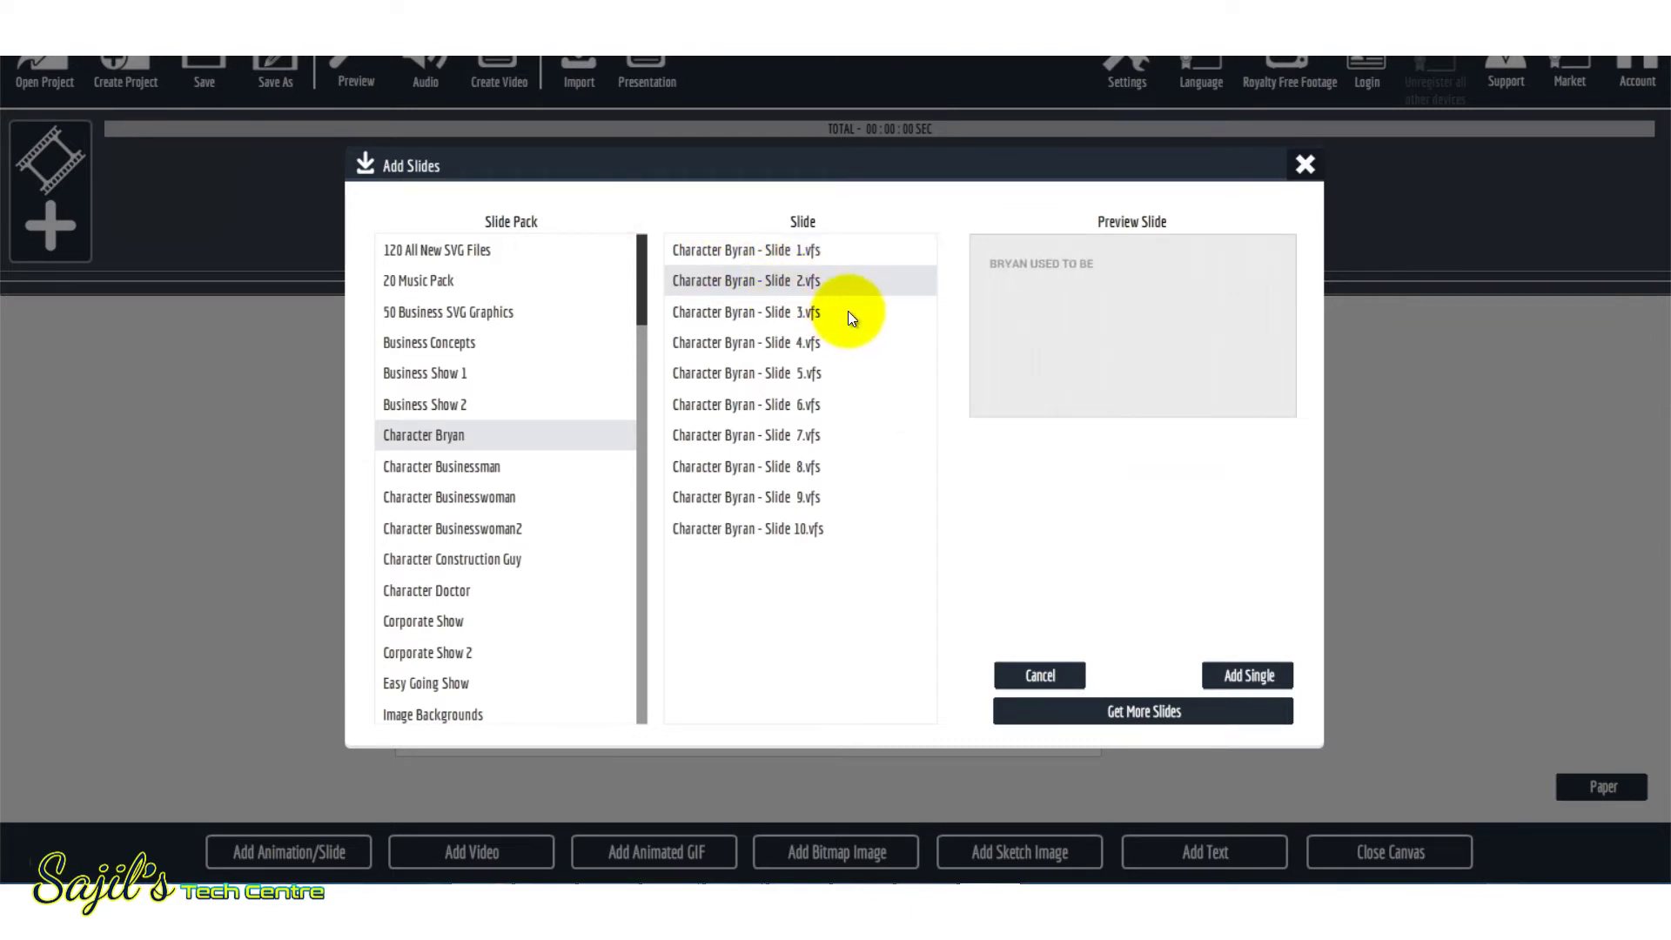
{"action": "left_click", "coordinate": [799, 315]}
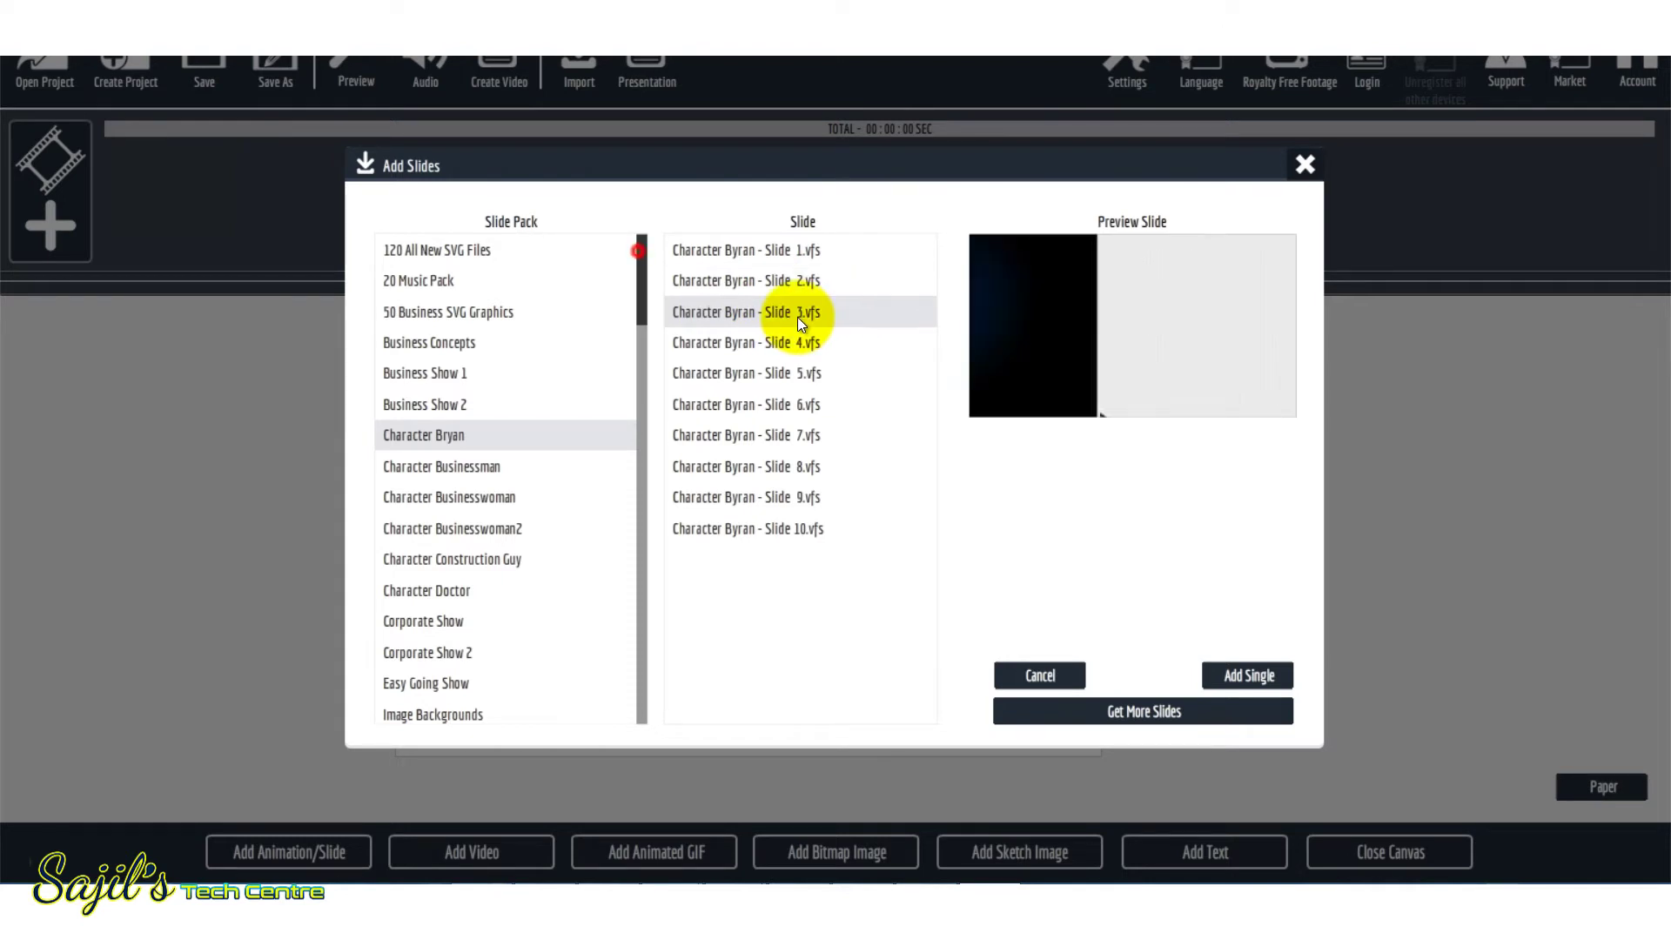
{"action": "left_click", "coordinate": [778, 354]}
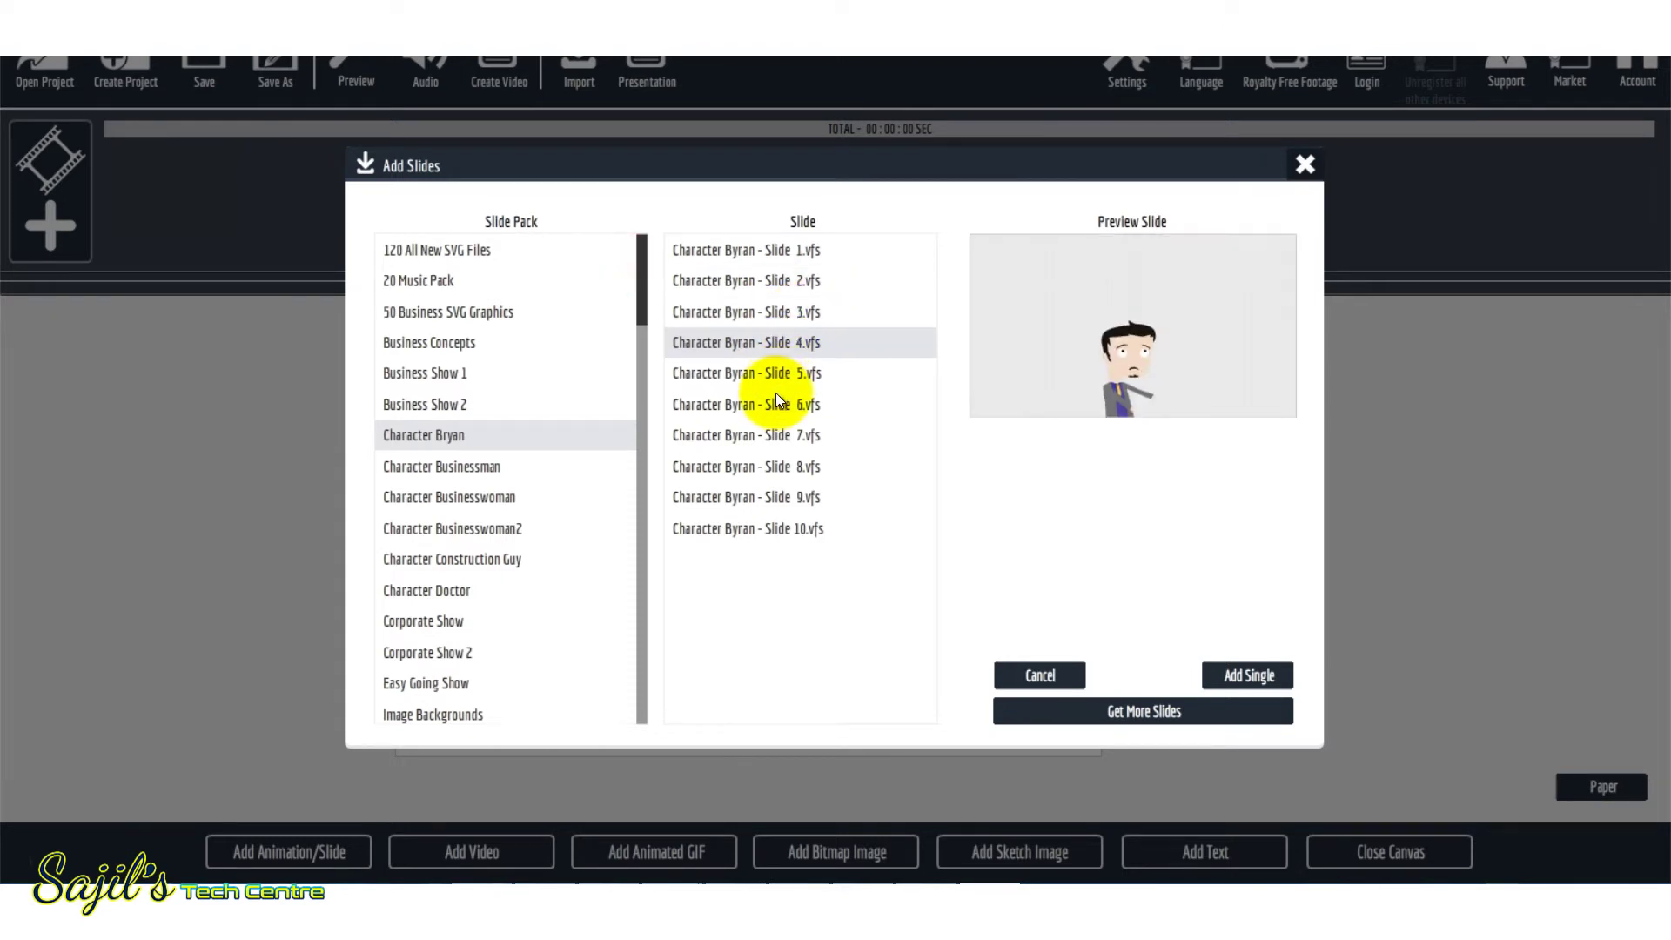
{"action": "left_click", "coordinate": [776, 397]}
Show the Character Businesswoman pack and preview its slides 02.vfs through 05.vfs
{"action": "left_click", "coordinate": [474, 498]}
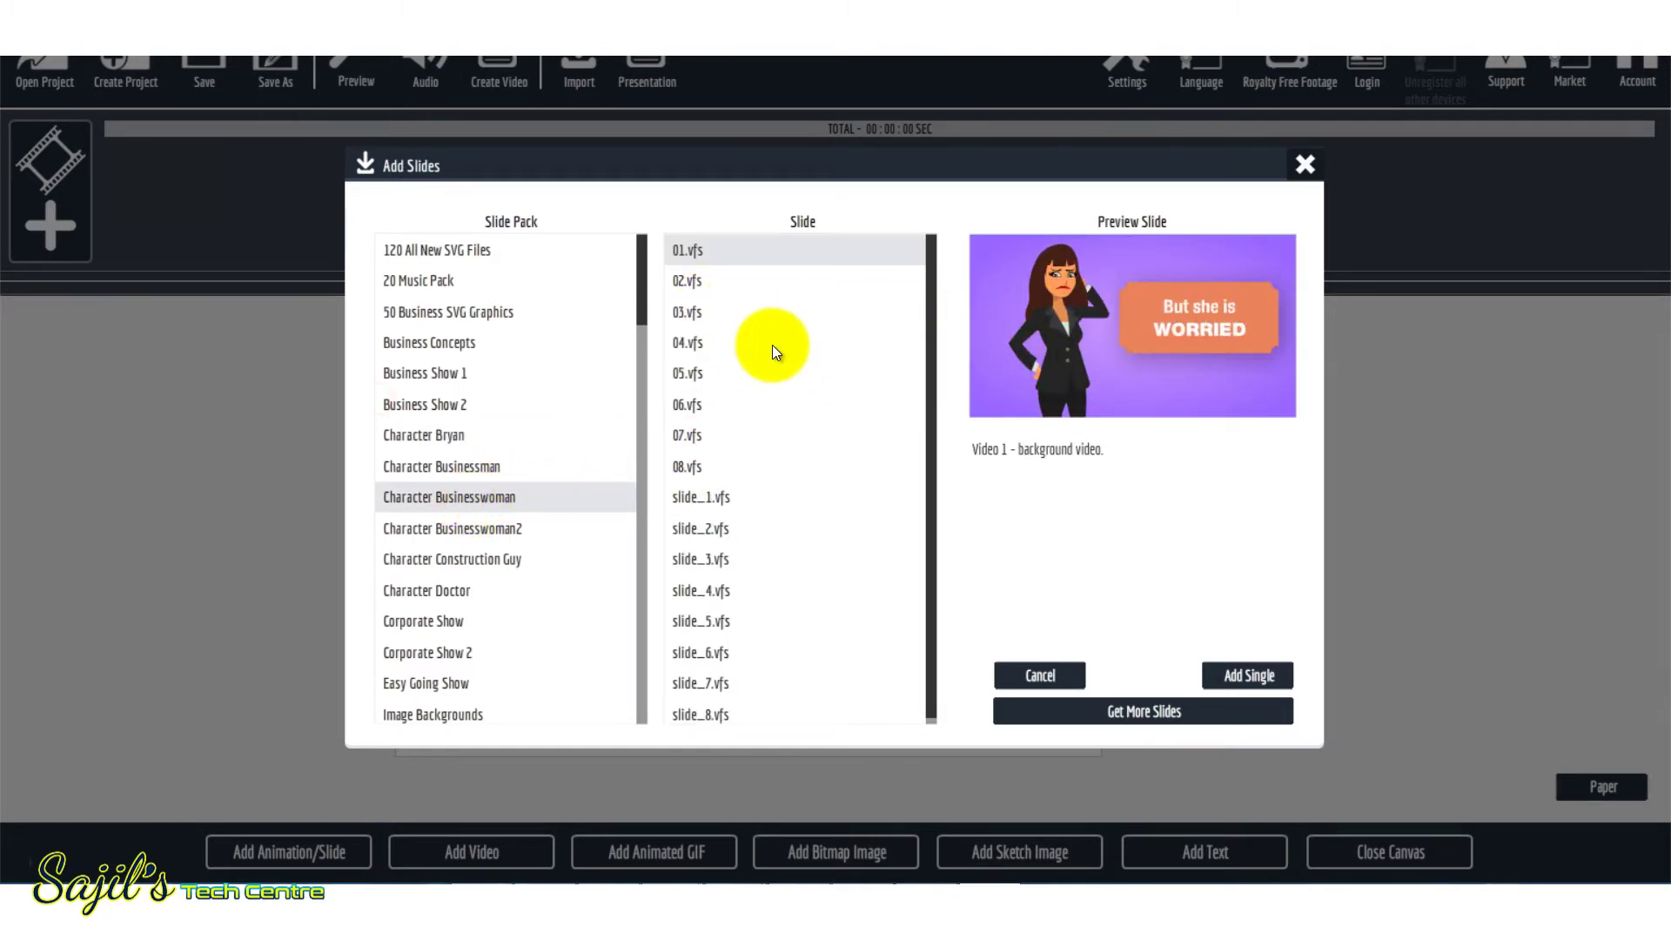
{"action": "left_click", "coordinate": [689, 291]}
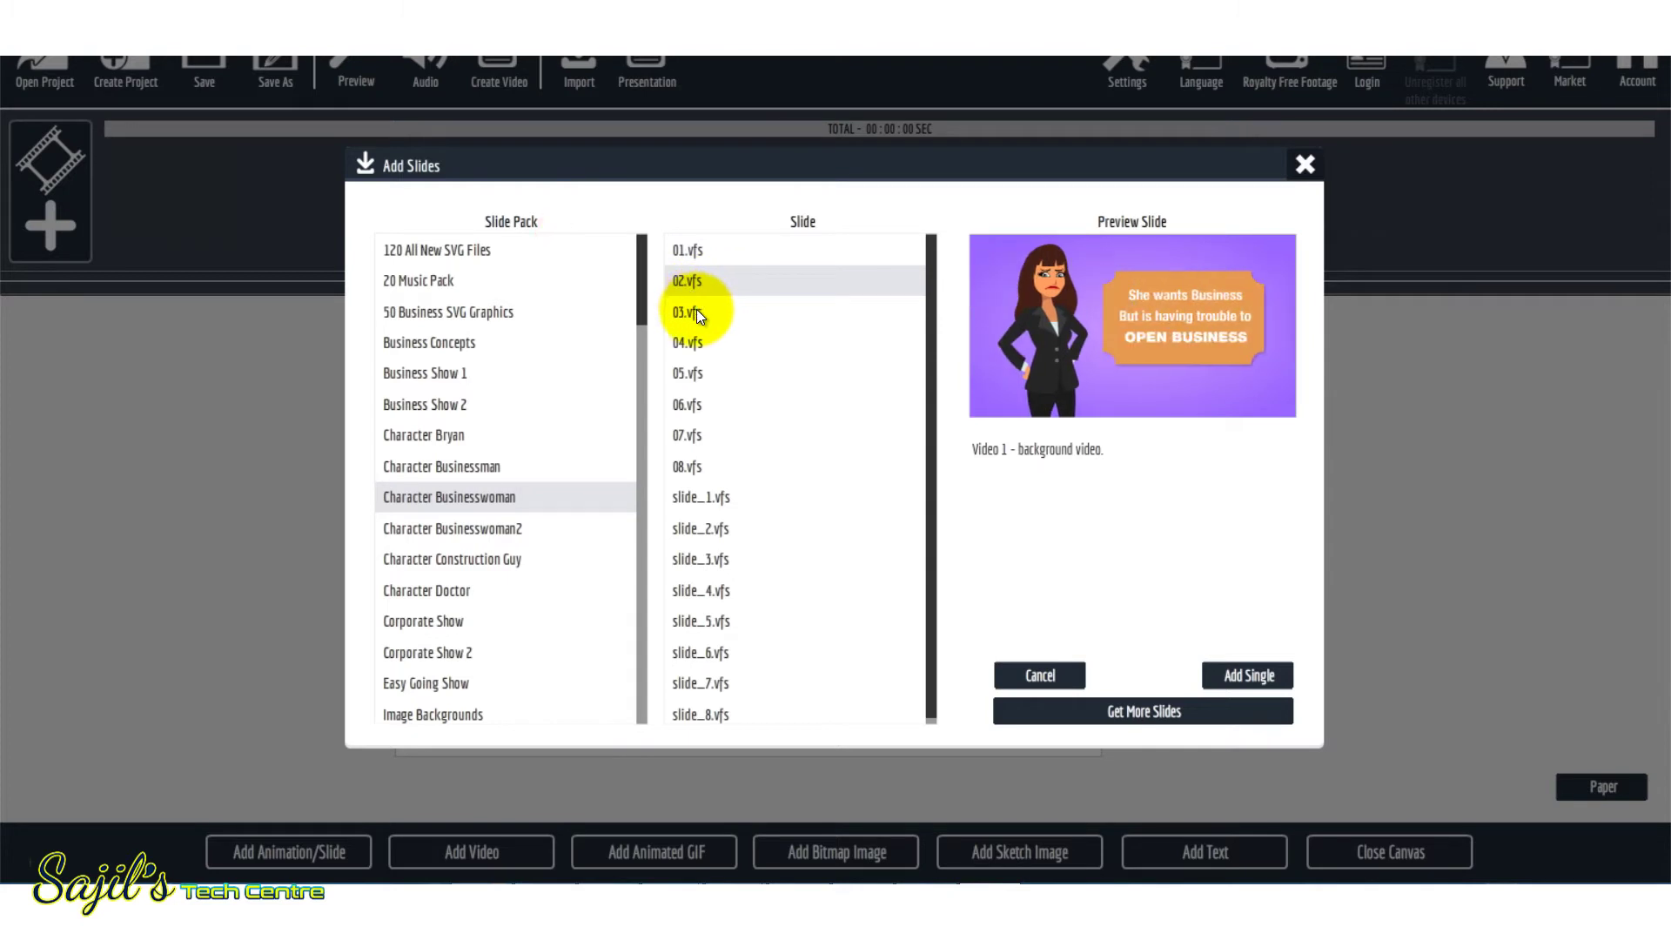
{"action": "left_click", "coordinate": [697, 313]}
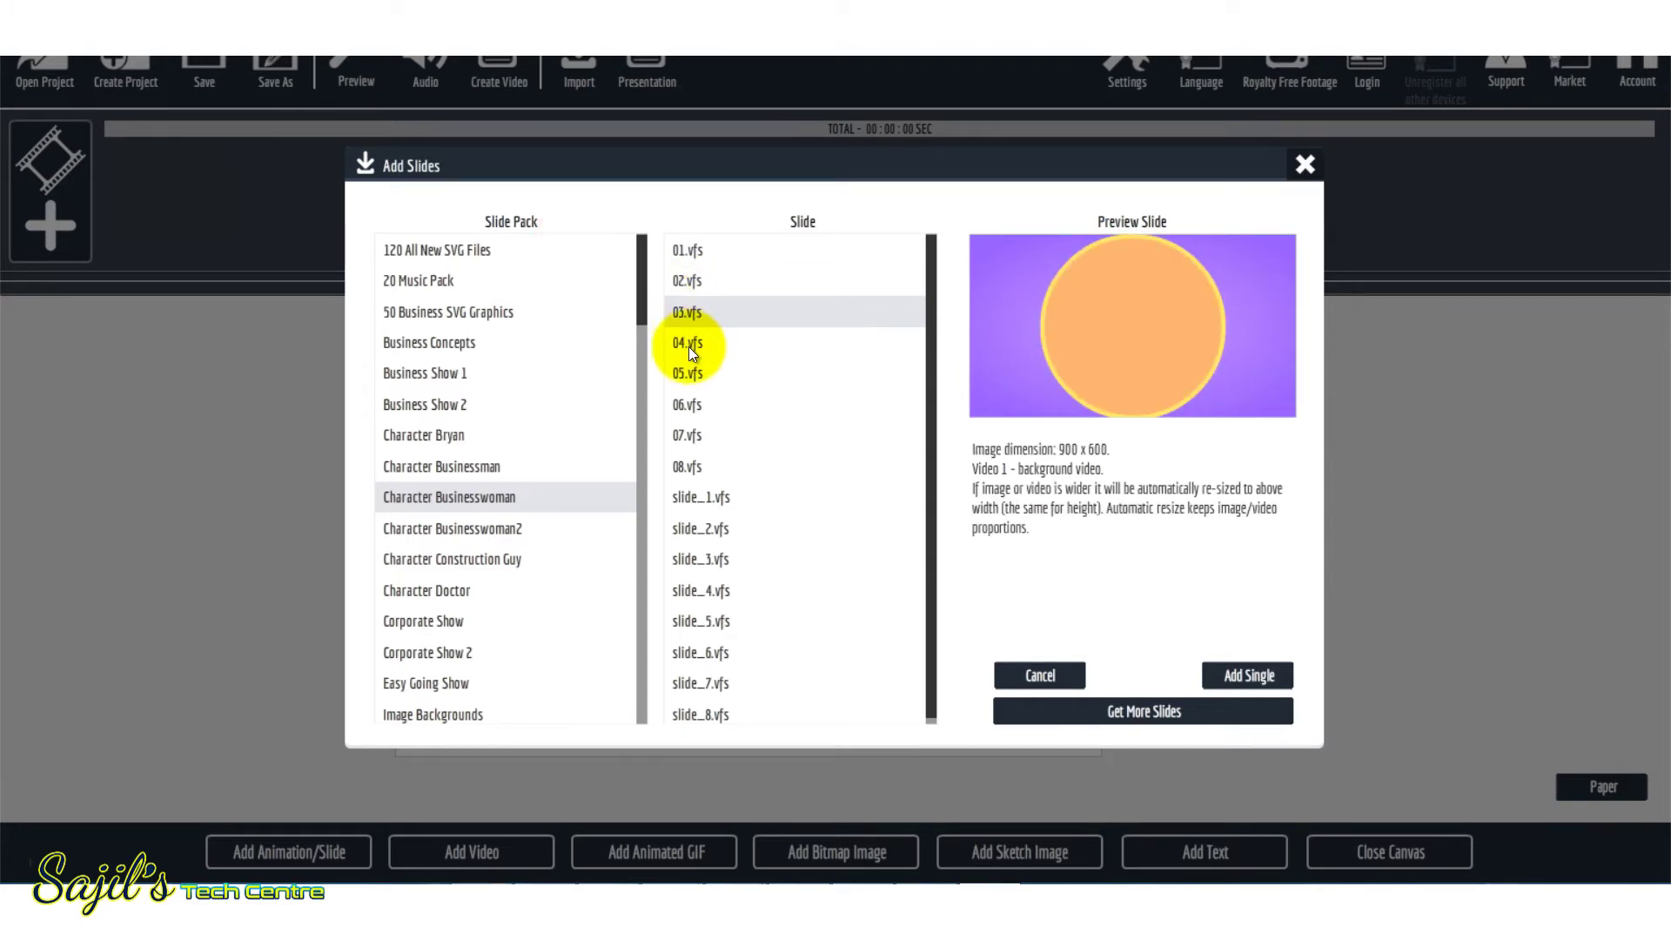
{"action": "left_click", "coordinate": [687, 346]}
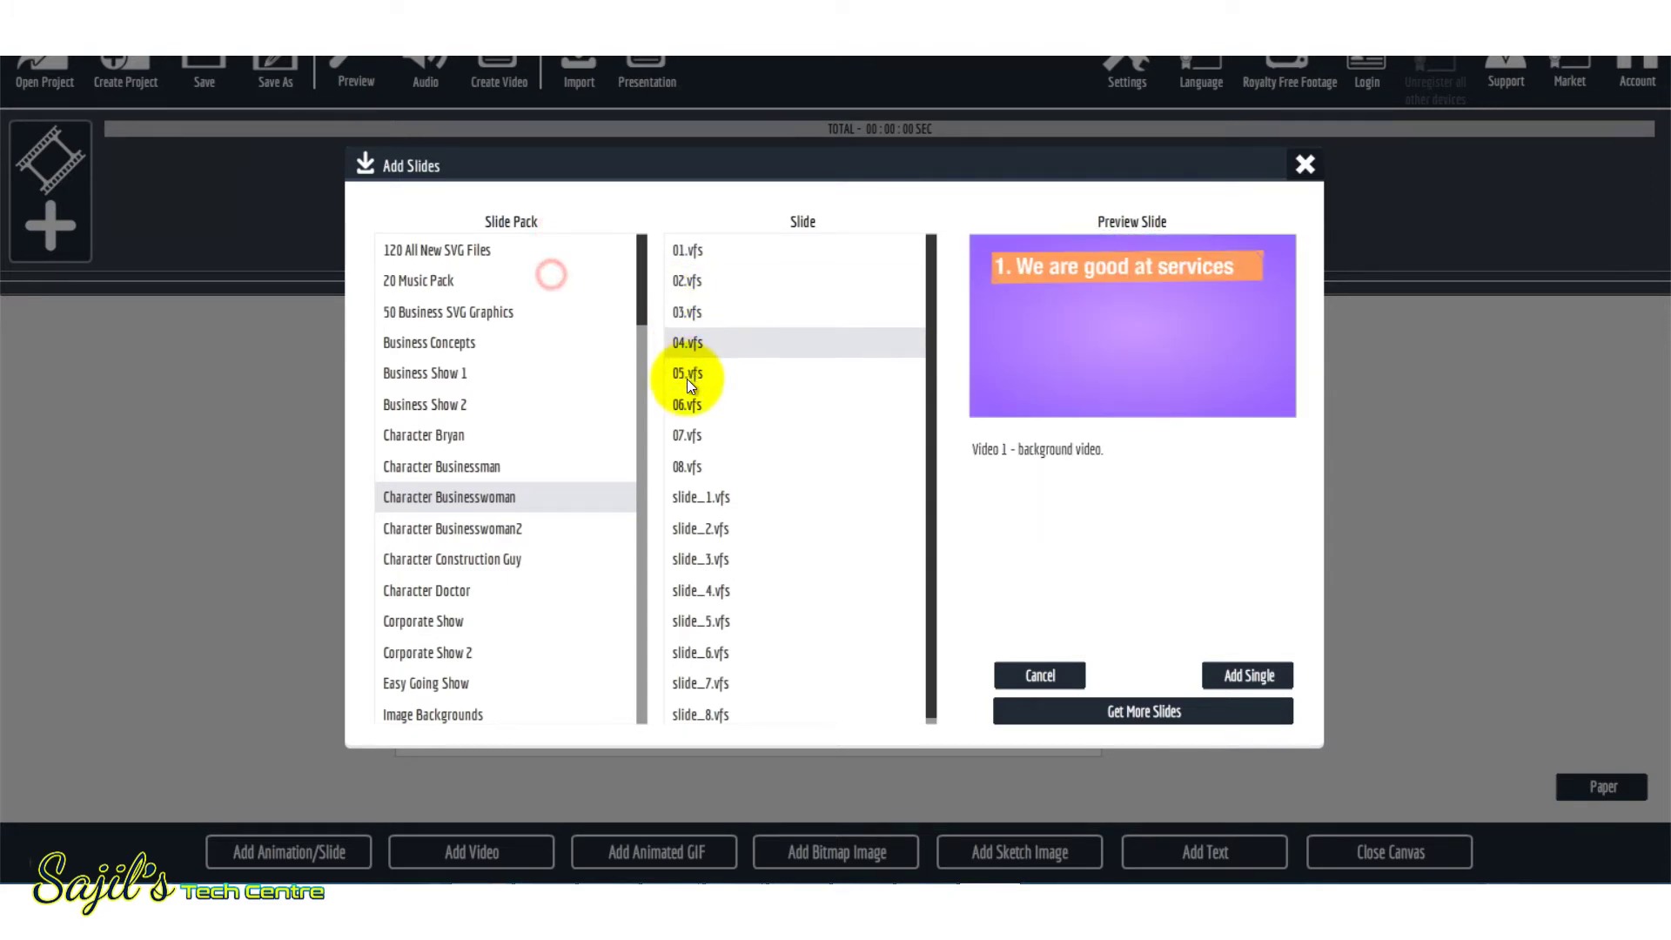
{"action": "left_click", "coordinate": [687, 379]}
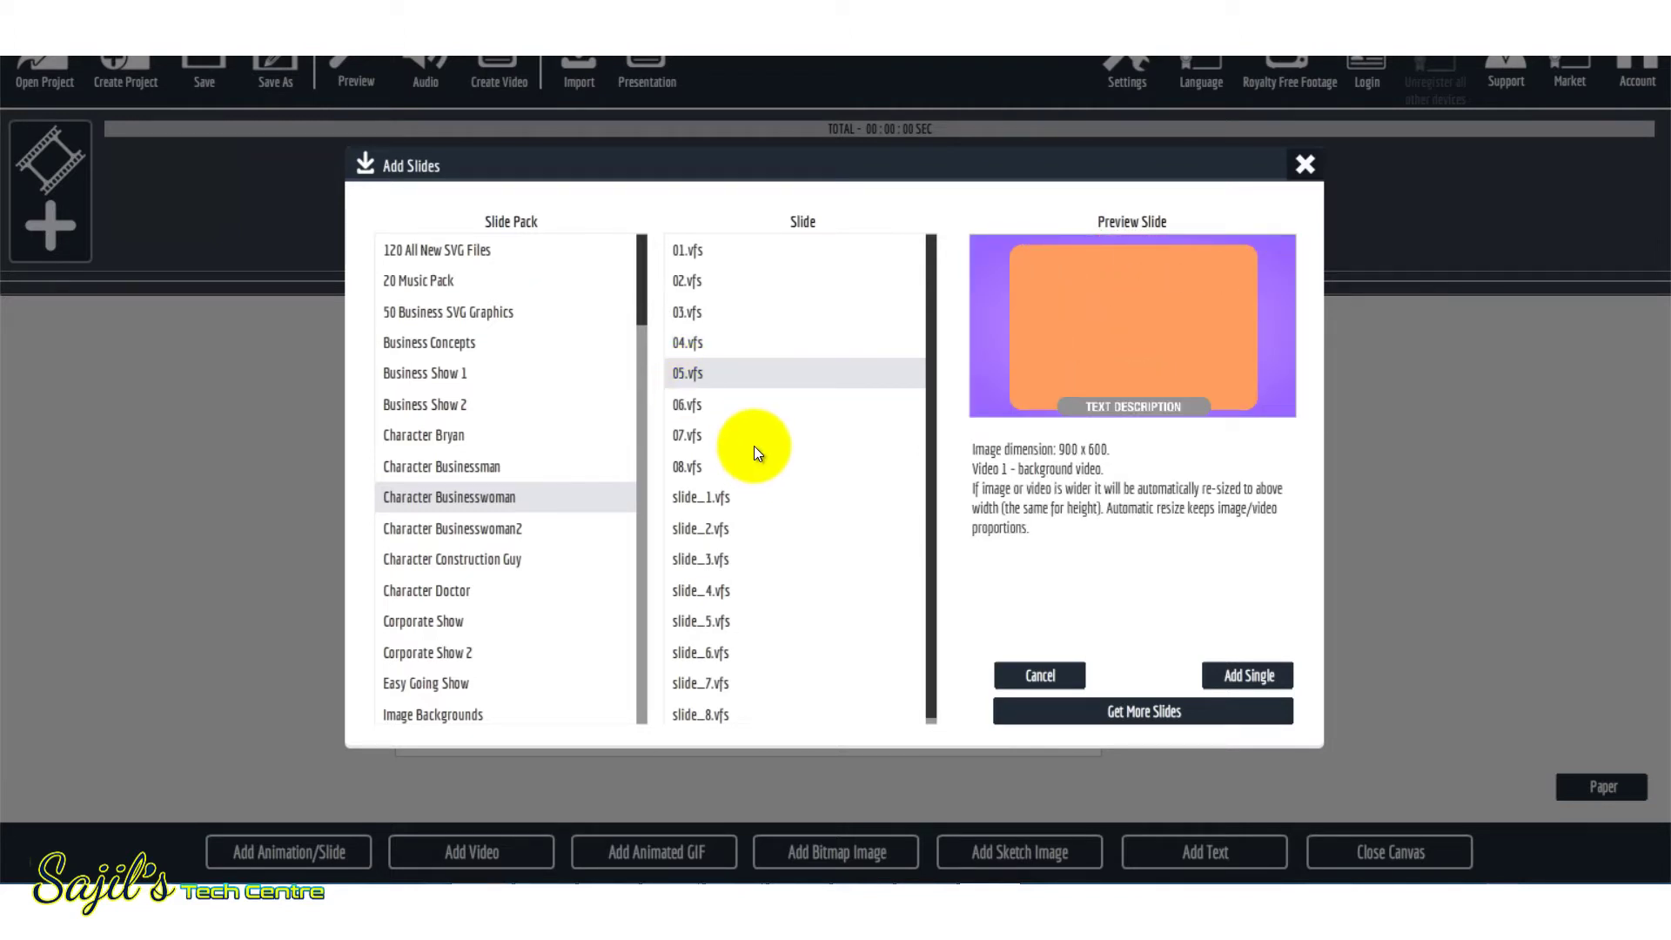
{"action": "left_click_drag", "start_coordinate": [633, 315], "coordinate": [639, 347]}
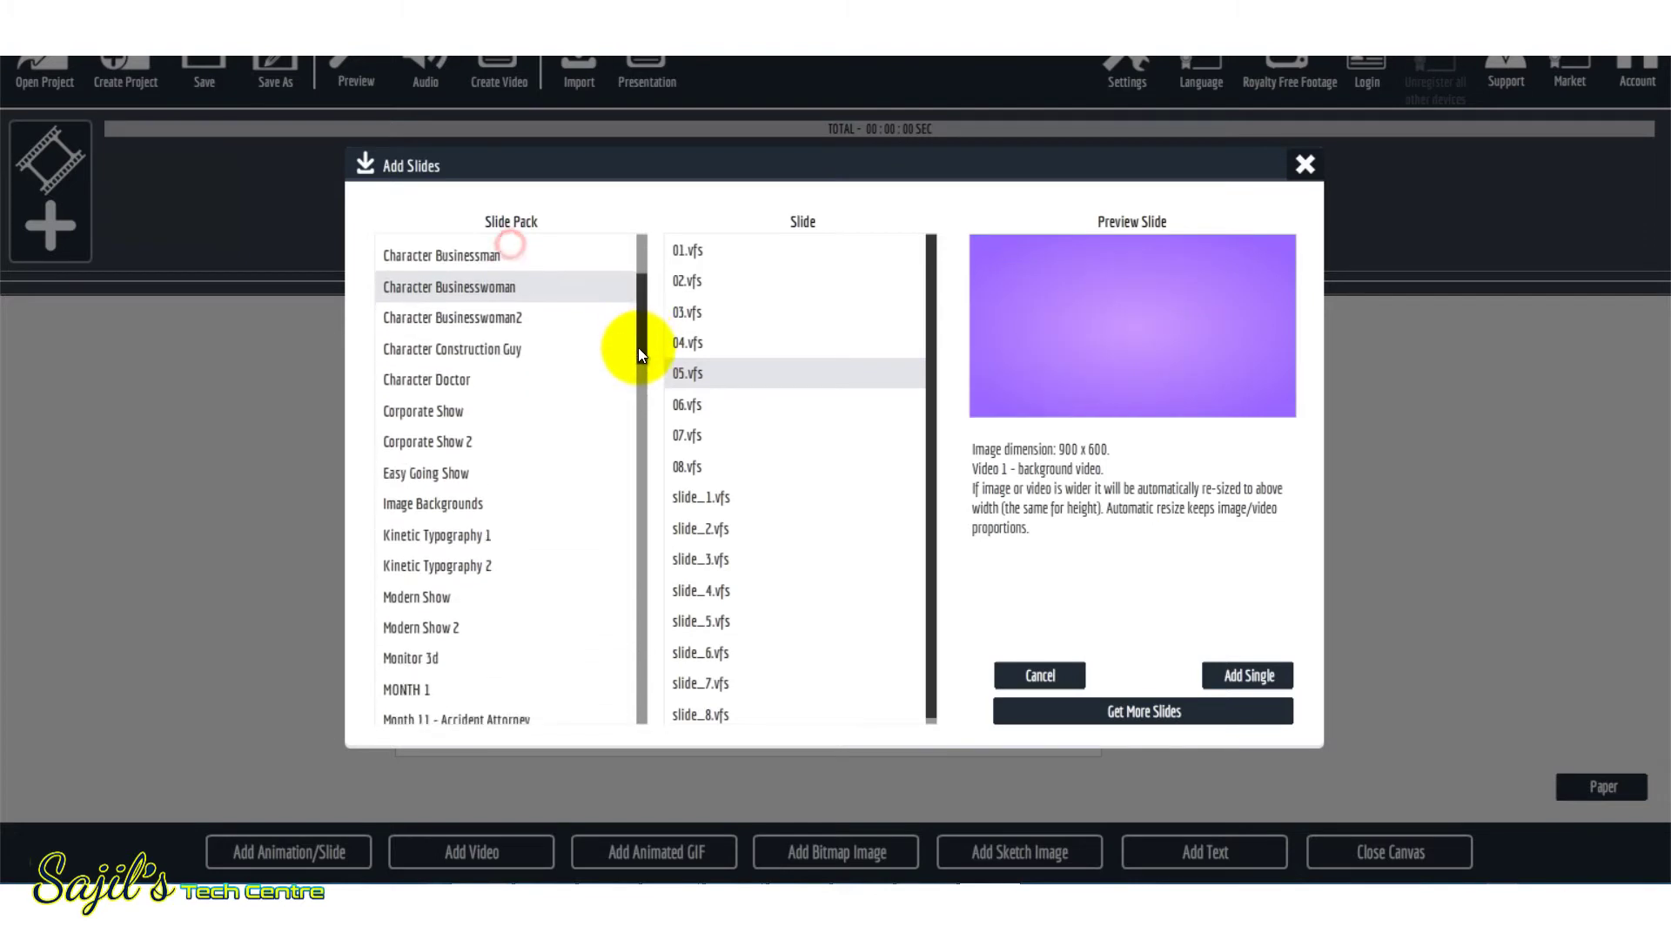
Browse the Character Construction Guy and Character Doctor packs, then list Kinetic Typography 1's slides
{"action": "left_click", "coordinate": [508, 346]}
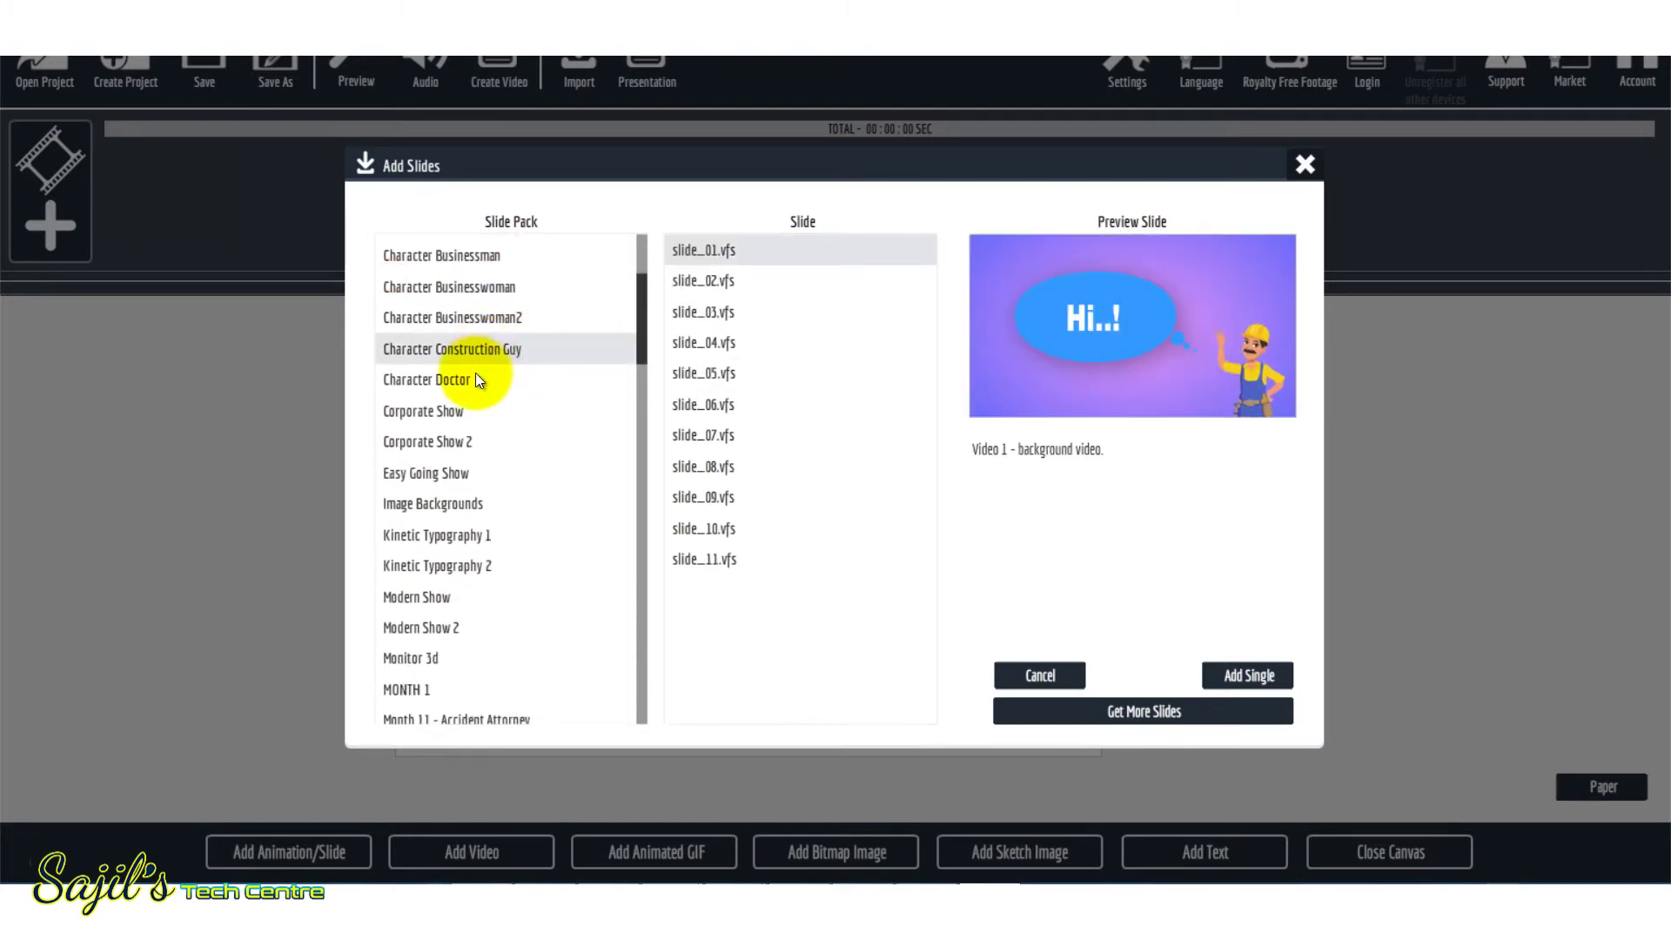
{"action": "left_click", "coordinate": [466, 381]}
{"action": "scroll", "coordinate": [451, 425], "scroll_direction": "down", "scroll_amount": 1}
{"action": "left_click", "coordinate": [410, 440]}
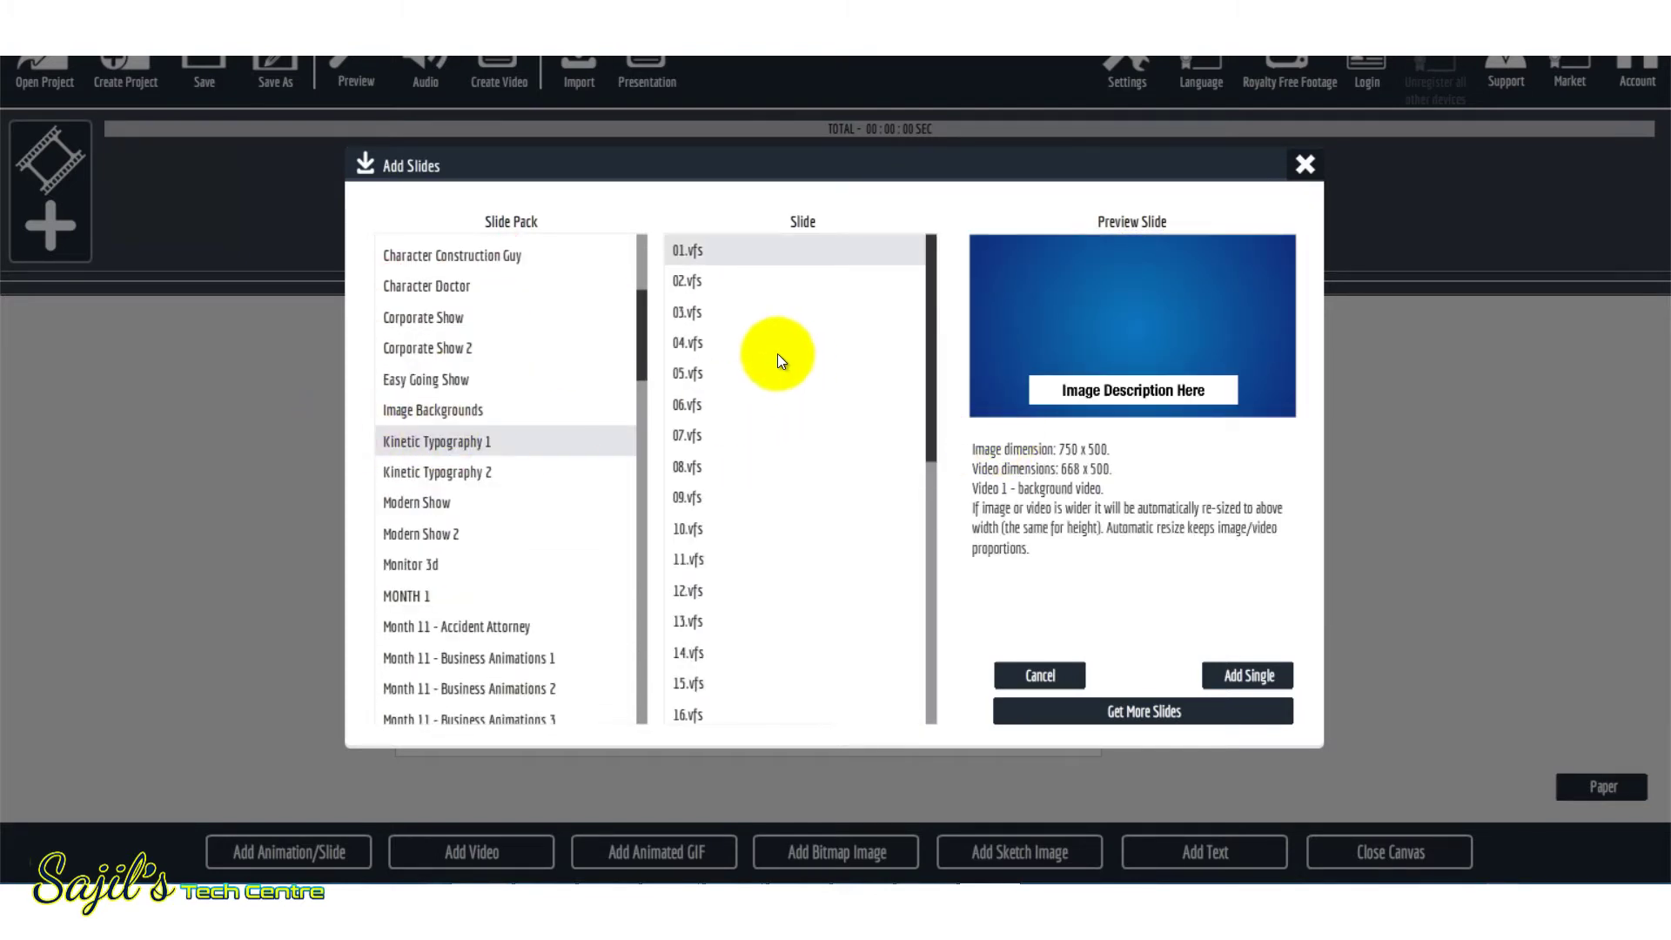
Preview Kinetic Typography 1 slides 02.vfs through 06.vfs
{"action": "left_click", "coordinate": [707, 284]}
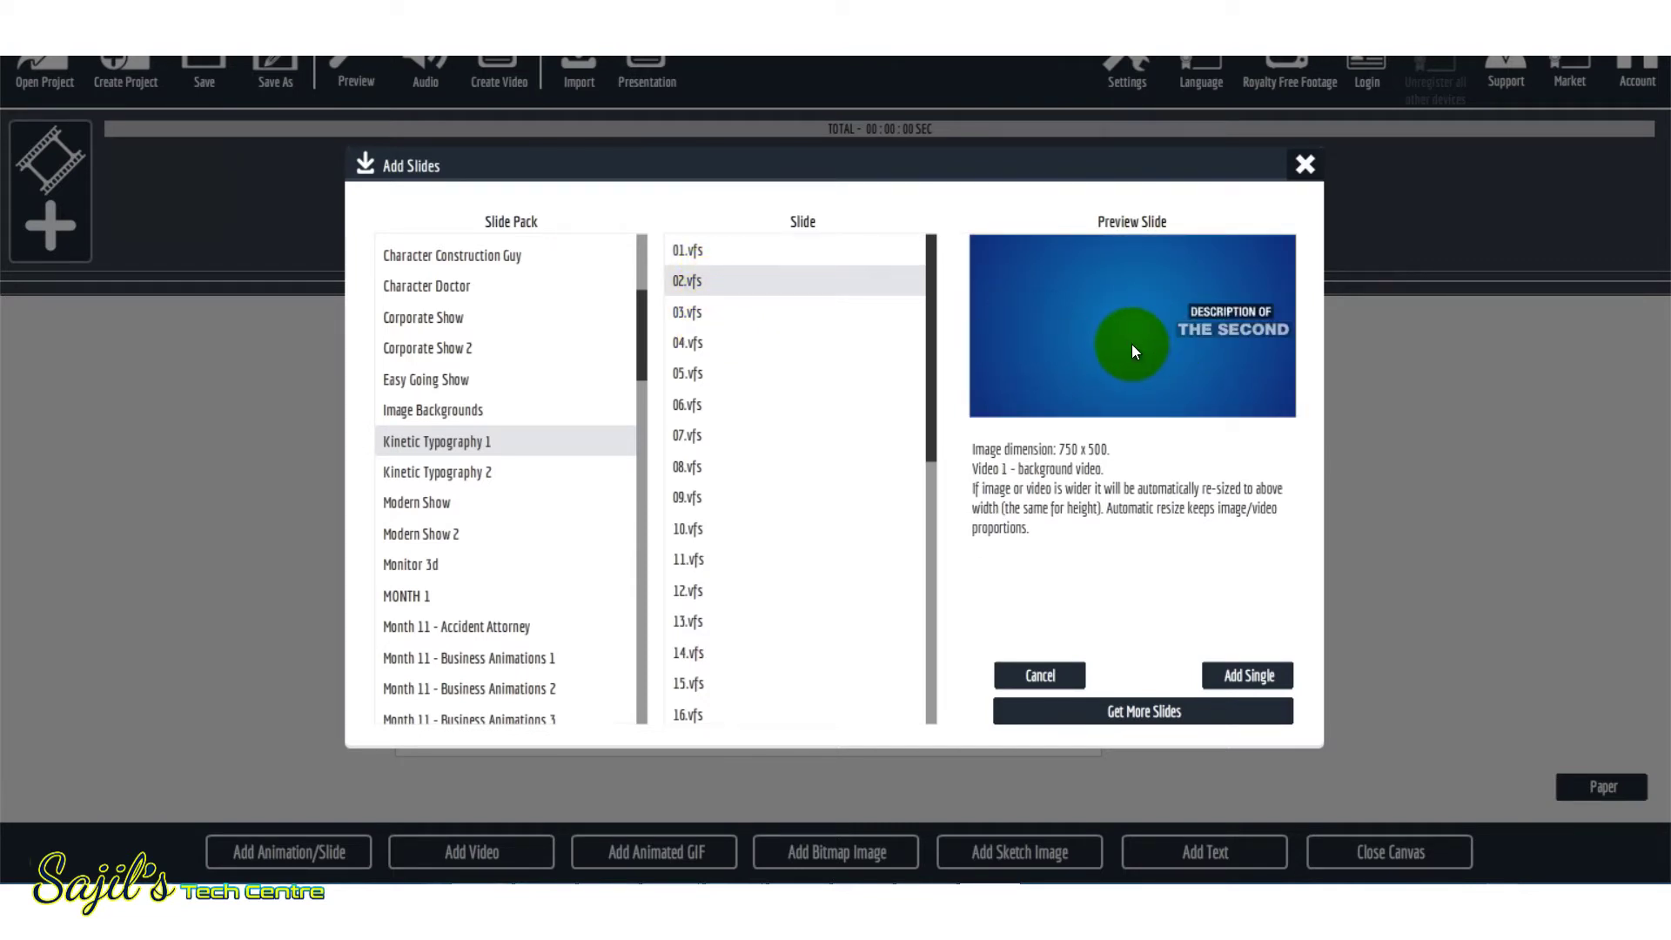
{"action": "left_click", "coordinate": [680, 315]}
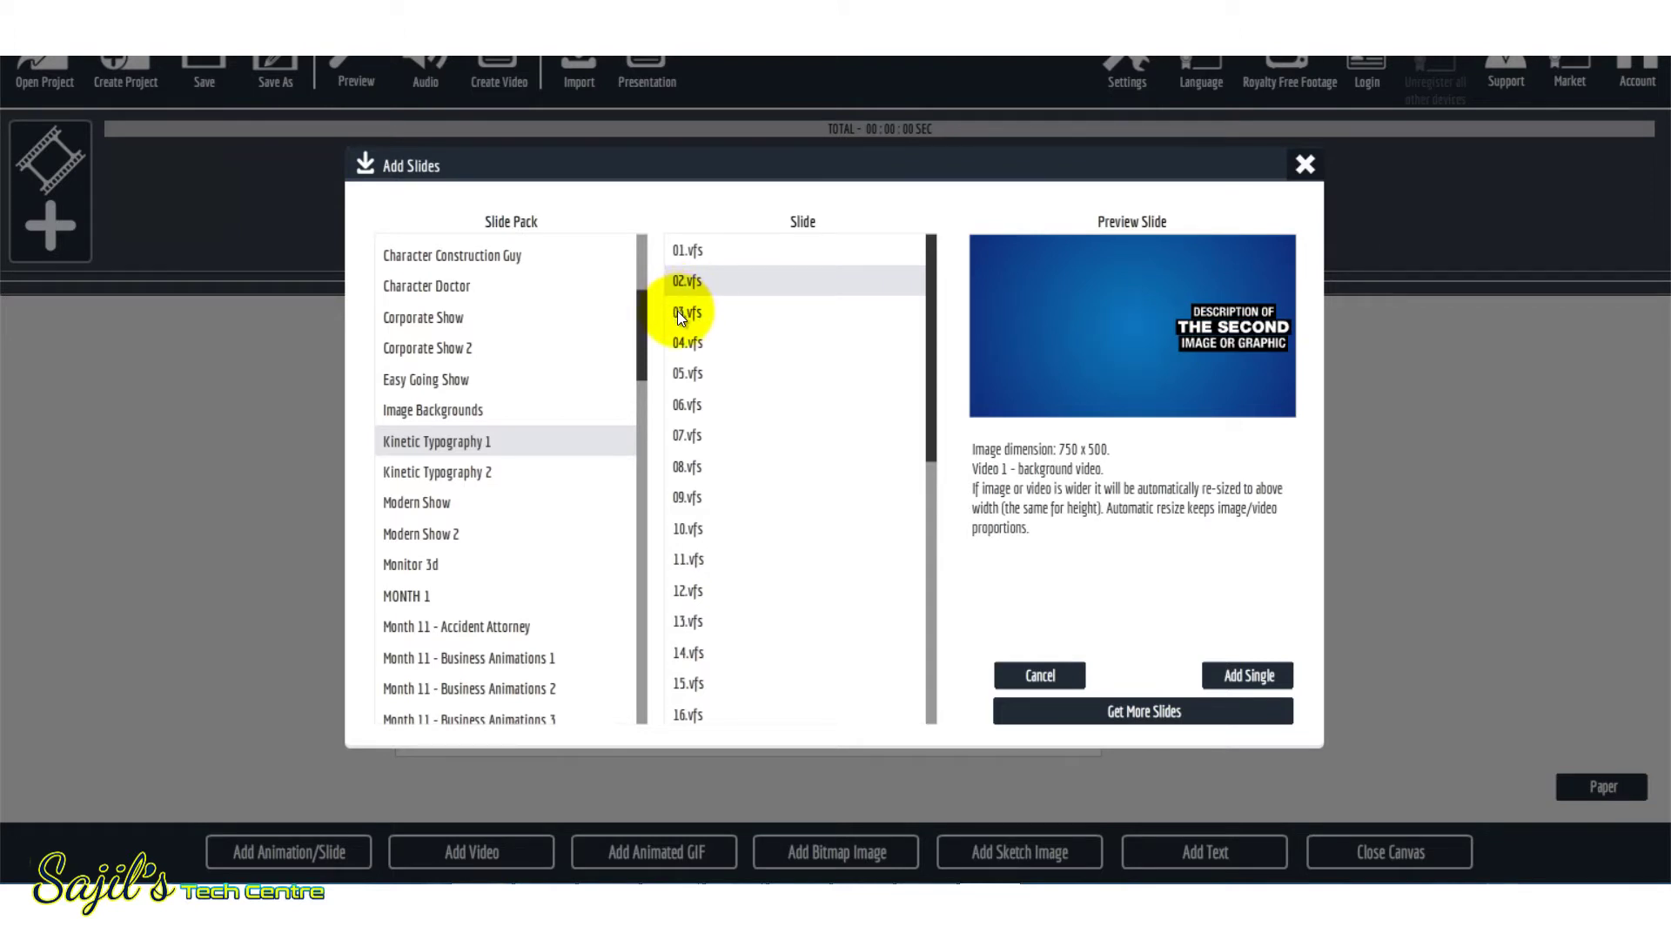
{"action": "left_click", "coordinate": [686, 341]}
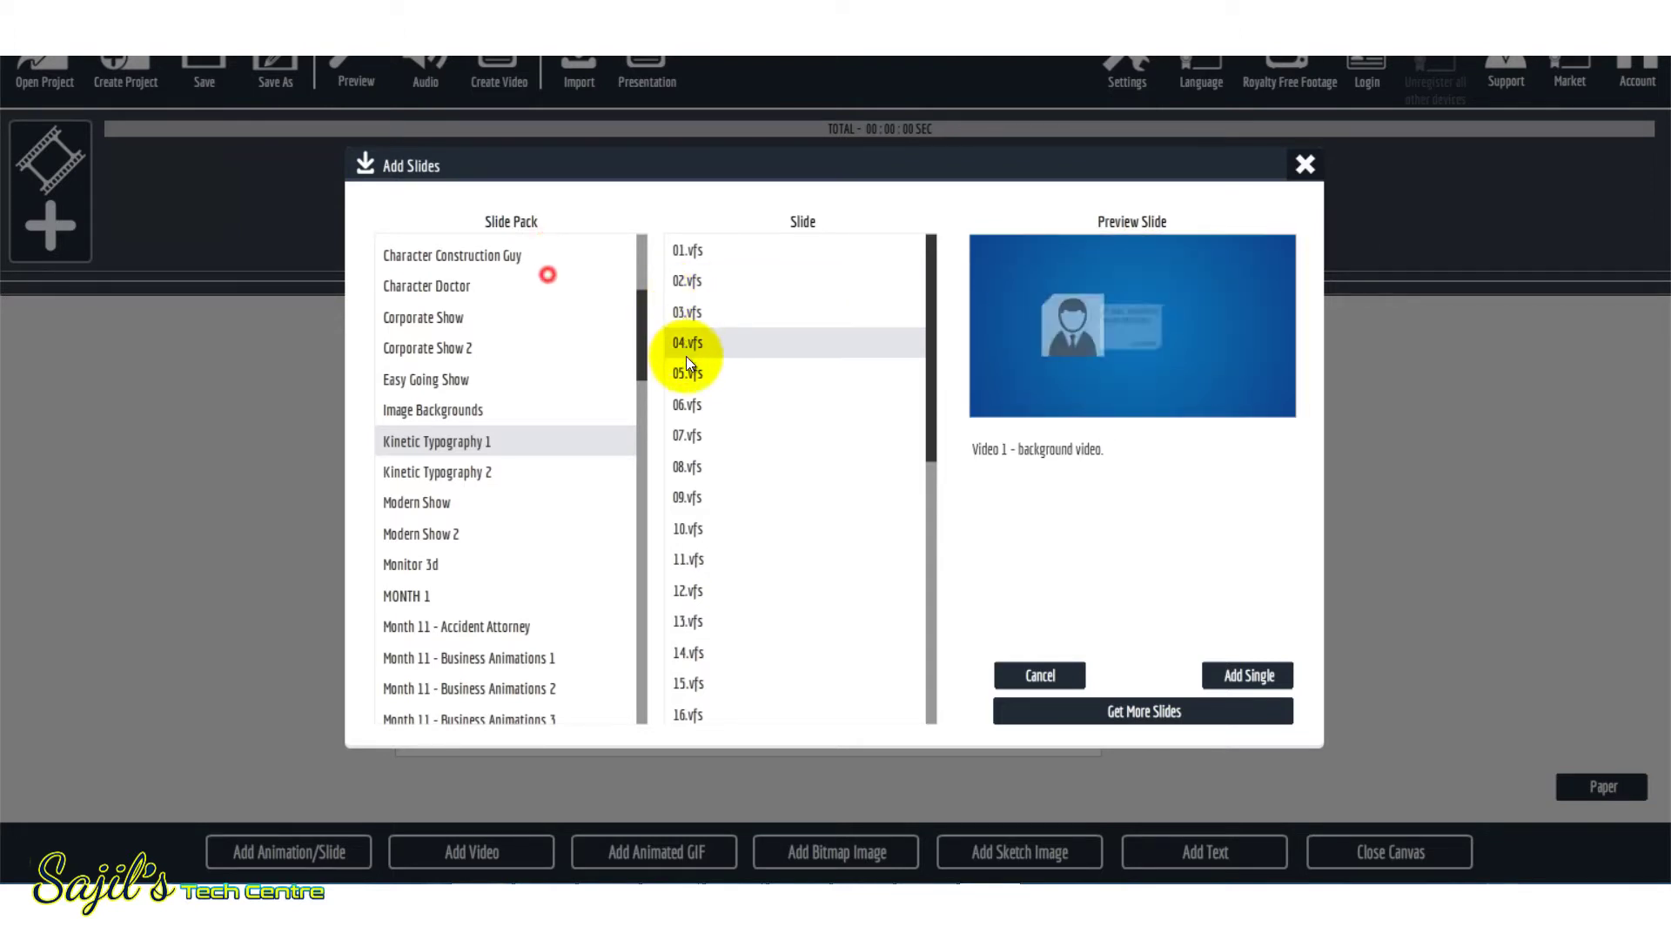
{"action": "left_click", "coordinate": [687, 371]}
{"action": "left_click", "coordinate": [692, 405]}
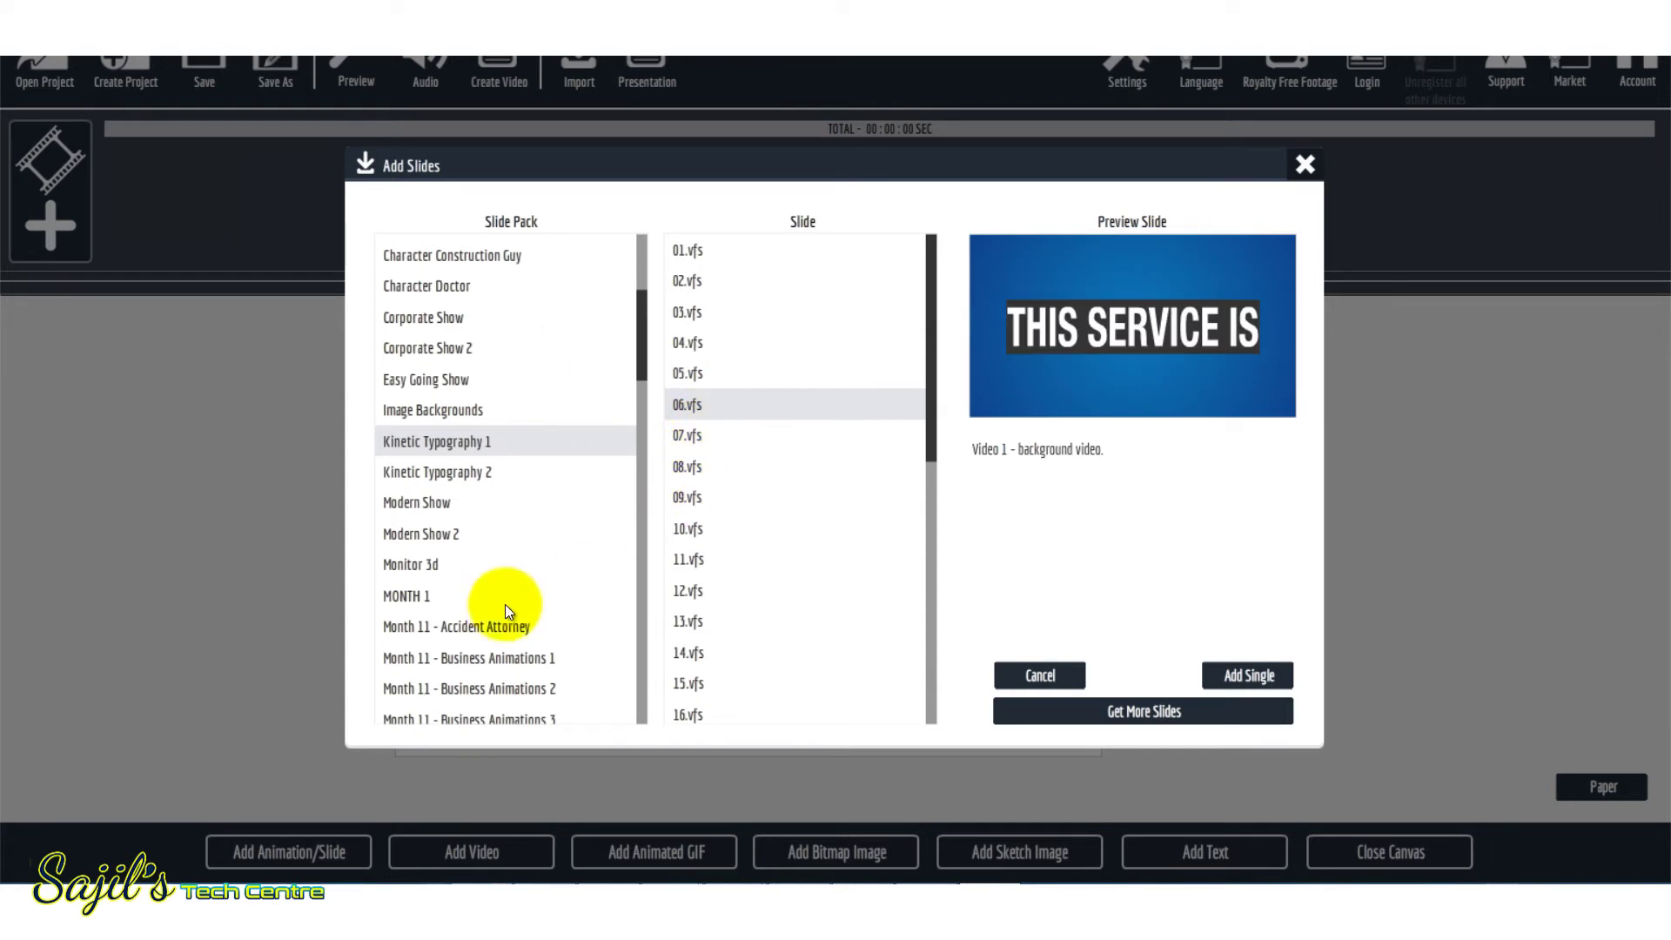
List the Month 11 - Business Animations 1 pack's ten slides, with slide01.vfs previewed
{"action": "left_click_drag", "start_coordinate": [641, 362], "coordinate": [644, 401]}
{"action": "left_click", "coordinate": [526, 481]}
{"action": "left_click", "coordinate": [537, 509]}
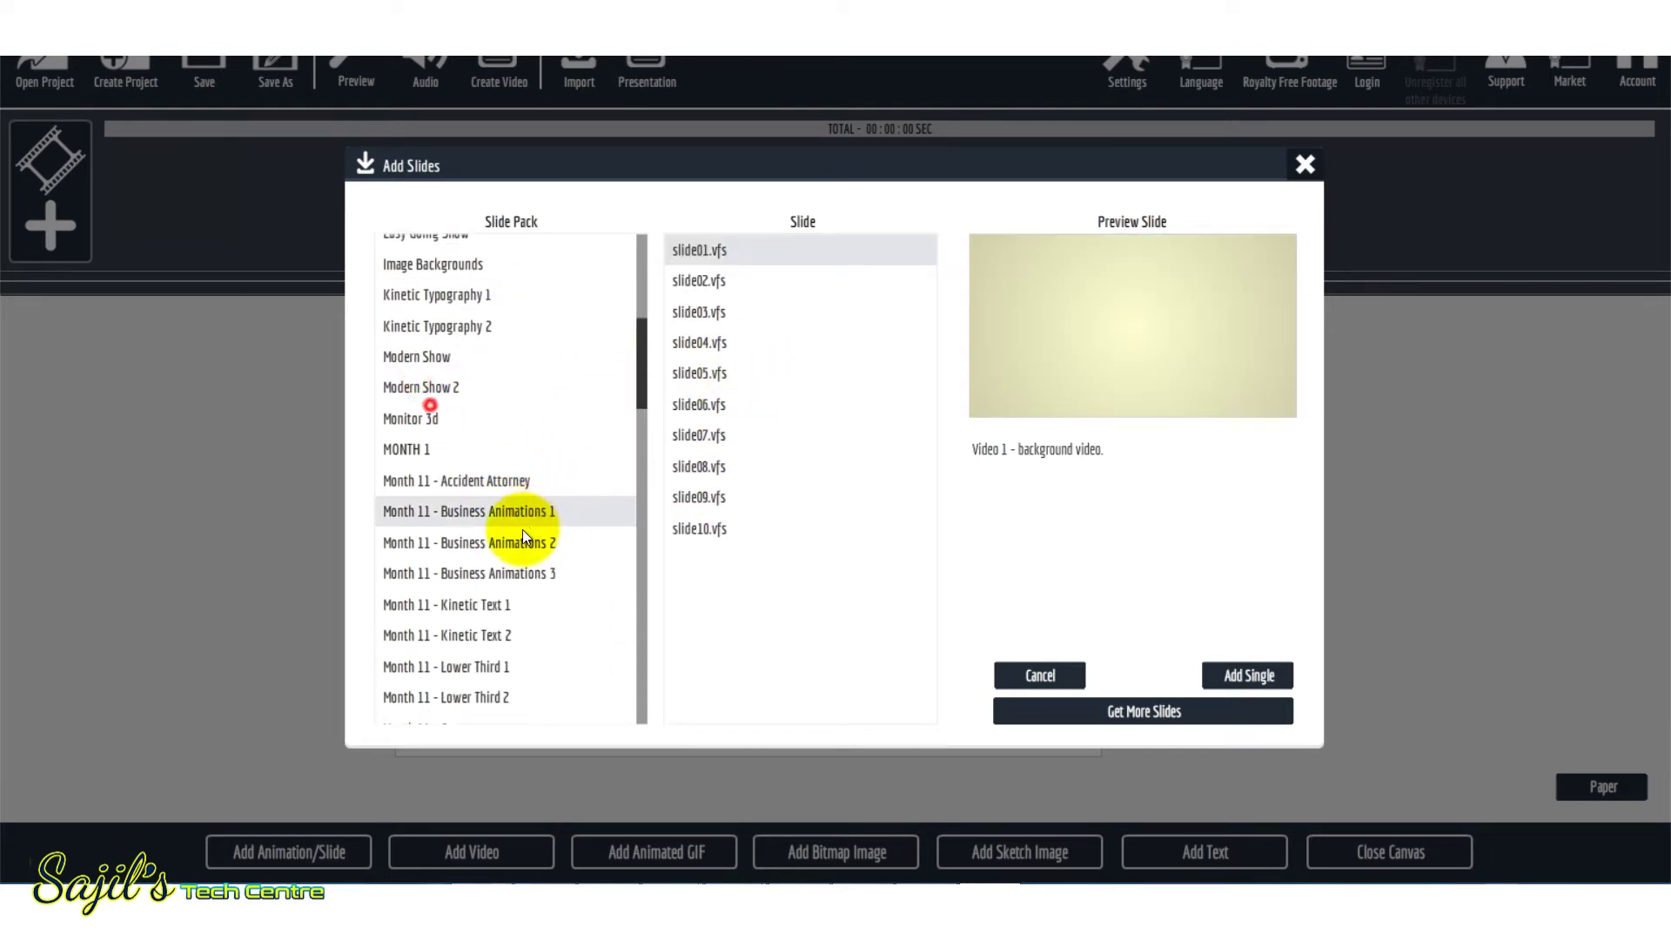
List ProThemes August - Meet Bruce or Mary, previewing Living - meet Bruce, Living - meet Mary, Office - meet Mary
{"action": "left_click", "coordinate": [522, 540]}
{"action": "left_click_drag", "start_coordinate": [642, 393], "coordinate": [639, 469]}
{"action": "left_click", "coordinate": [521, 502]}
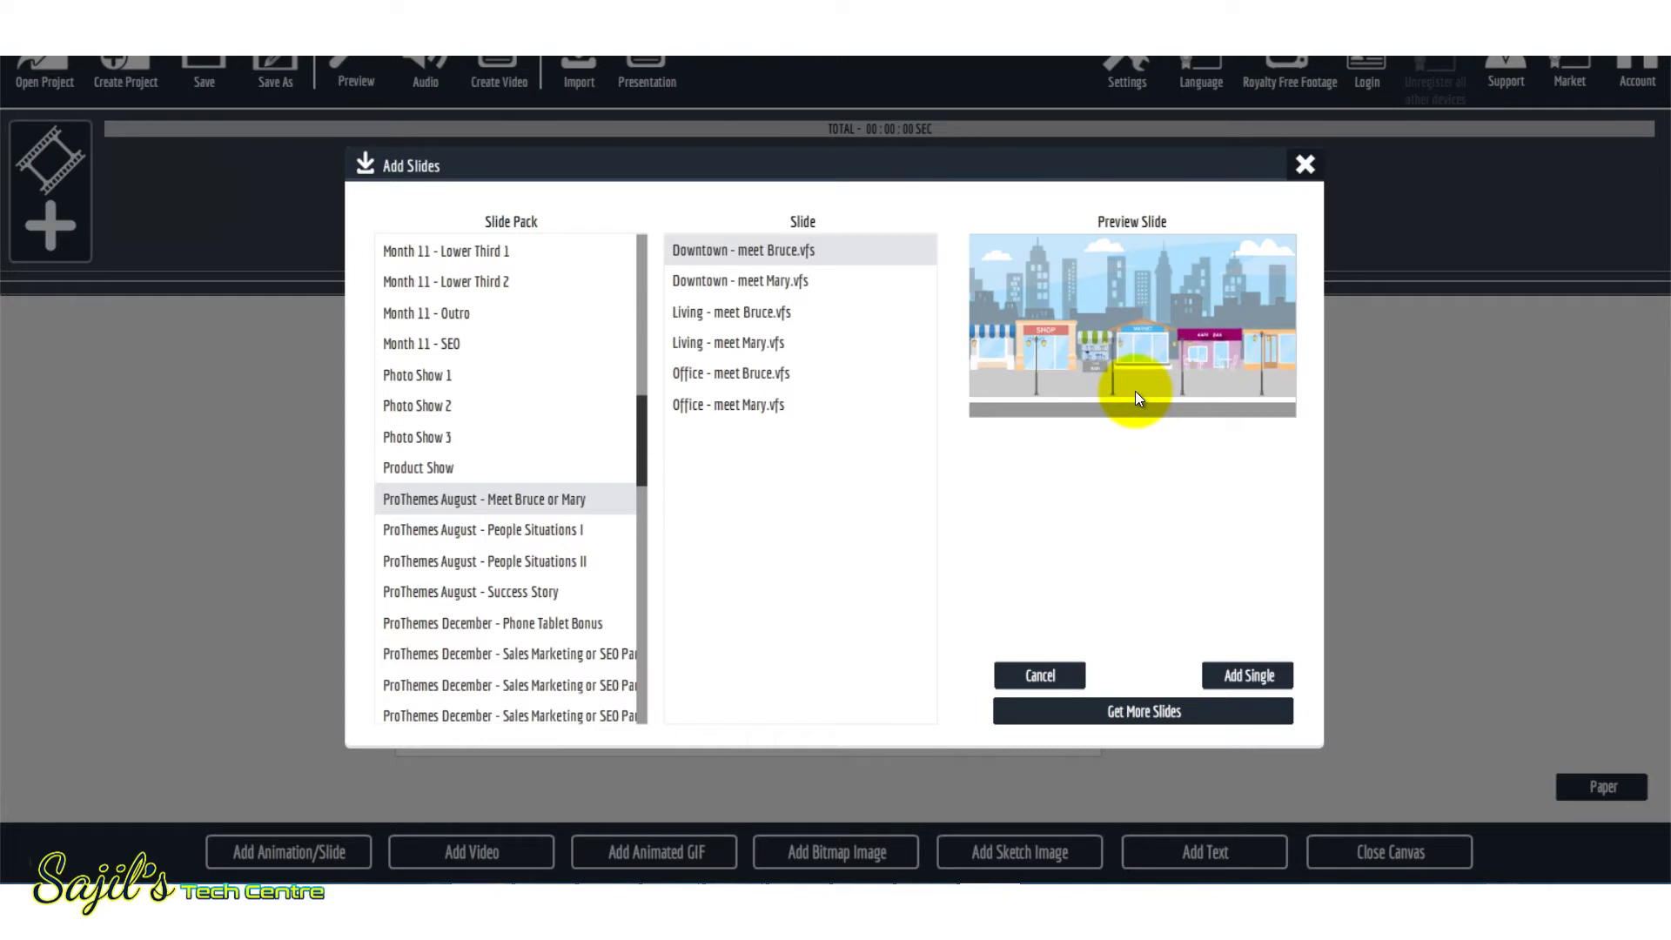
{"action": "left_click", "coordinate": [773, 306]}
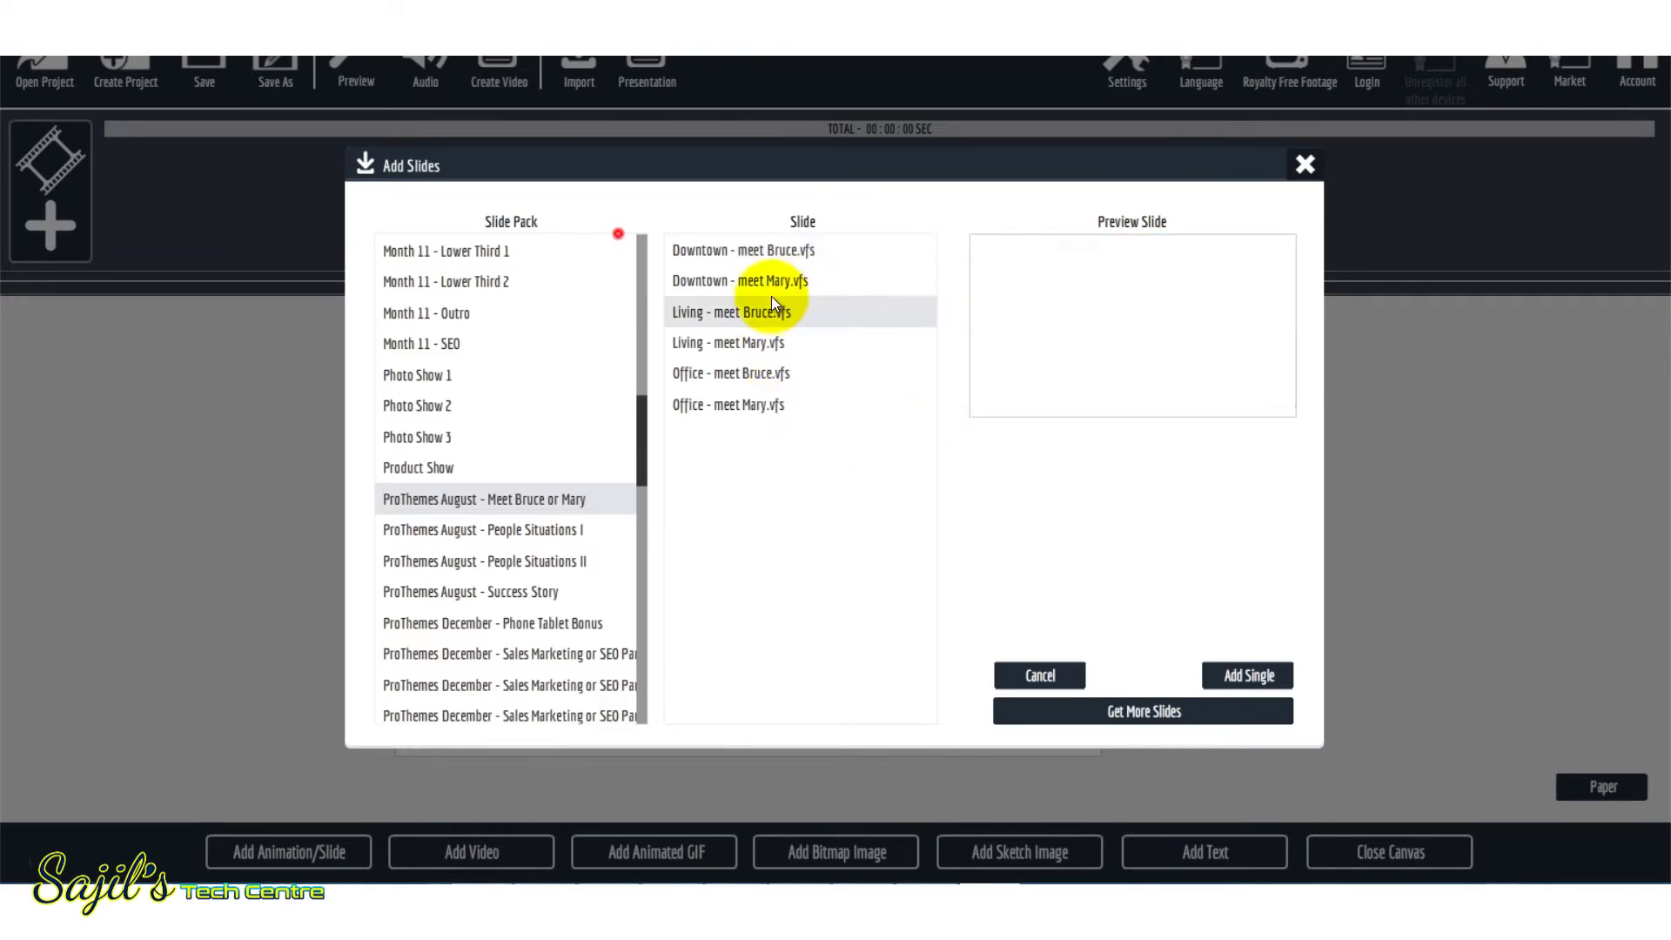
{"action": "left_click", "coordinate": [747, 339]}
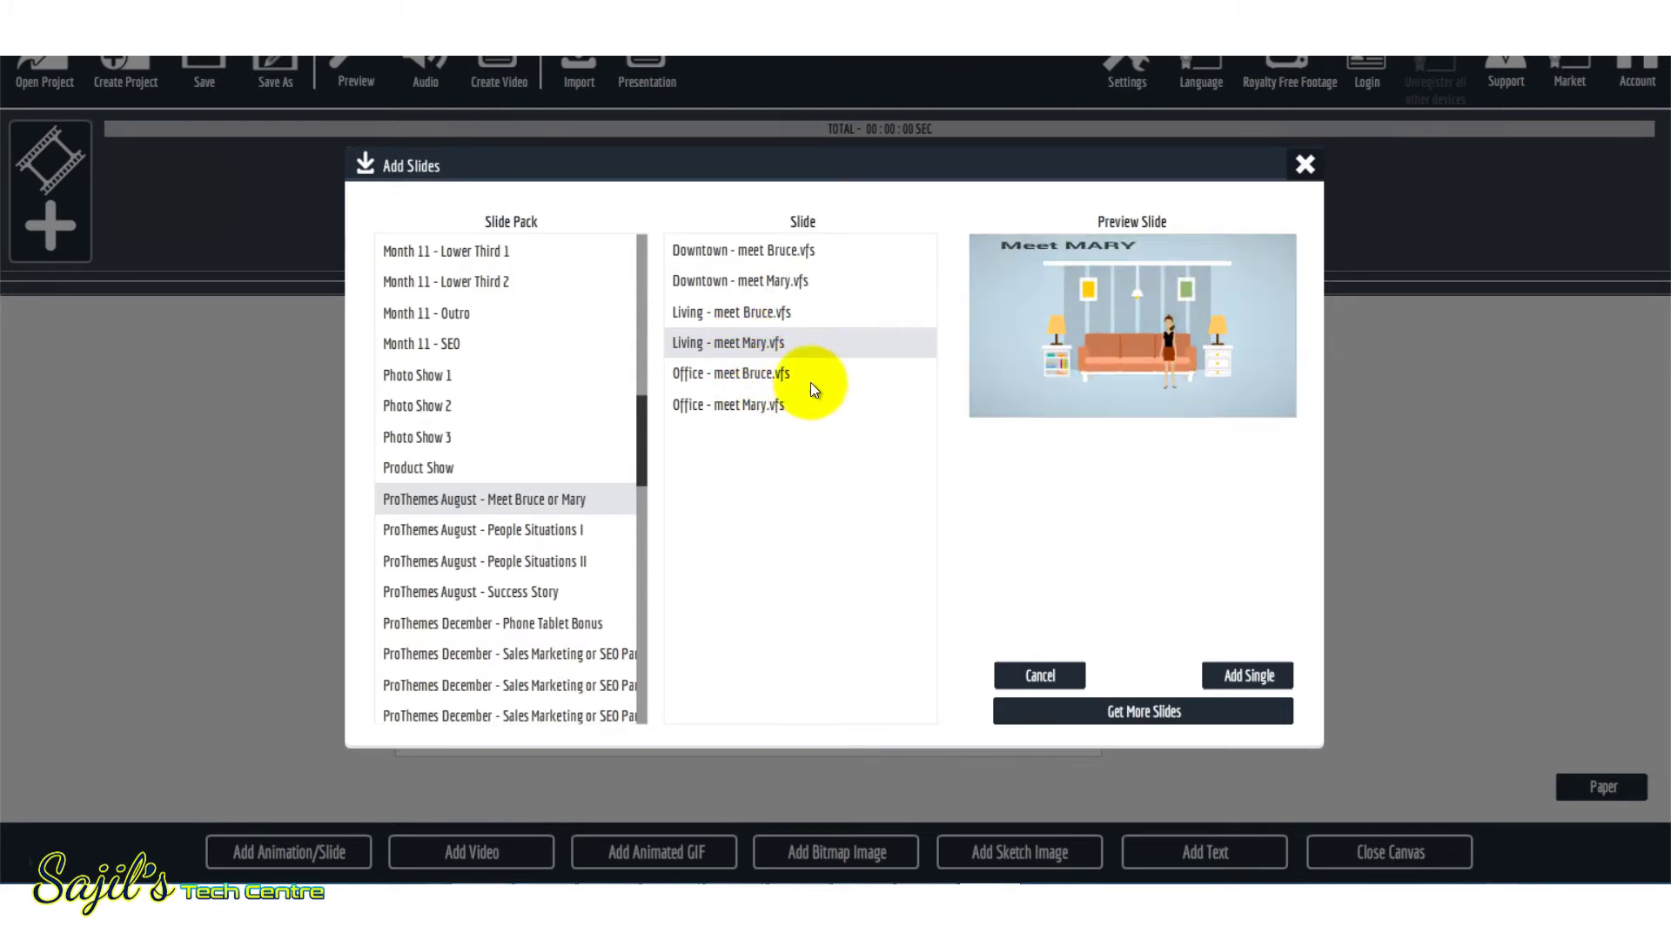
{"action": "left_click", "coordinate": [754, 404]}
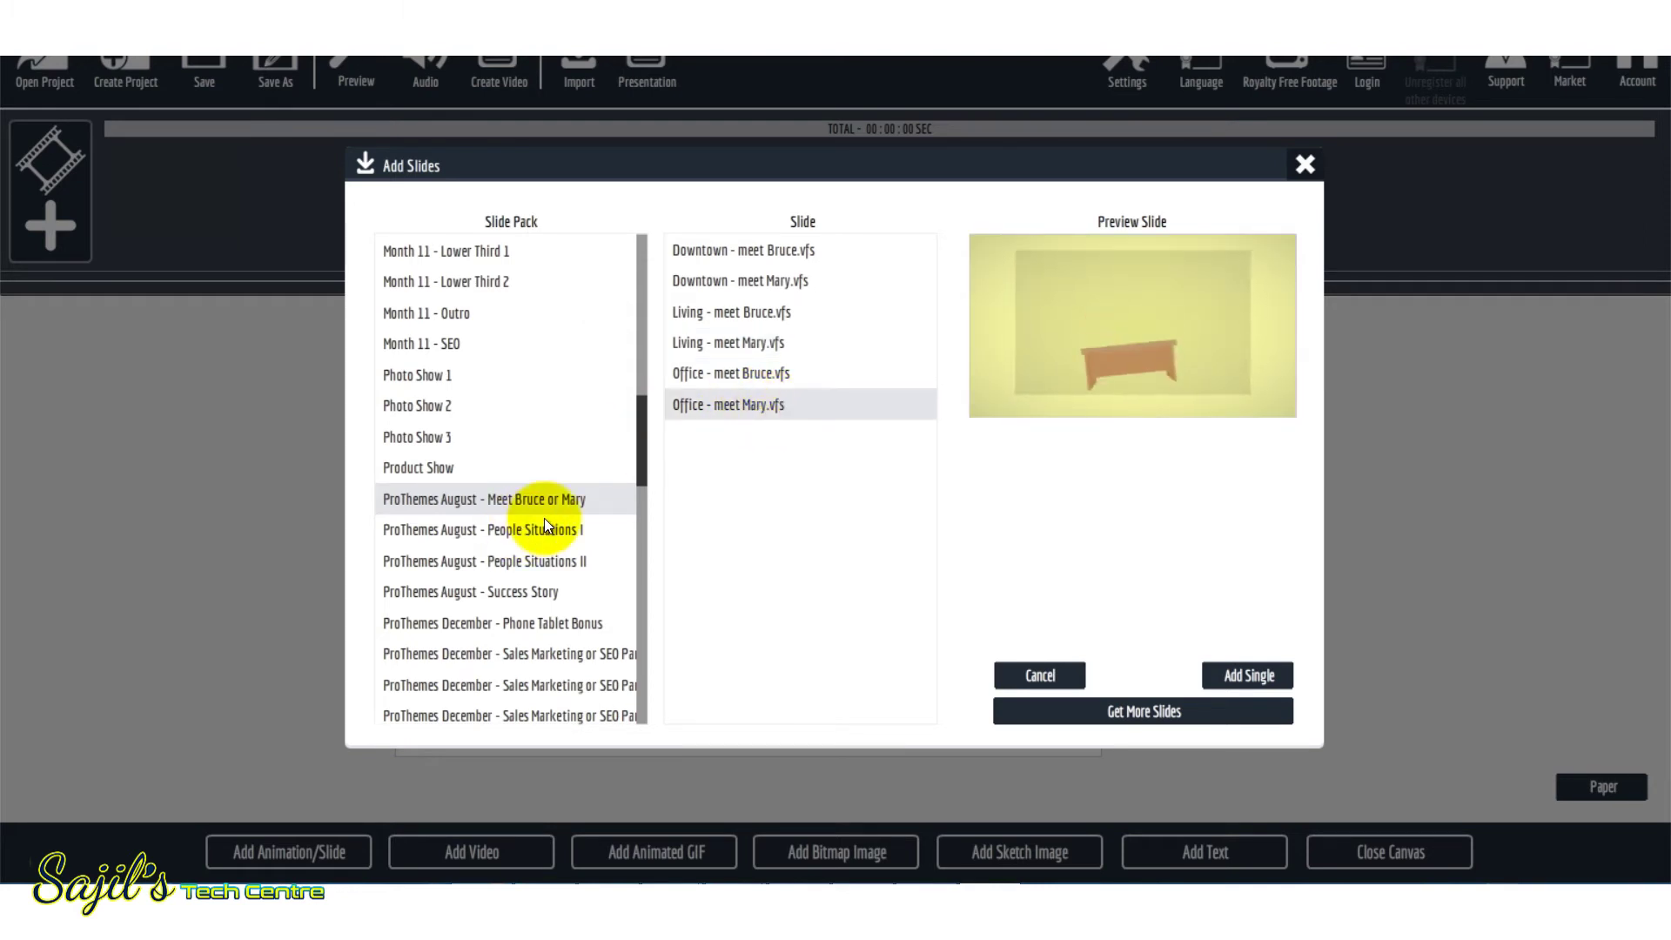
Add People Situations I's 'Arguing at the airport' slide alone and place it onto the canvas
{"action": "left_click", "coordinate": [444, 527]}
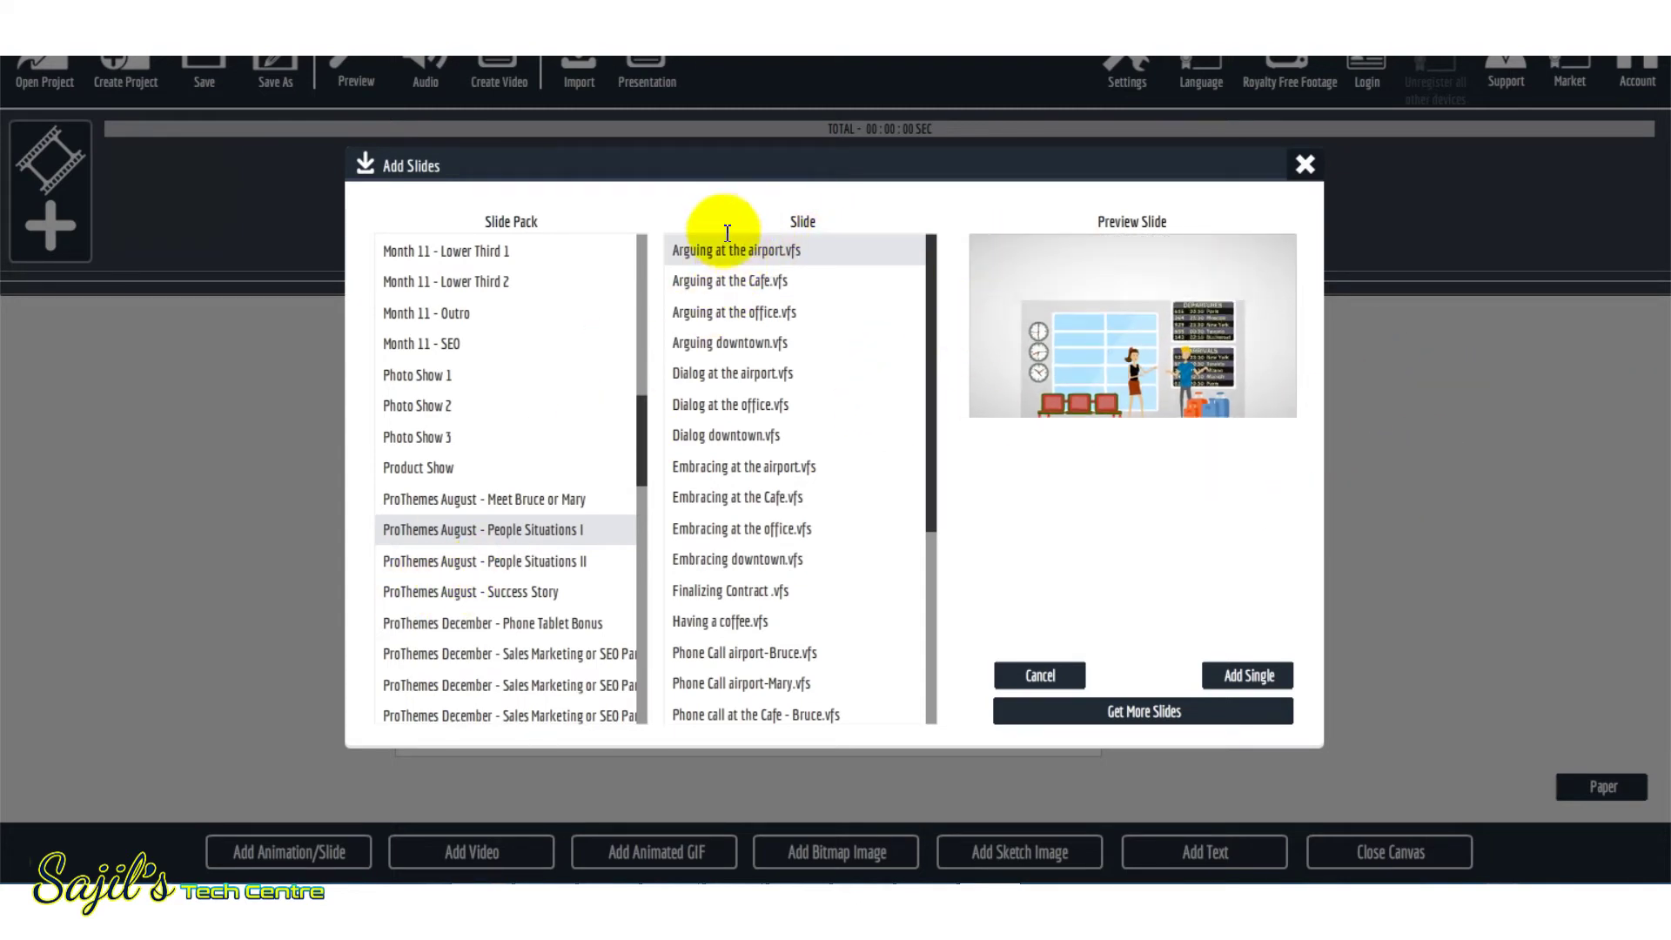
{"action": "left_click", "coordinate": [1262, 678]}
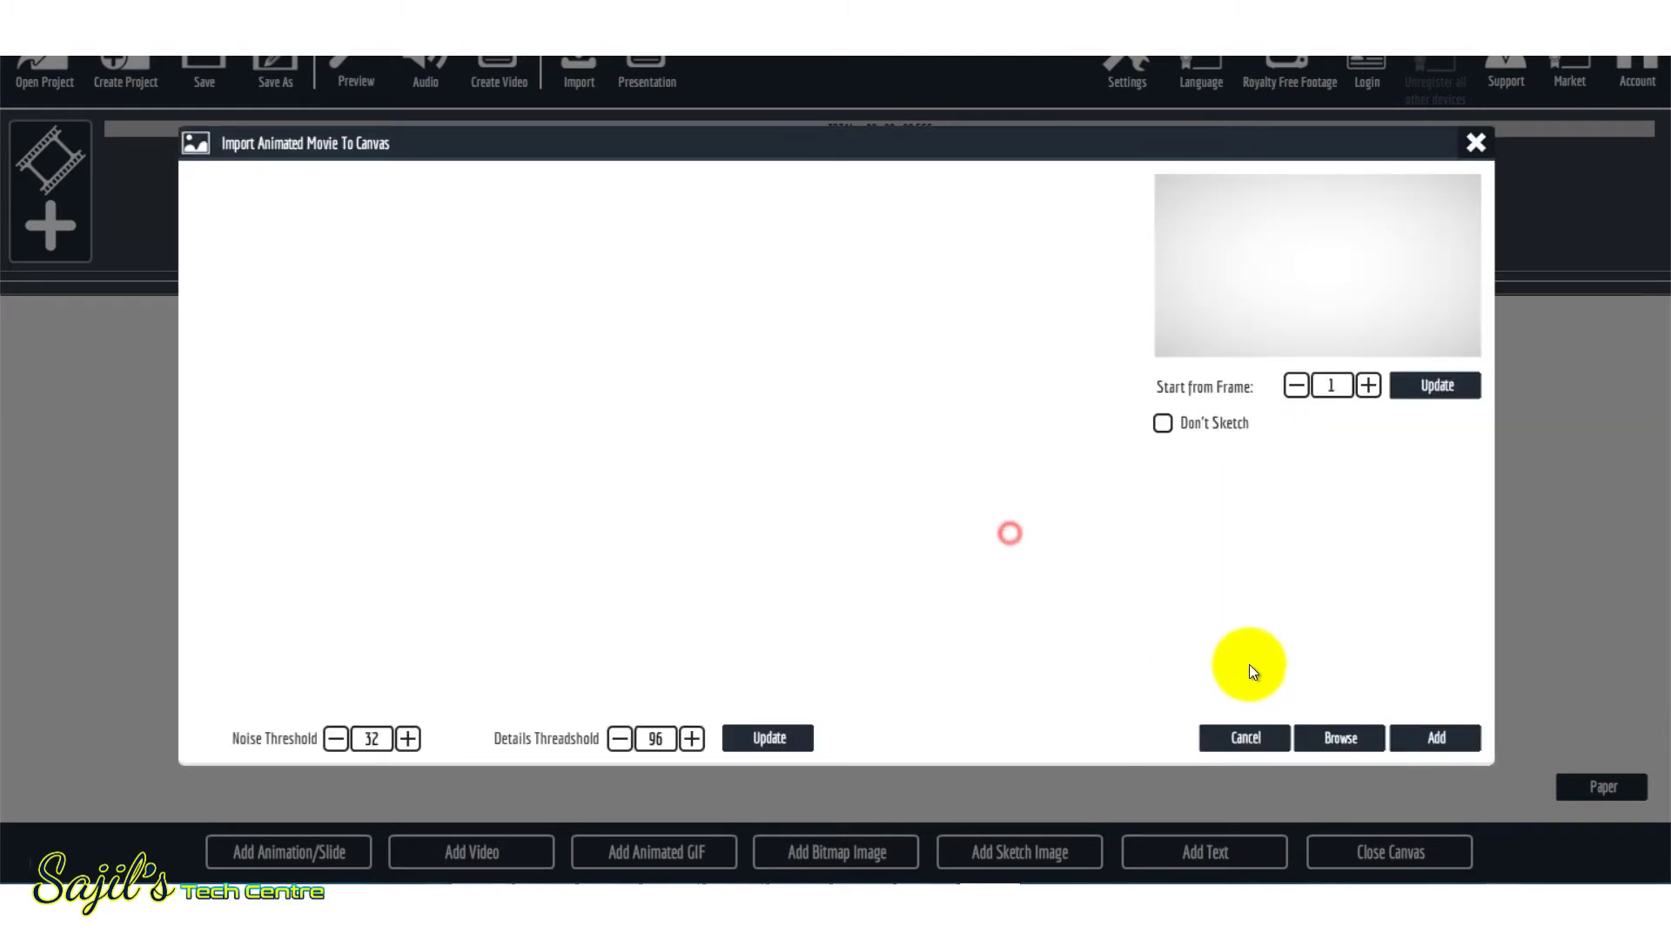
{"action": "left_click", "coordinate": [1436, 740]}
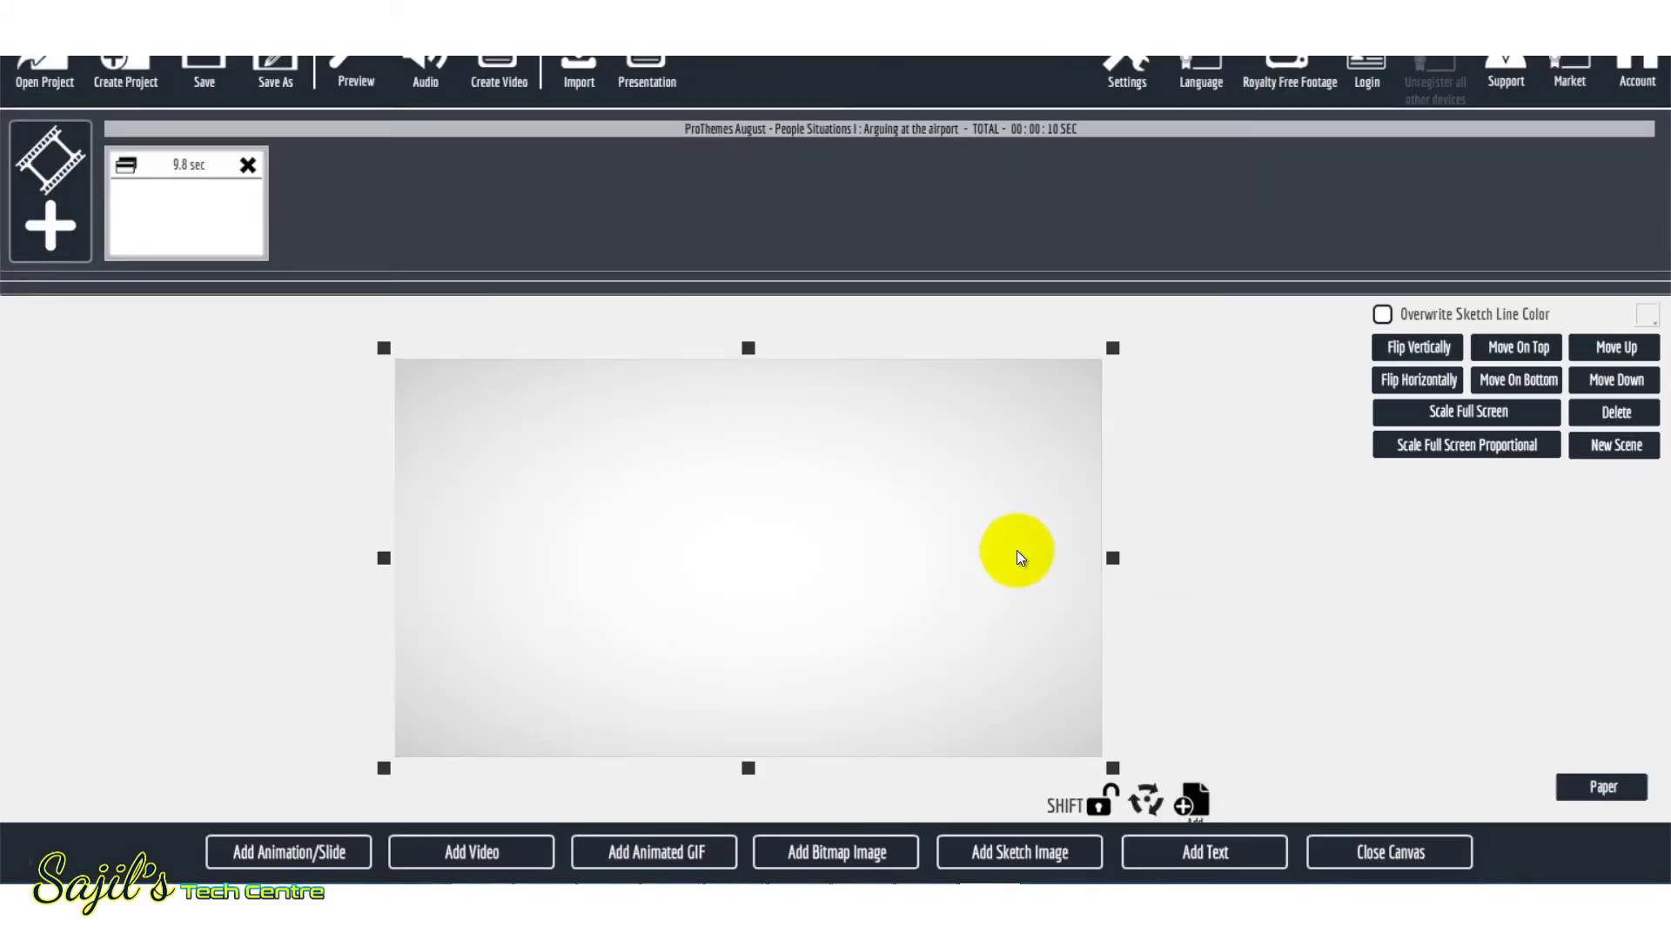
Close the canvas, play the 9.8-second airport scene, and view its Sketch By Hand Action Before settings
{"action": "left_click", "coordinate": [1390, 853]}
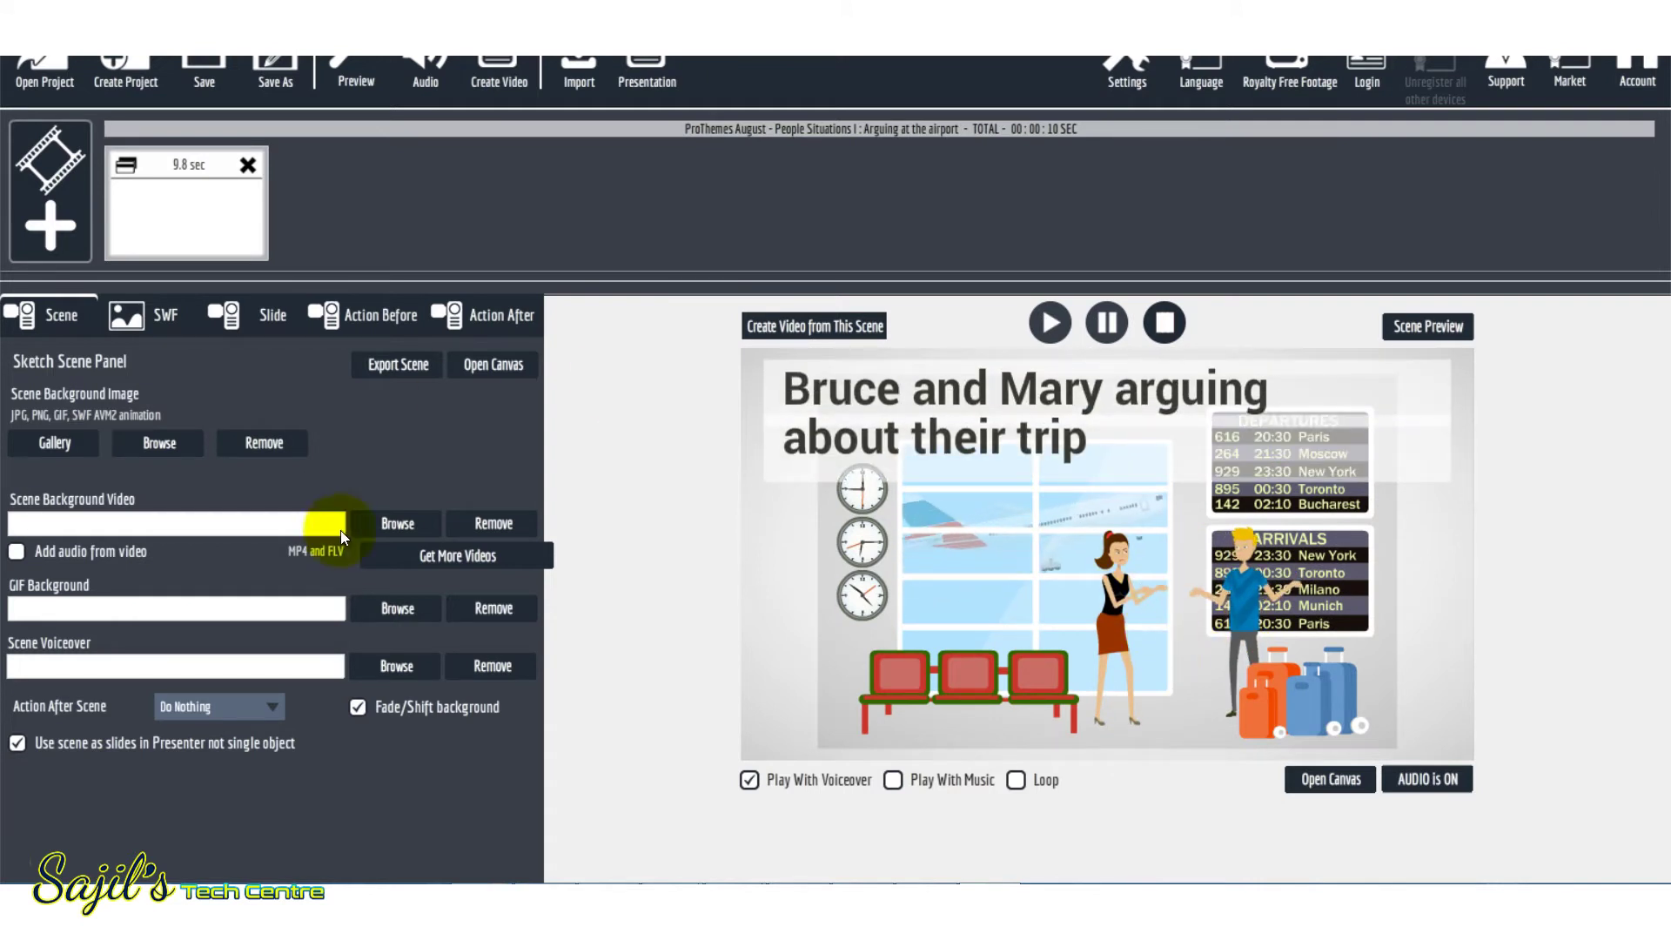
{"action": "left_click", "coordinate": [371, 322]}
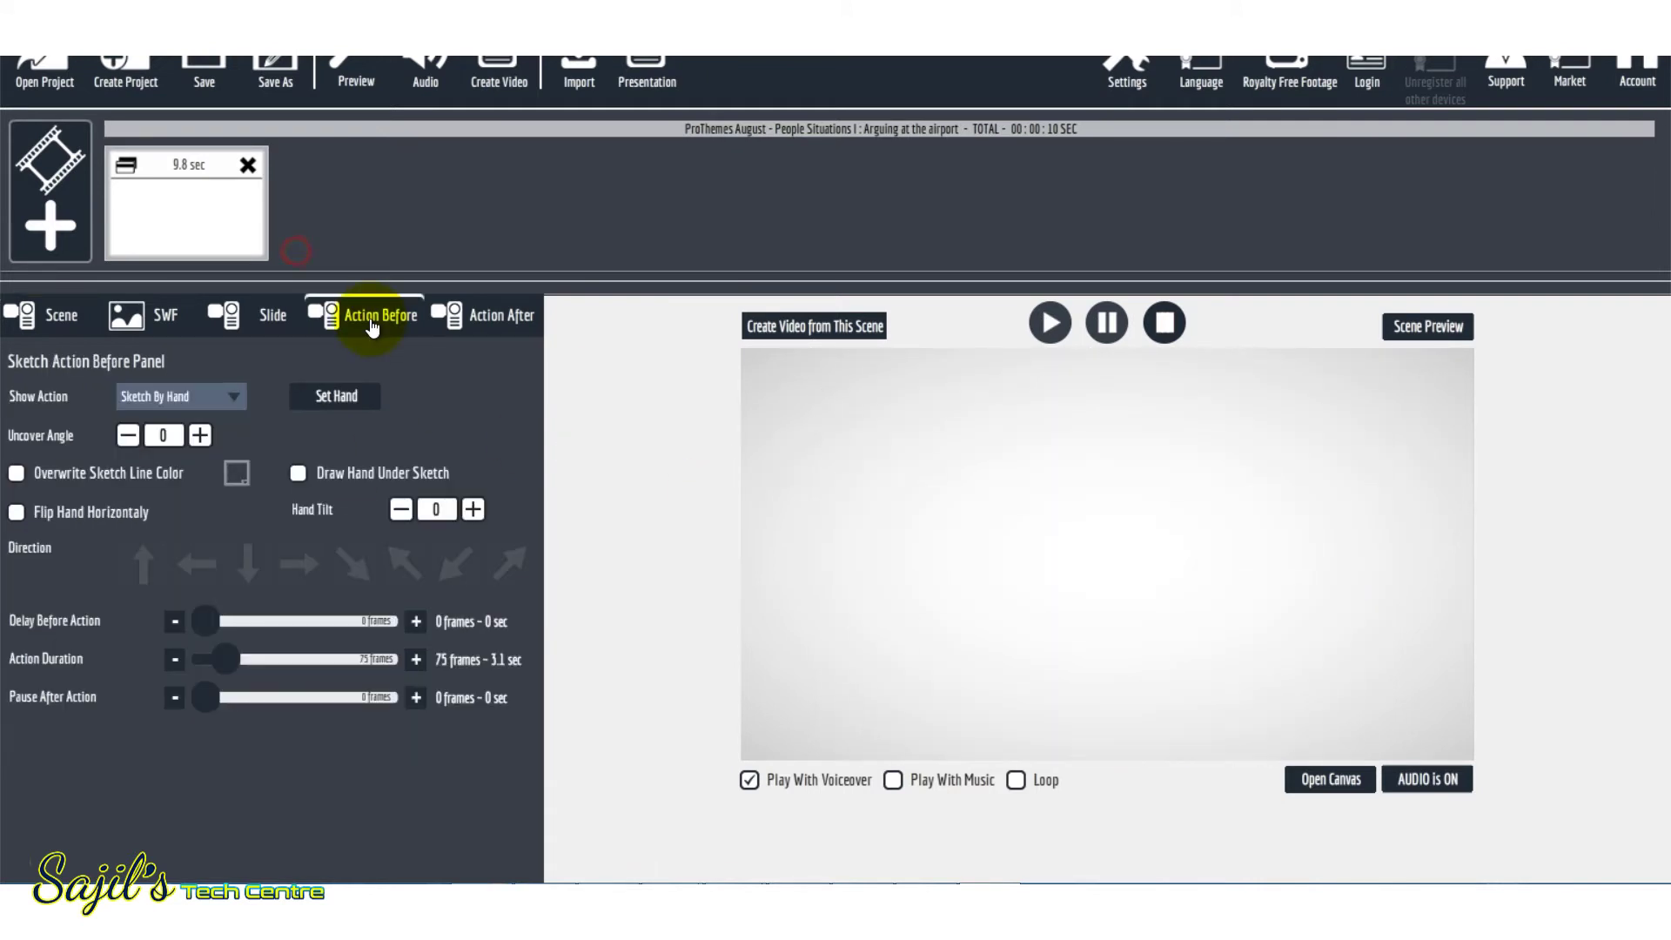
{"action": "left_click", "coordinate": [20, 317]}
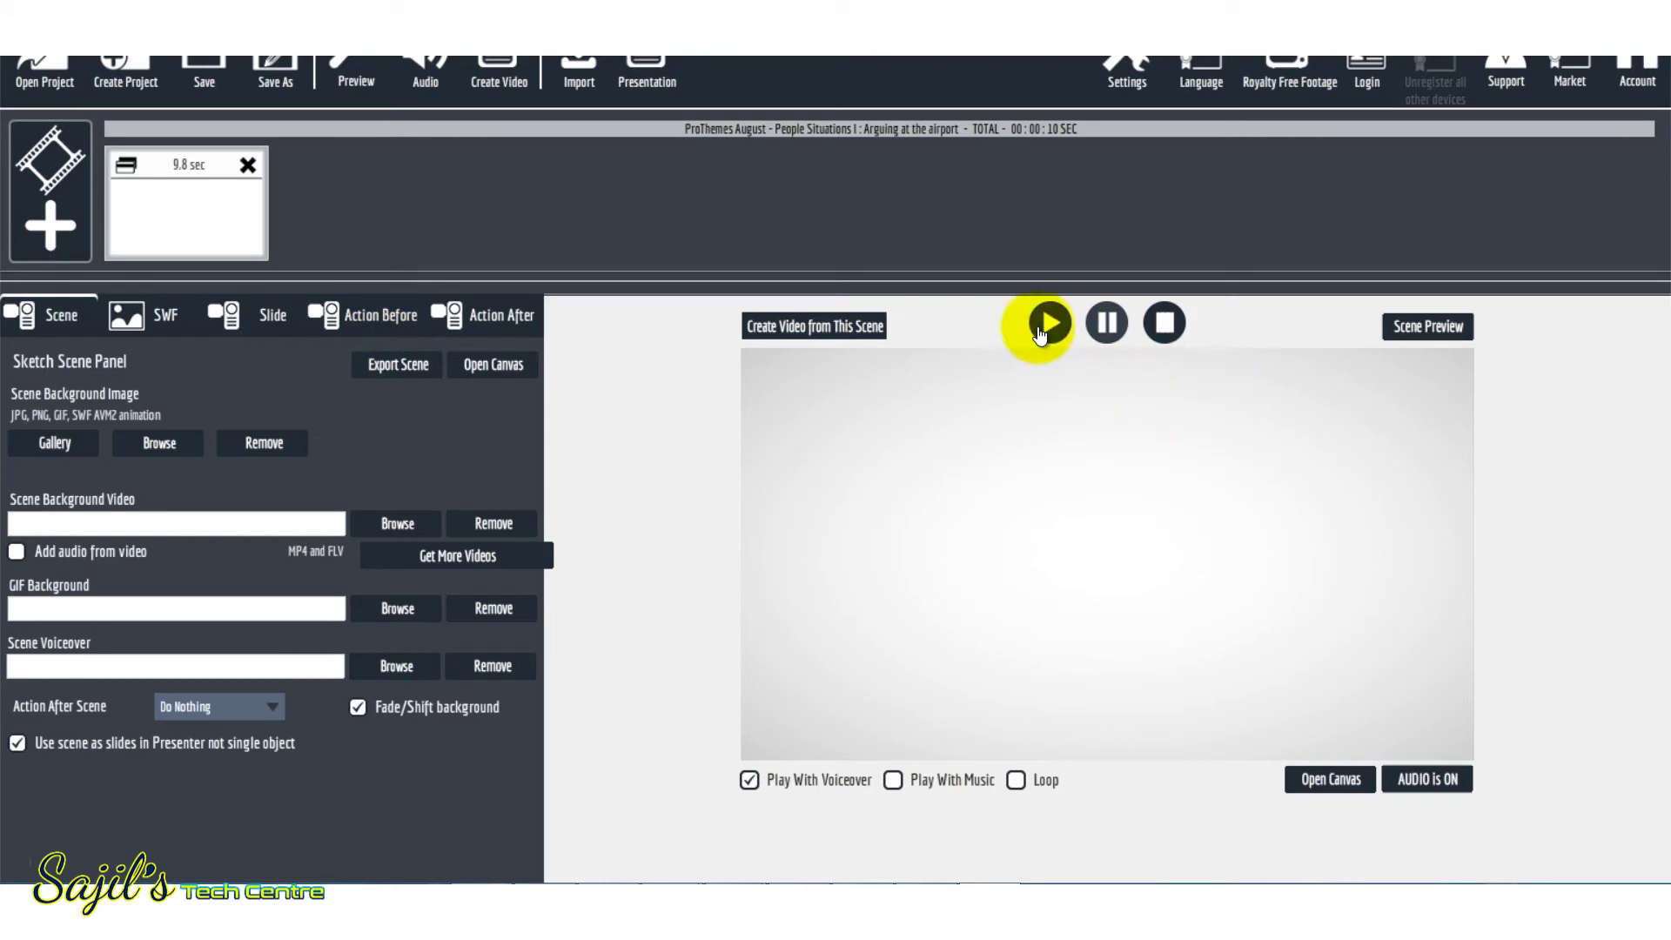
{"action": "left_click", "coordinate": [1051, 325]}
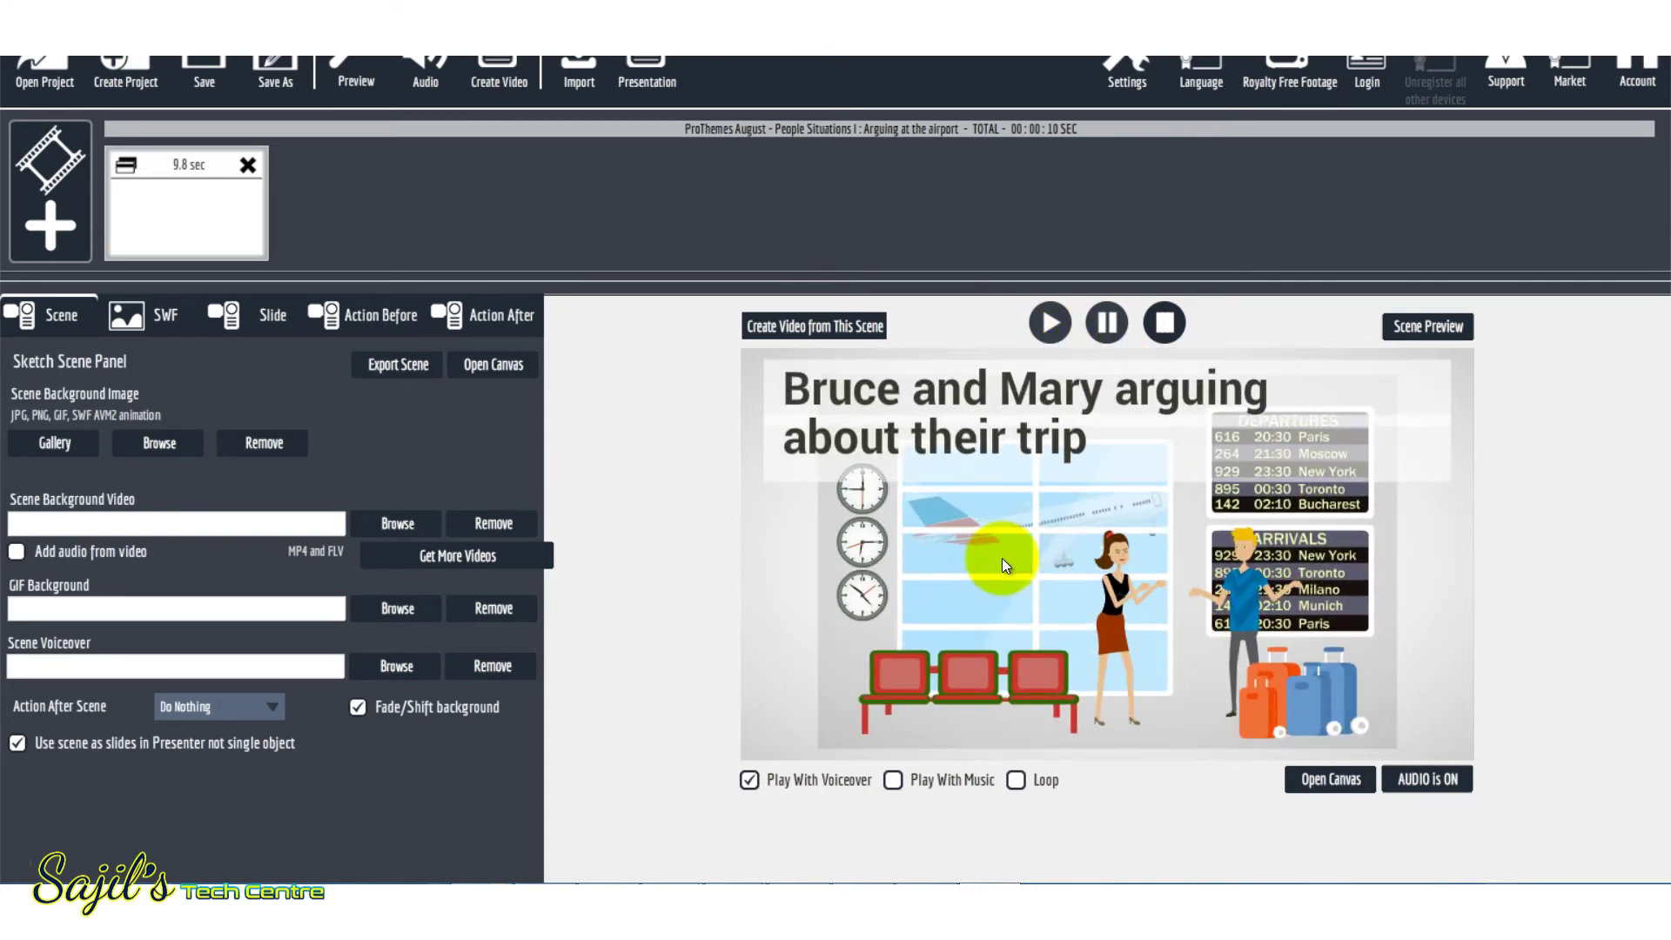
{"action": "left_click", "coordinate": [369, 322]}
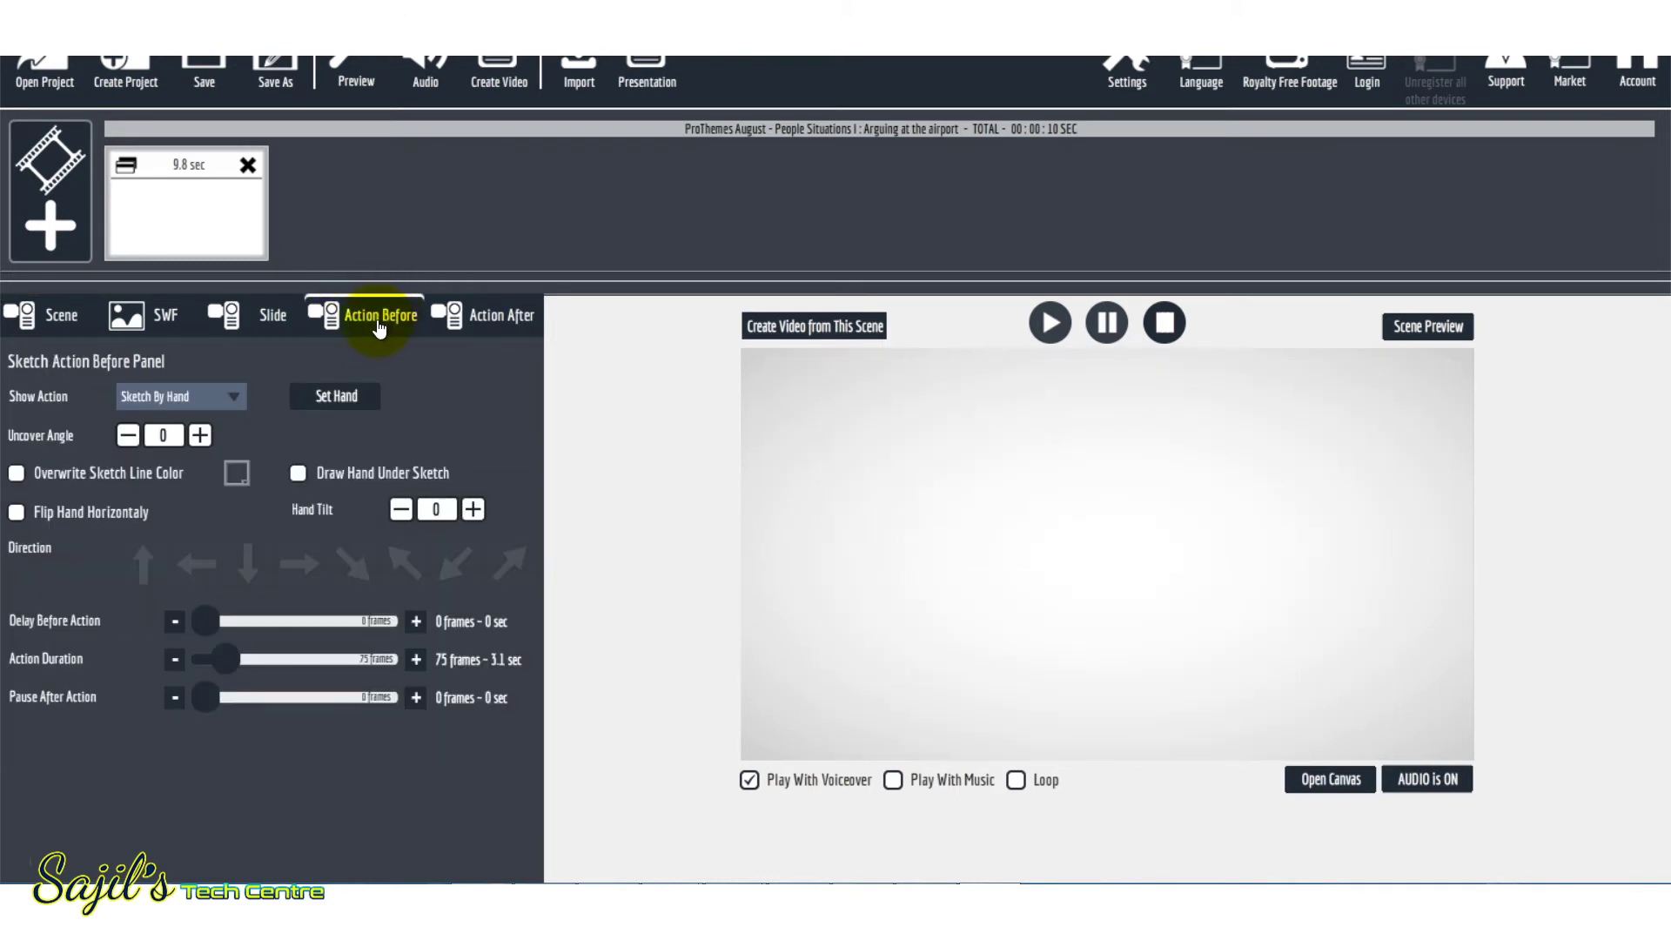
Set the airport slide's Show Action to Nothing and replay it without the drawing hand
{"action": "left_click", "coordinate": [148, 400]}
{"action": "left_click", "coordinate": [157, 421]}
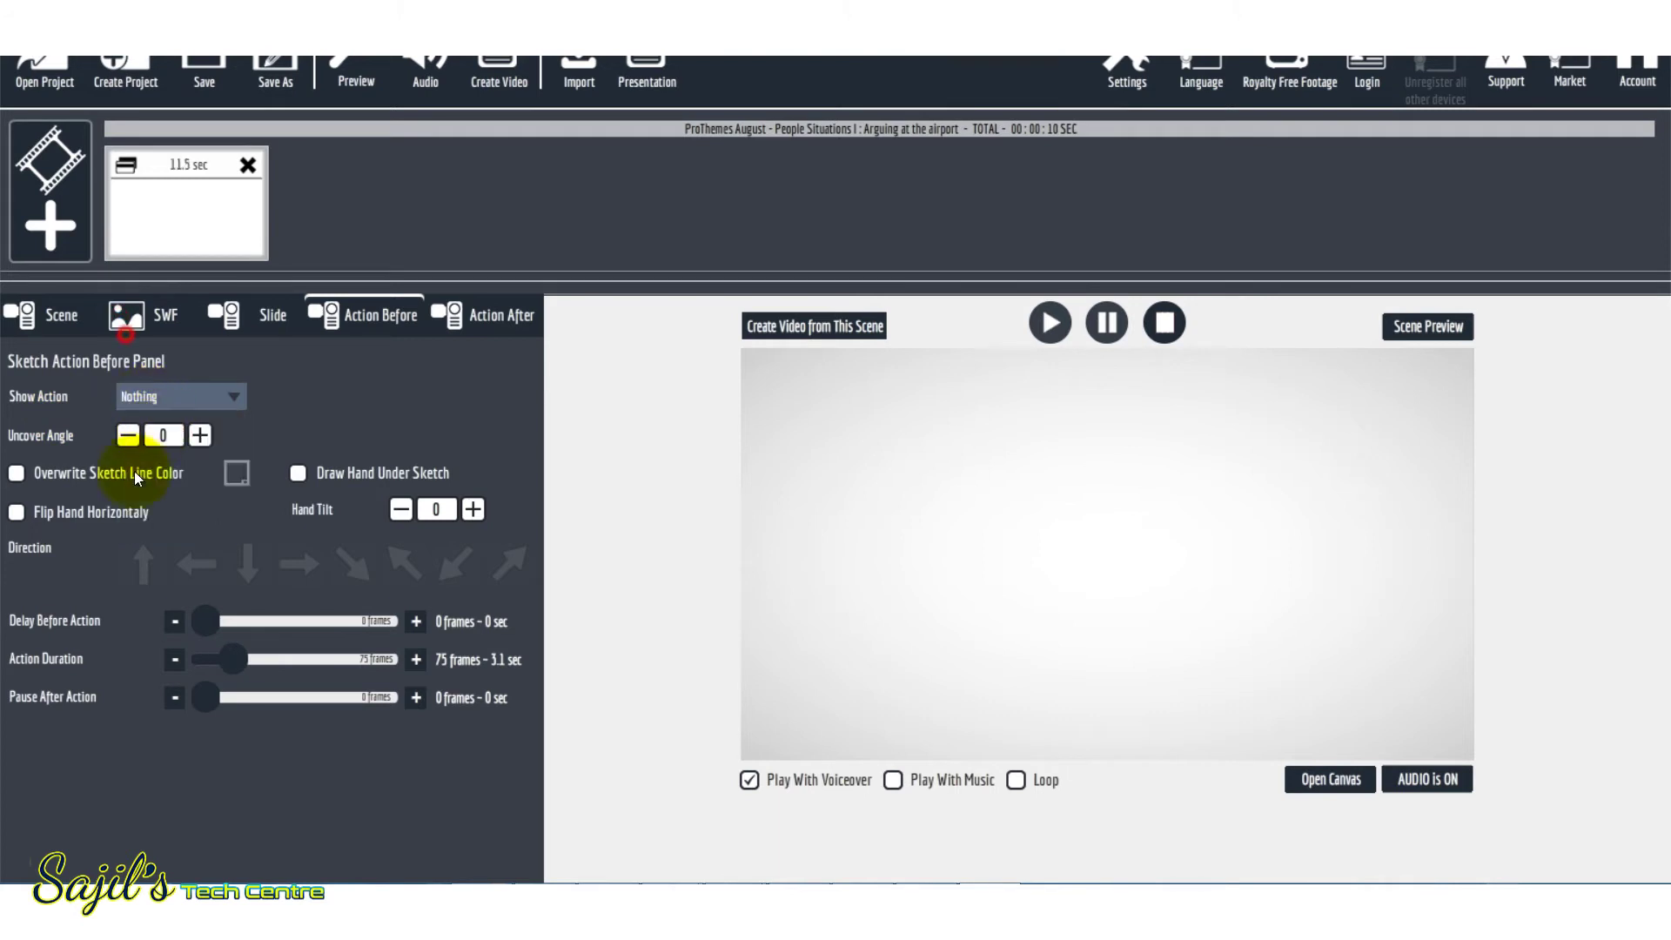
{"action": "left_click", "coordinate": [1165, 322]}
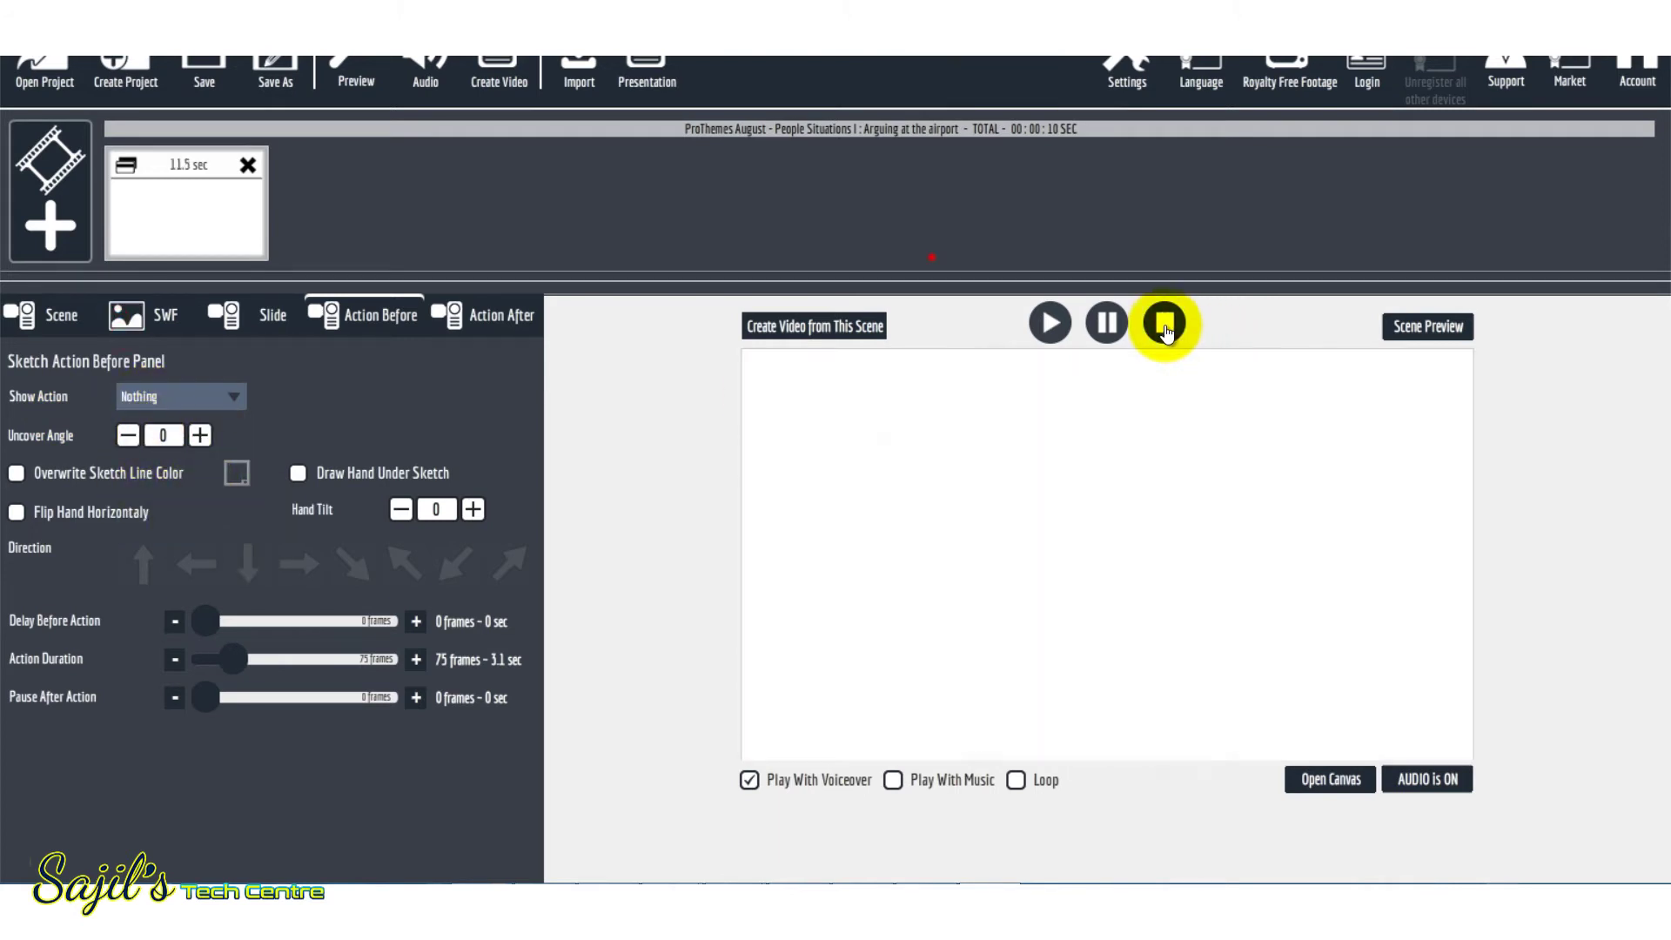
{"action": "left_click", "coordinate": [1050, 323]}
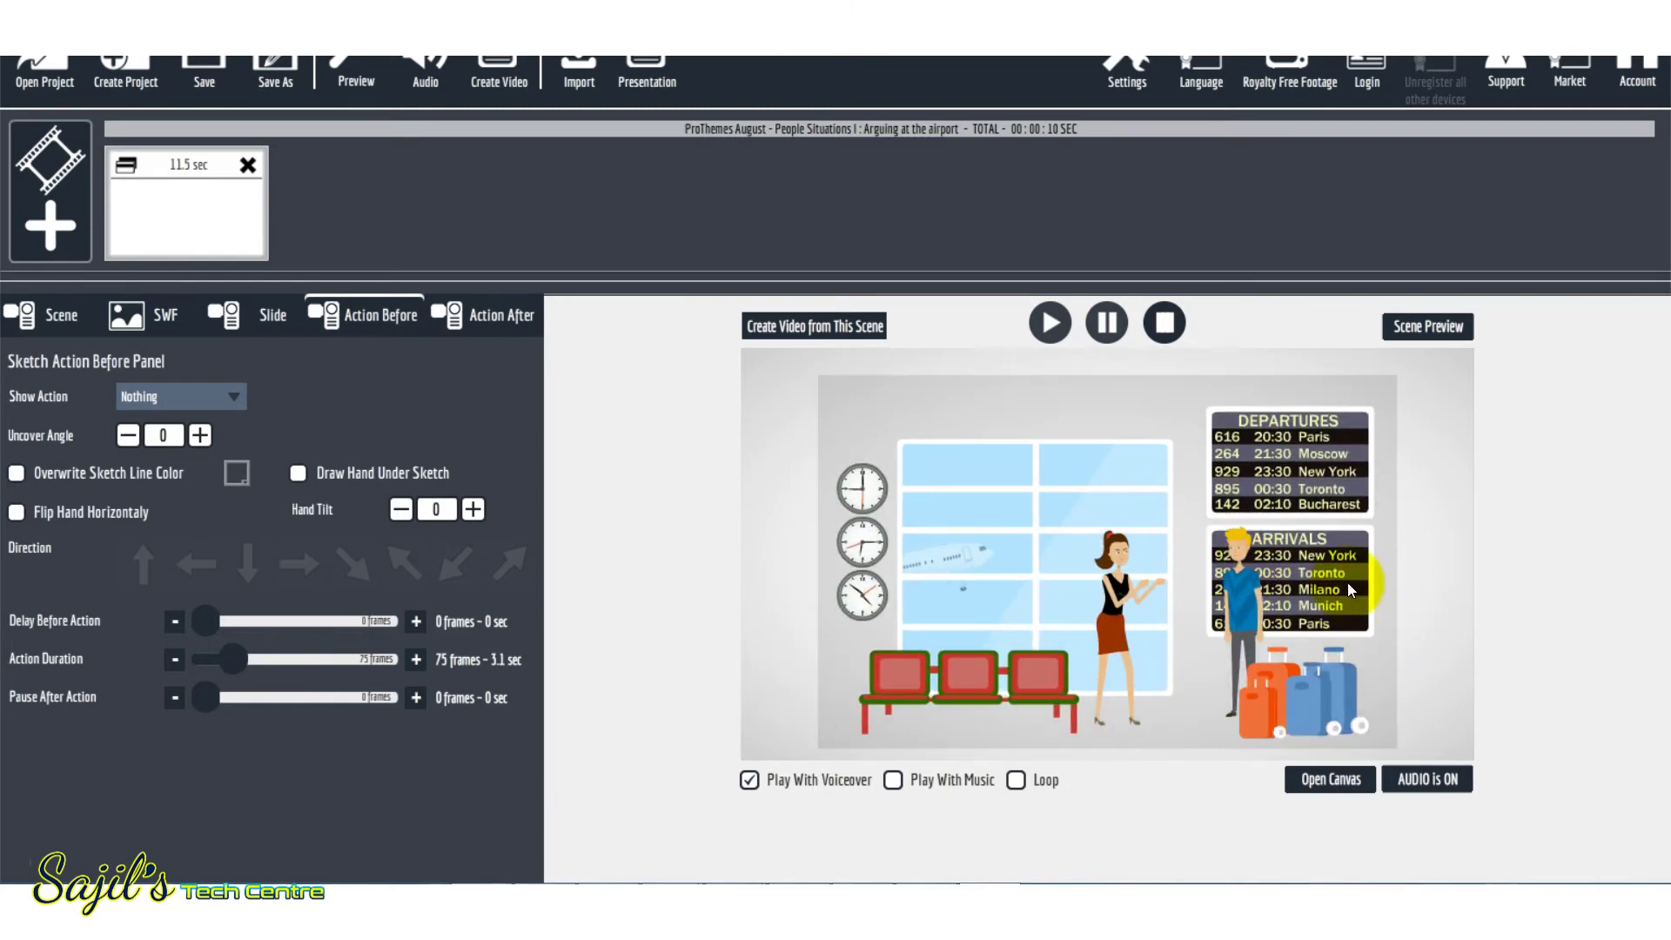
Replay the now 11.5-second scene from the Scene settings, then view the slide's settings
{"action": "left_click", "coordinate": [72, 339]}
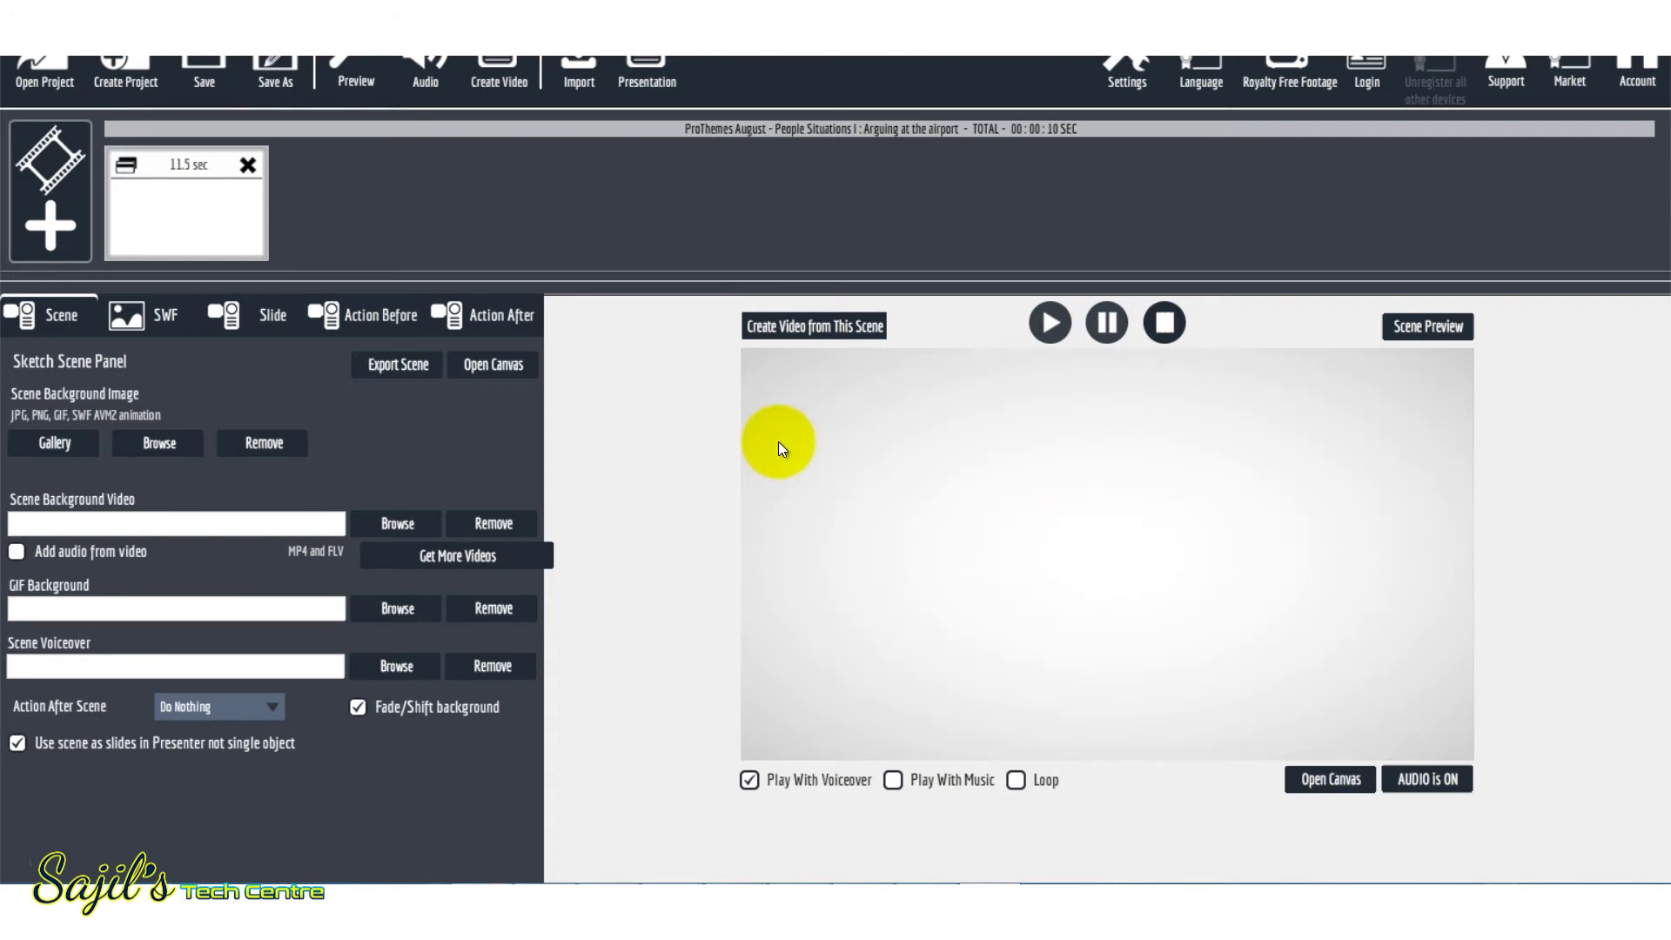
{"action": "left_click", "coordinate": [1164, 322]}
{"action": "left_click", "coordinate": [1050, 323]}
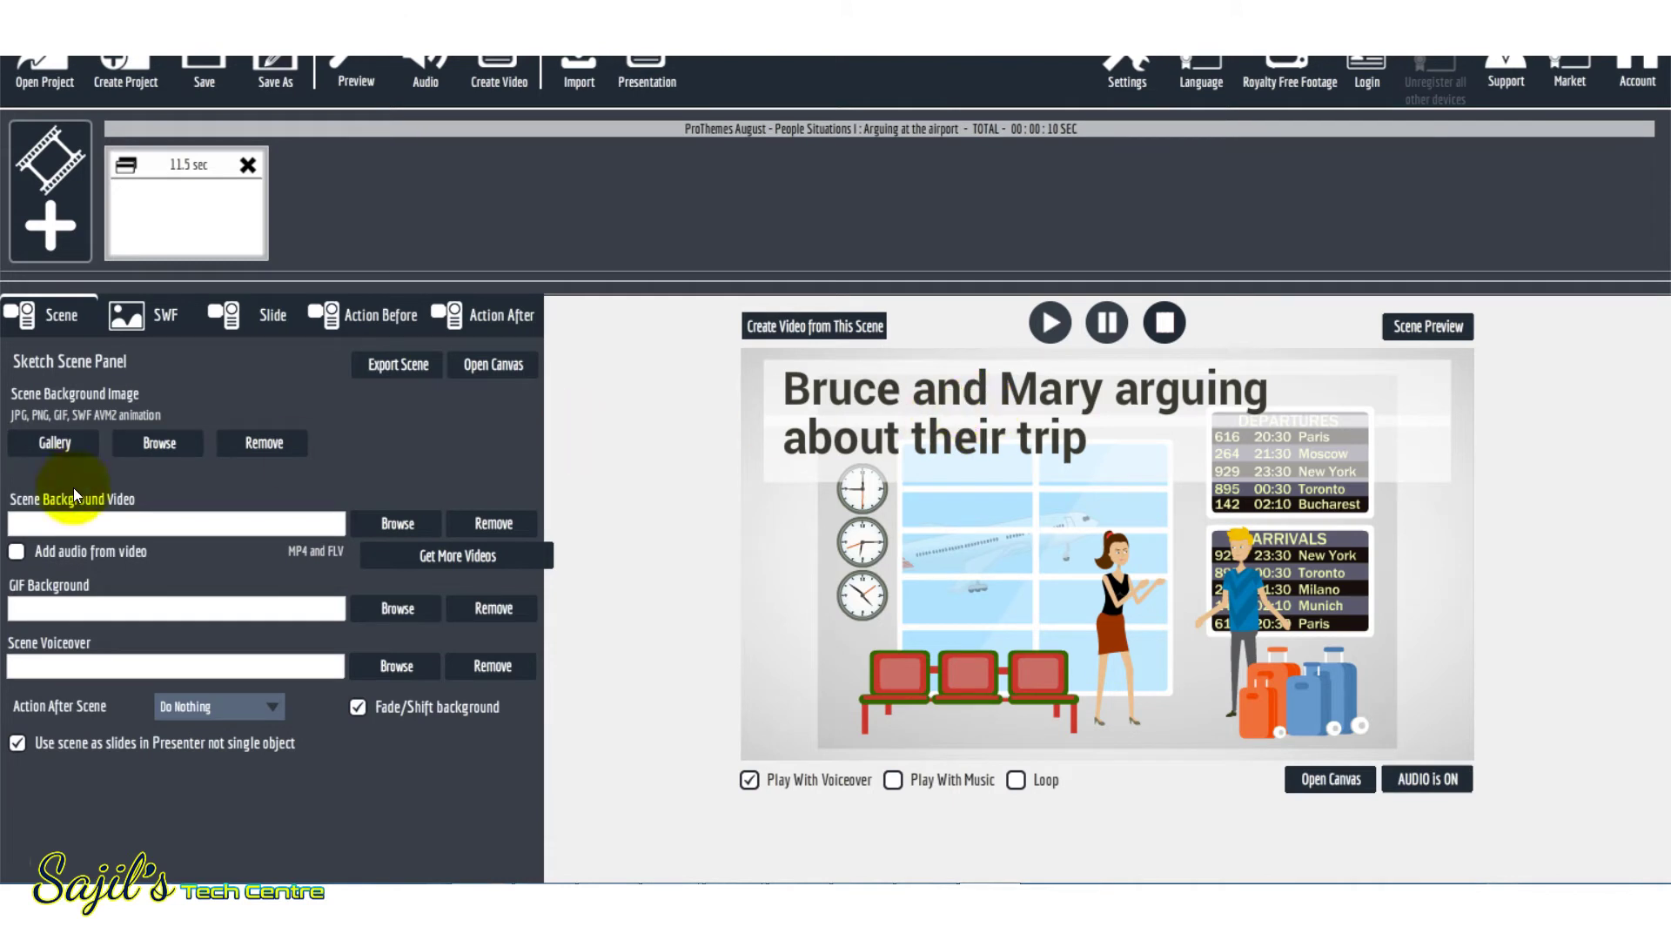
{"action": "left_click", "coordinate": [271, 324]}
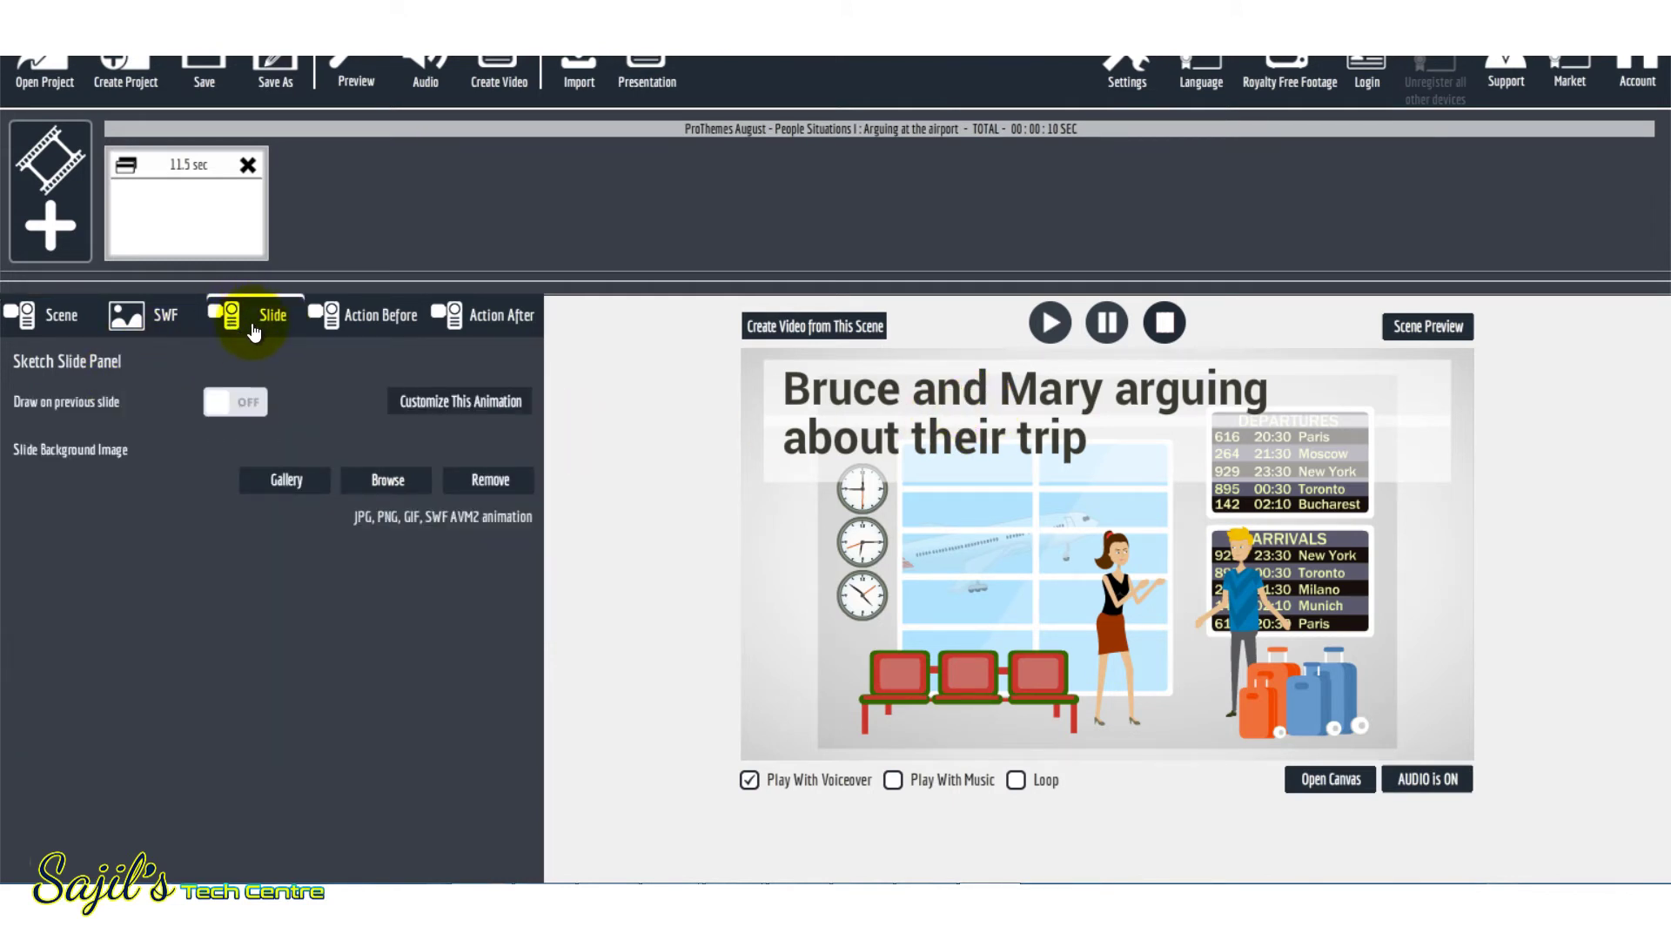
Replace Text Area 1's 'Bruce and Mary arguing' with 'Raja and Rani', then select Text Area 2's text
{"action": "left_click", "coordinate": [453, 407]}
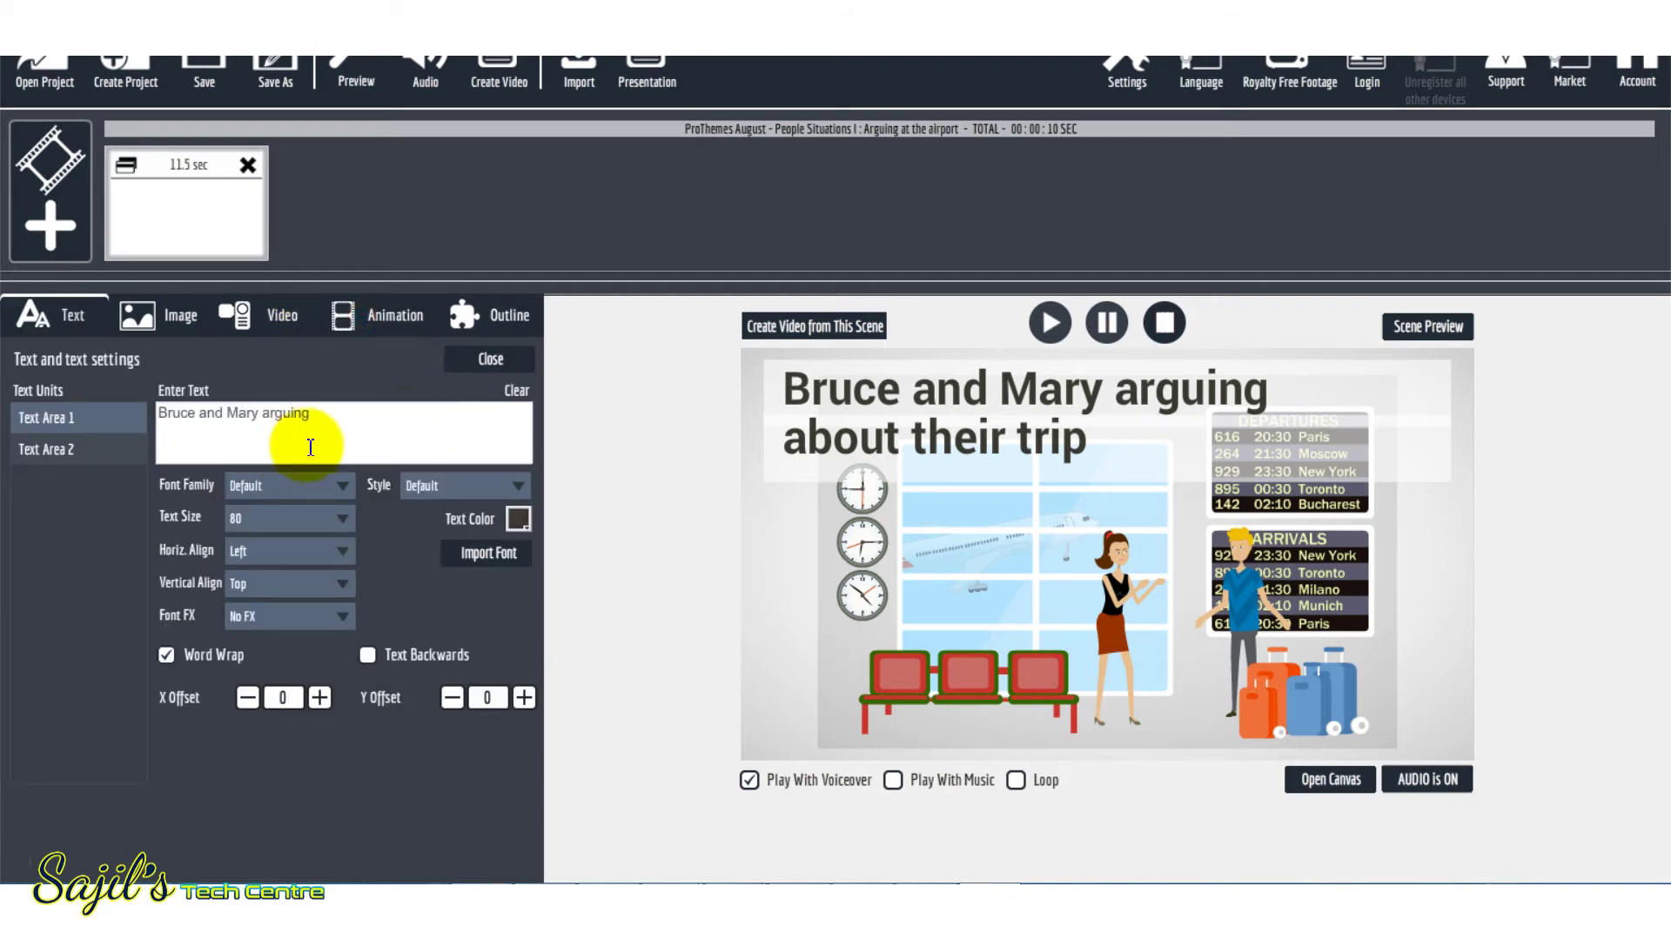
{"action": "left_click_drag", "start_coordinate": [313, 416], "coordinate": [159, 416]}
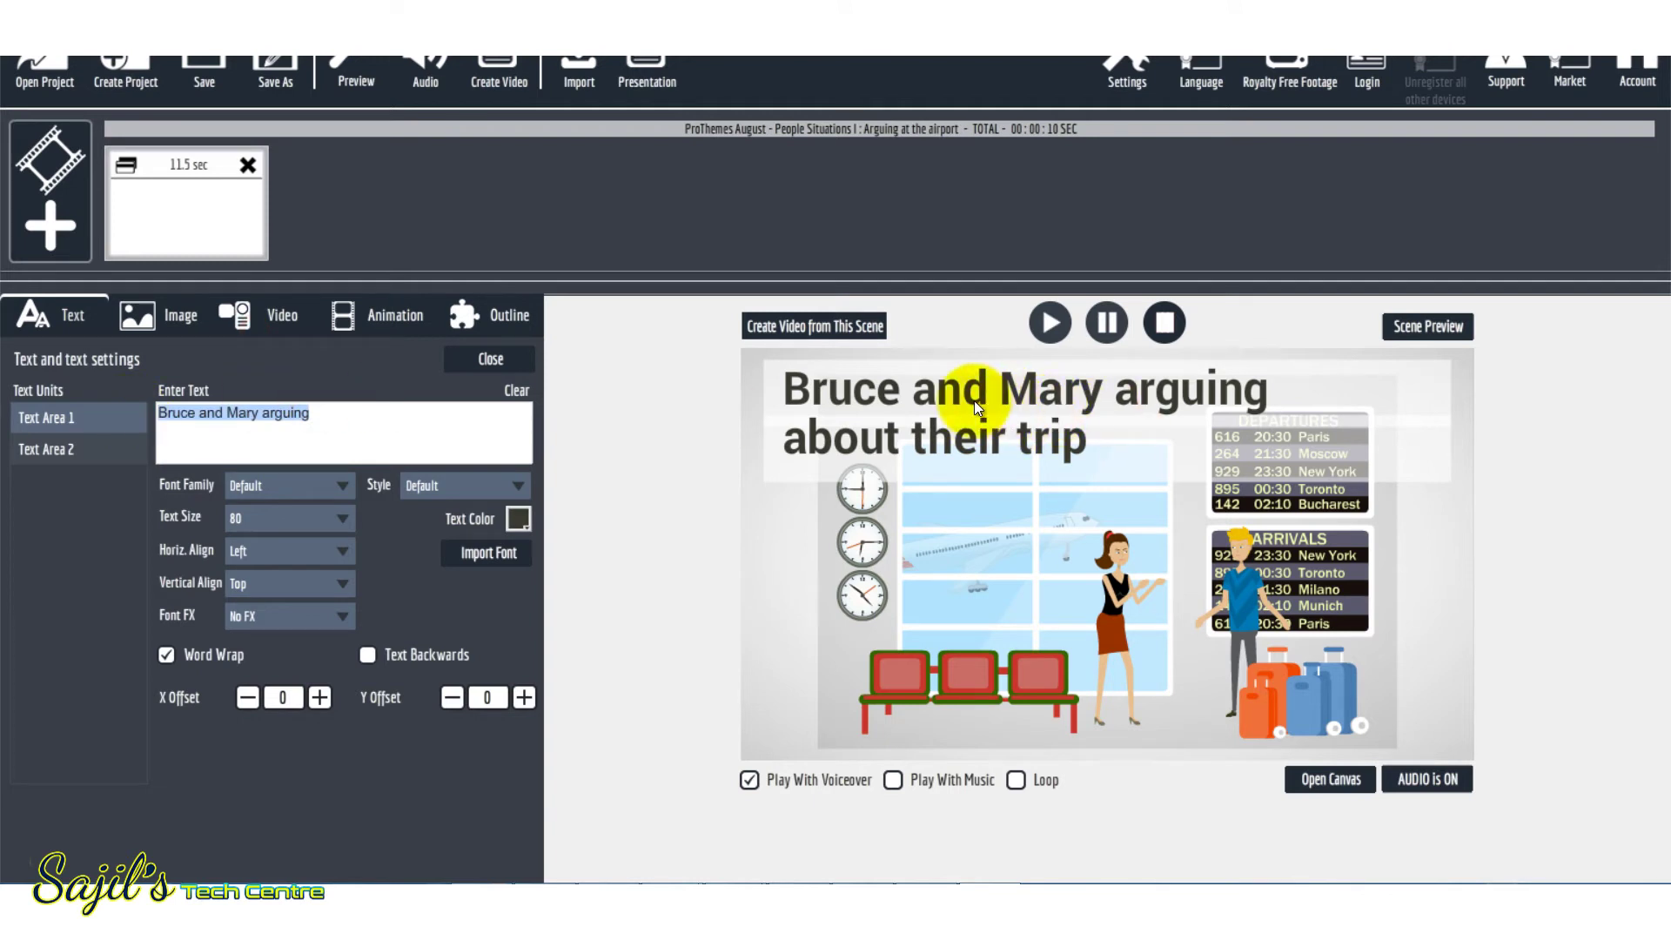
{"action": "left_click", "coordinate": [348, 418]}
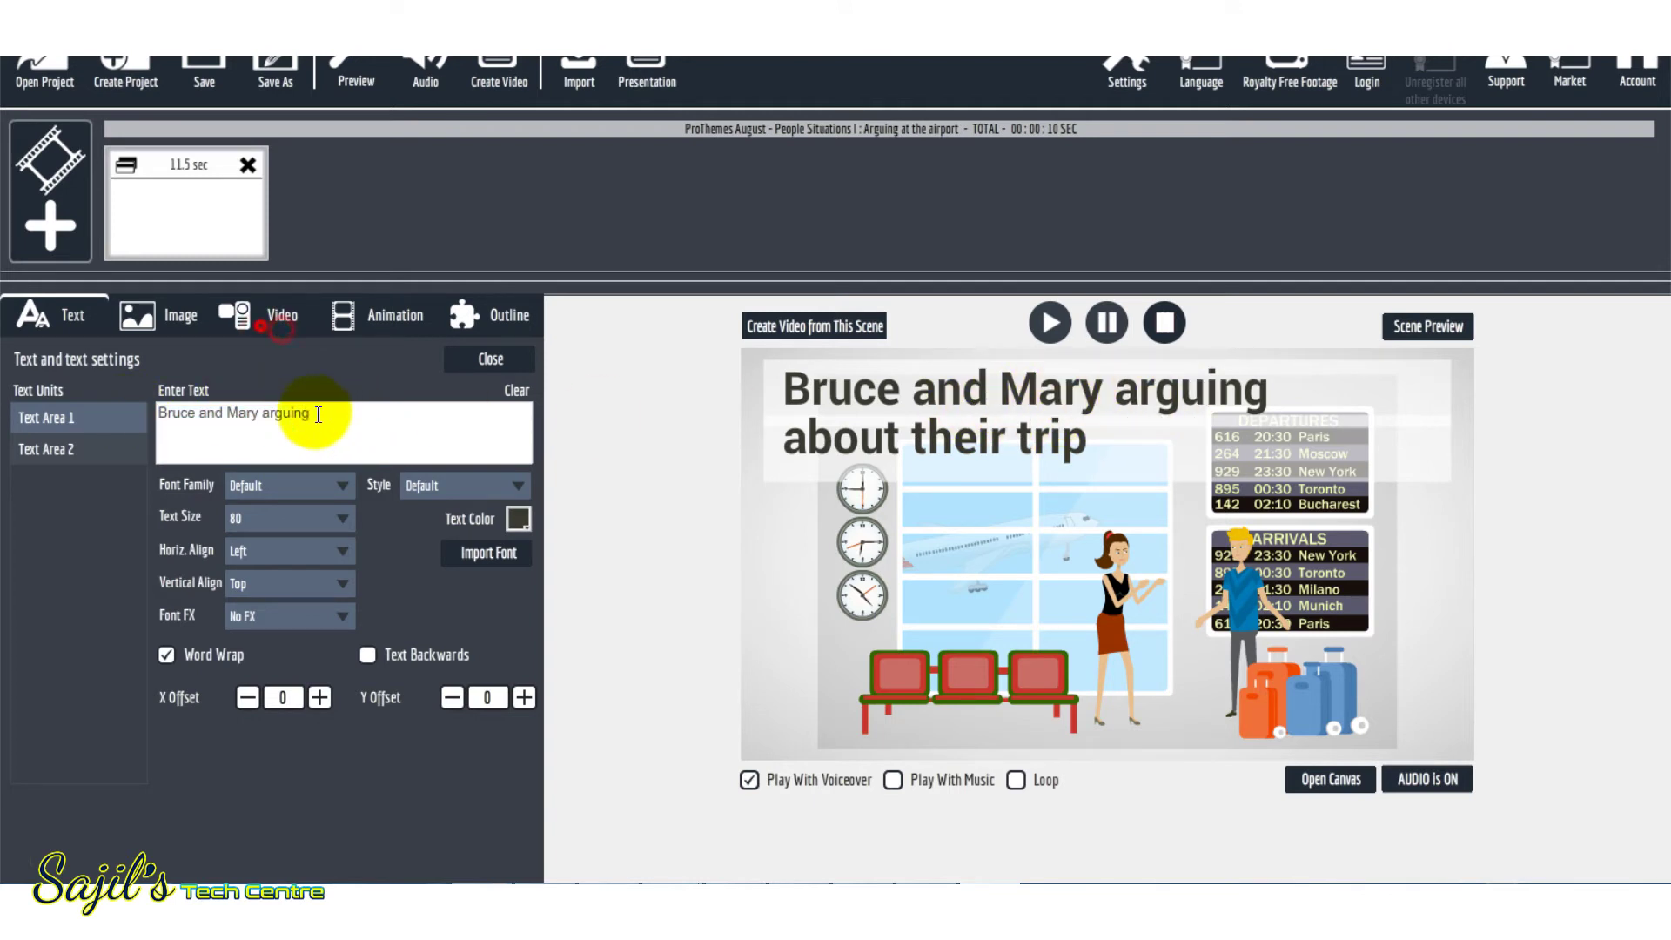
{"action": "left_click", "coordinate": [91, 416]}
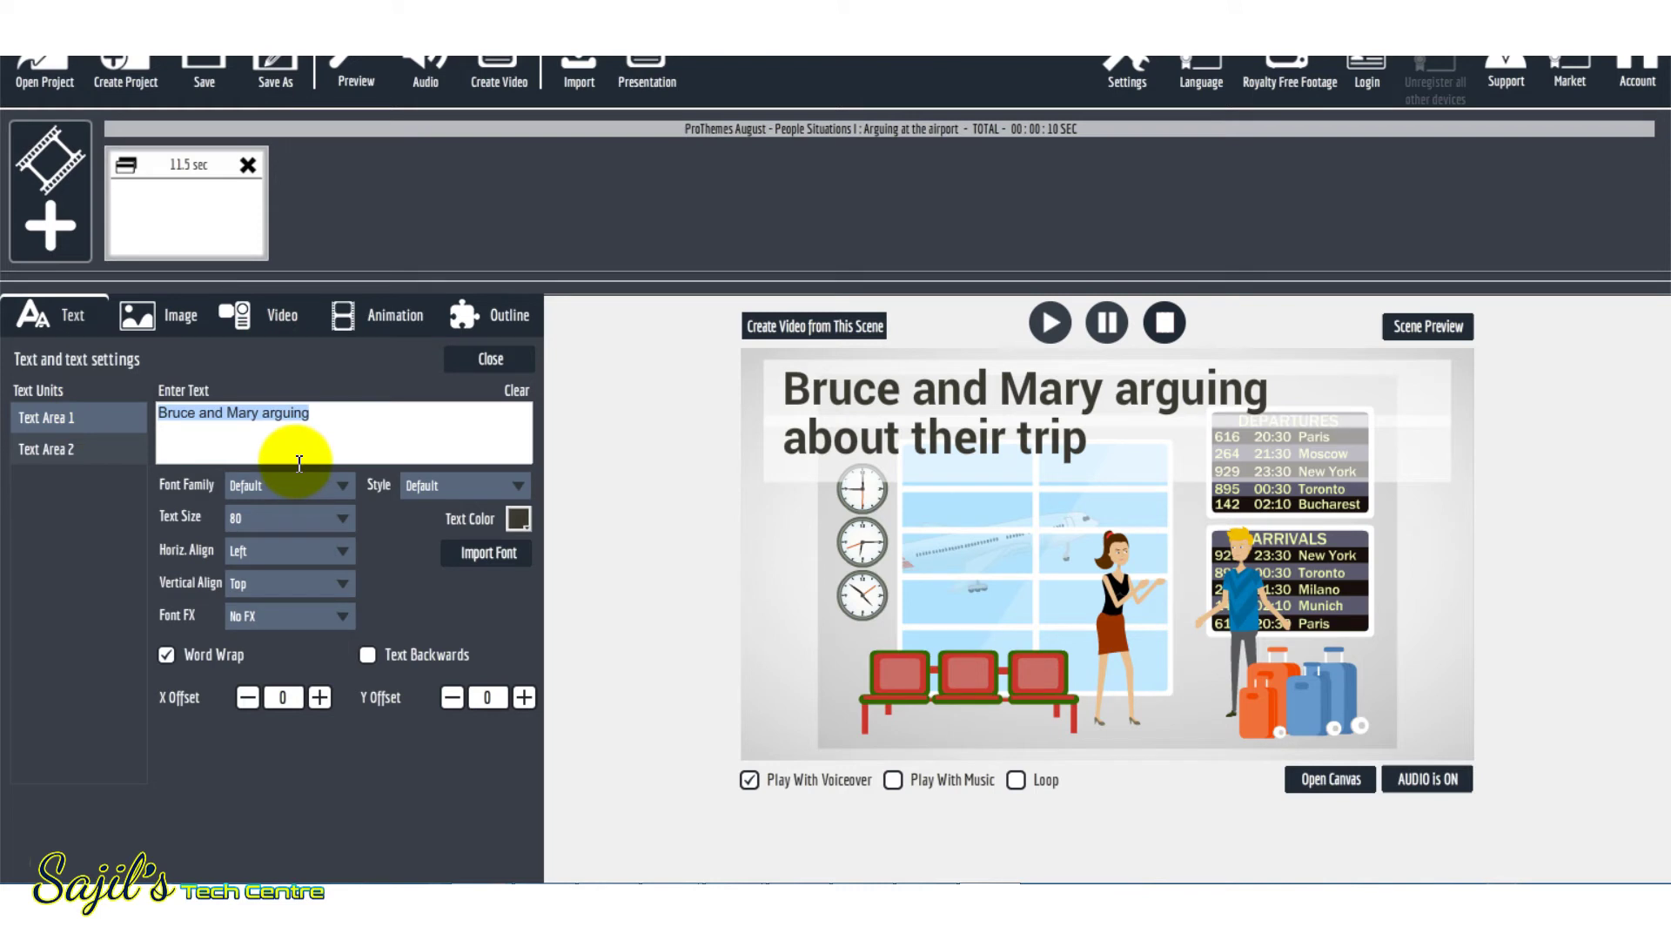
{"action": "type", "text": "Raja and Rani"}
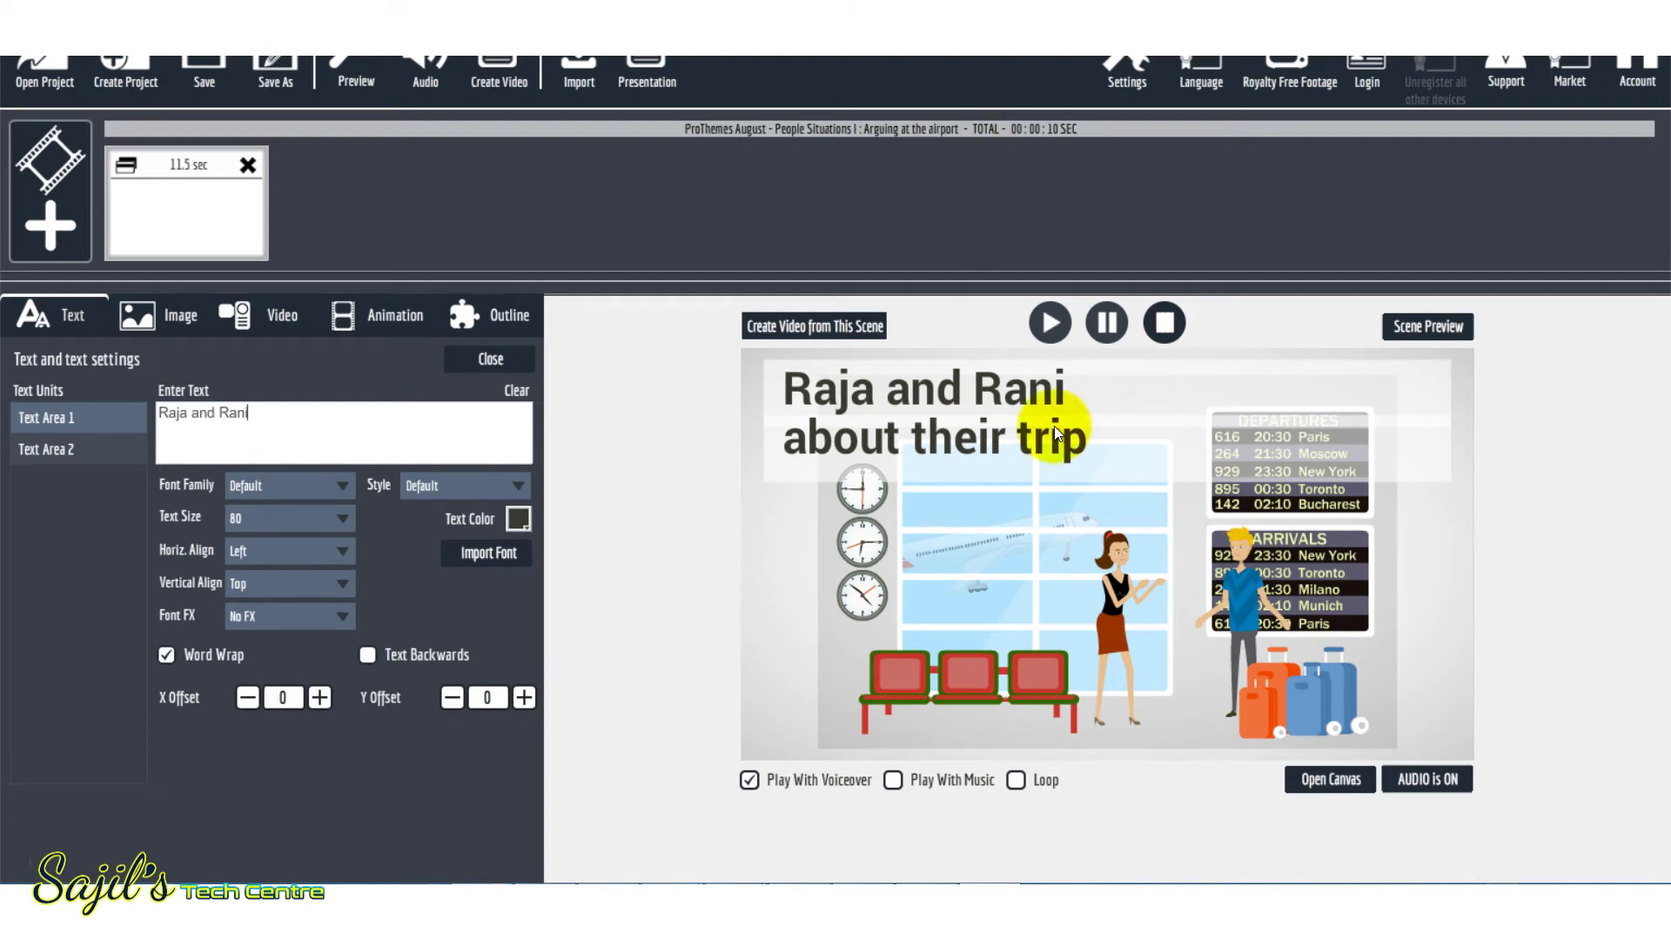
{"action": "left_click", "coordinate": [103, 458]}
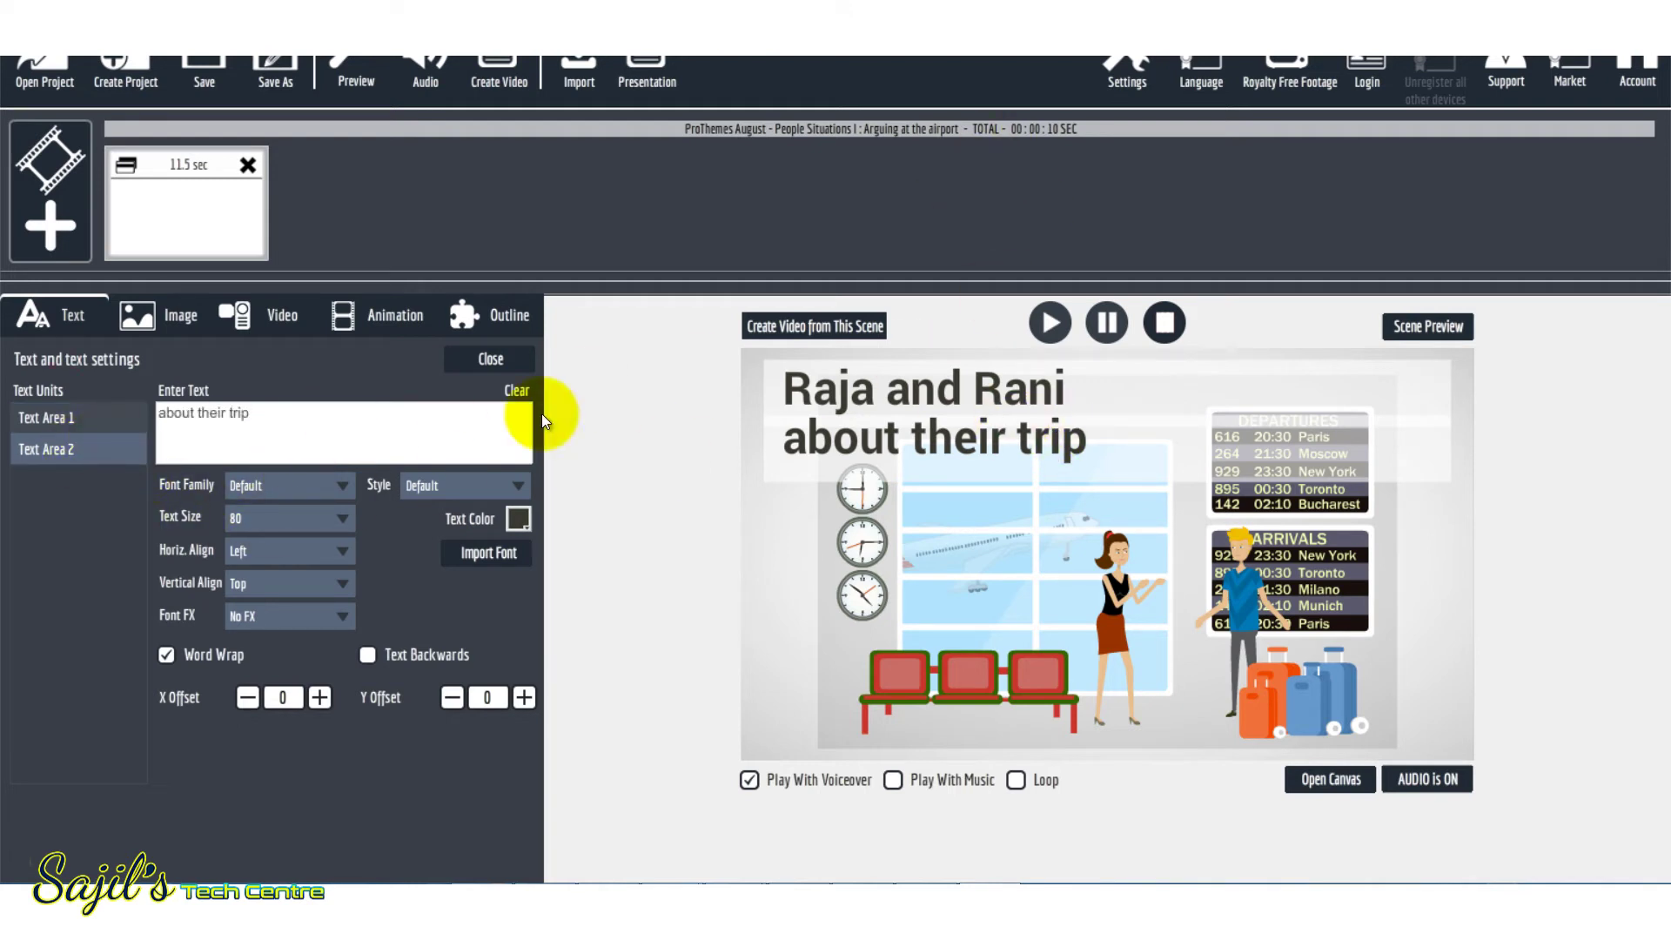
{"action": "triple_click", "coordinate": [392, 436]}
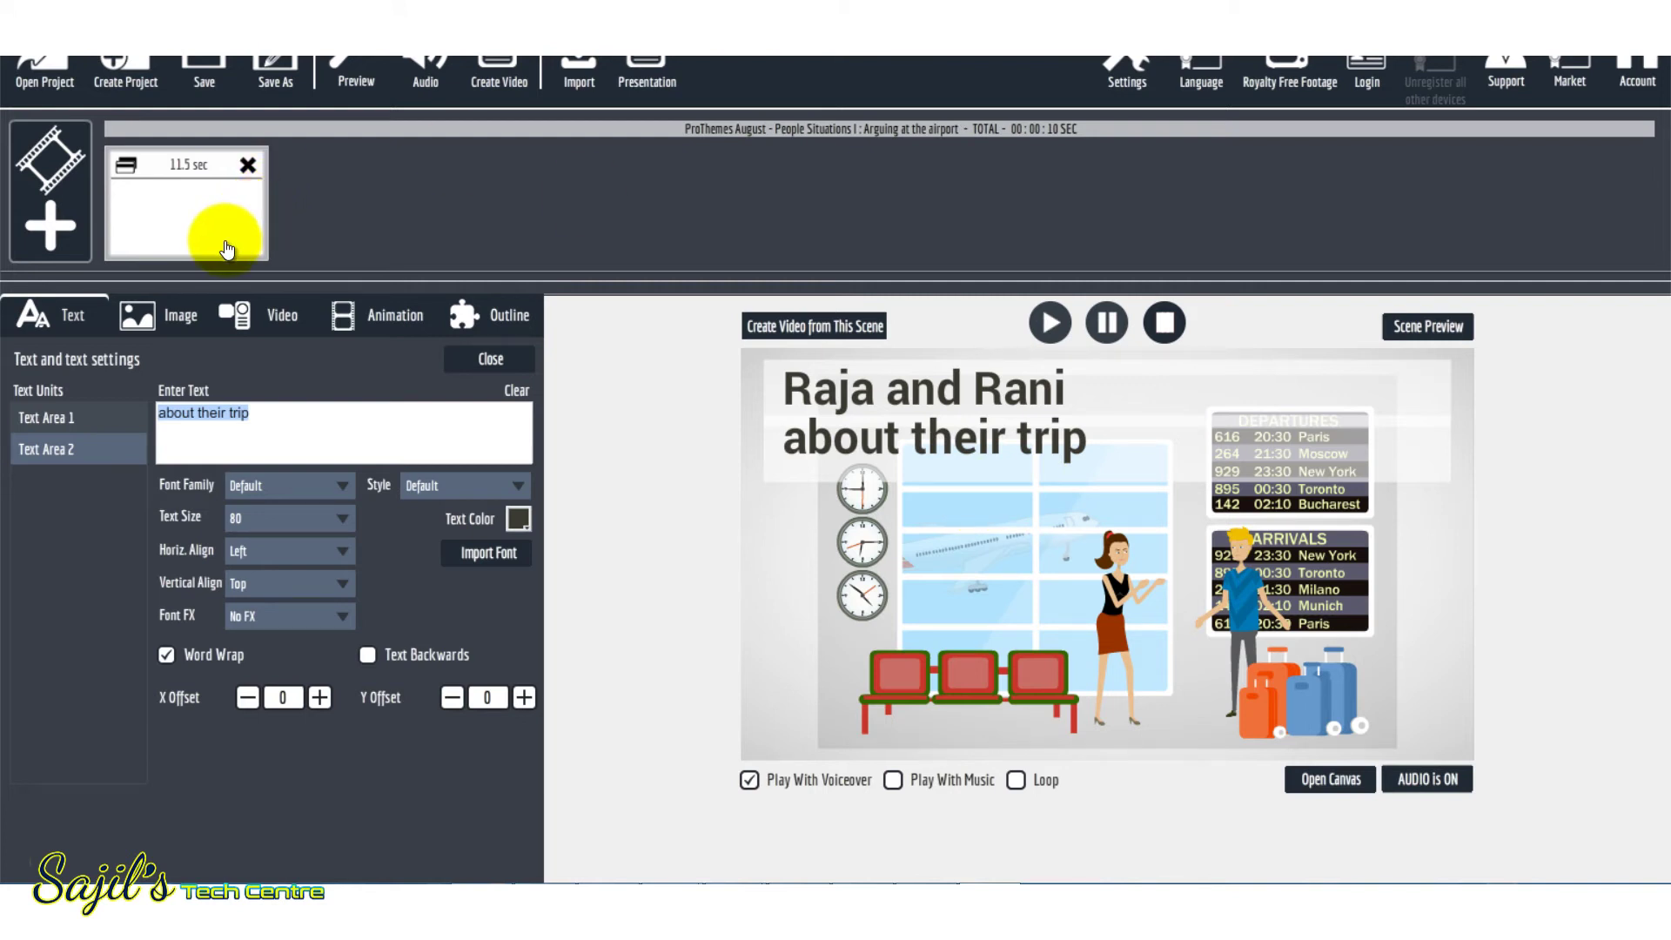
Create a new blank scene and bring up the Explaindio slide library for it
{"action": "left_click", "coordinate": [54, 230]}
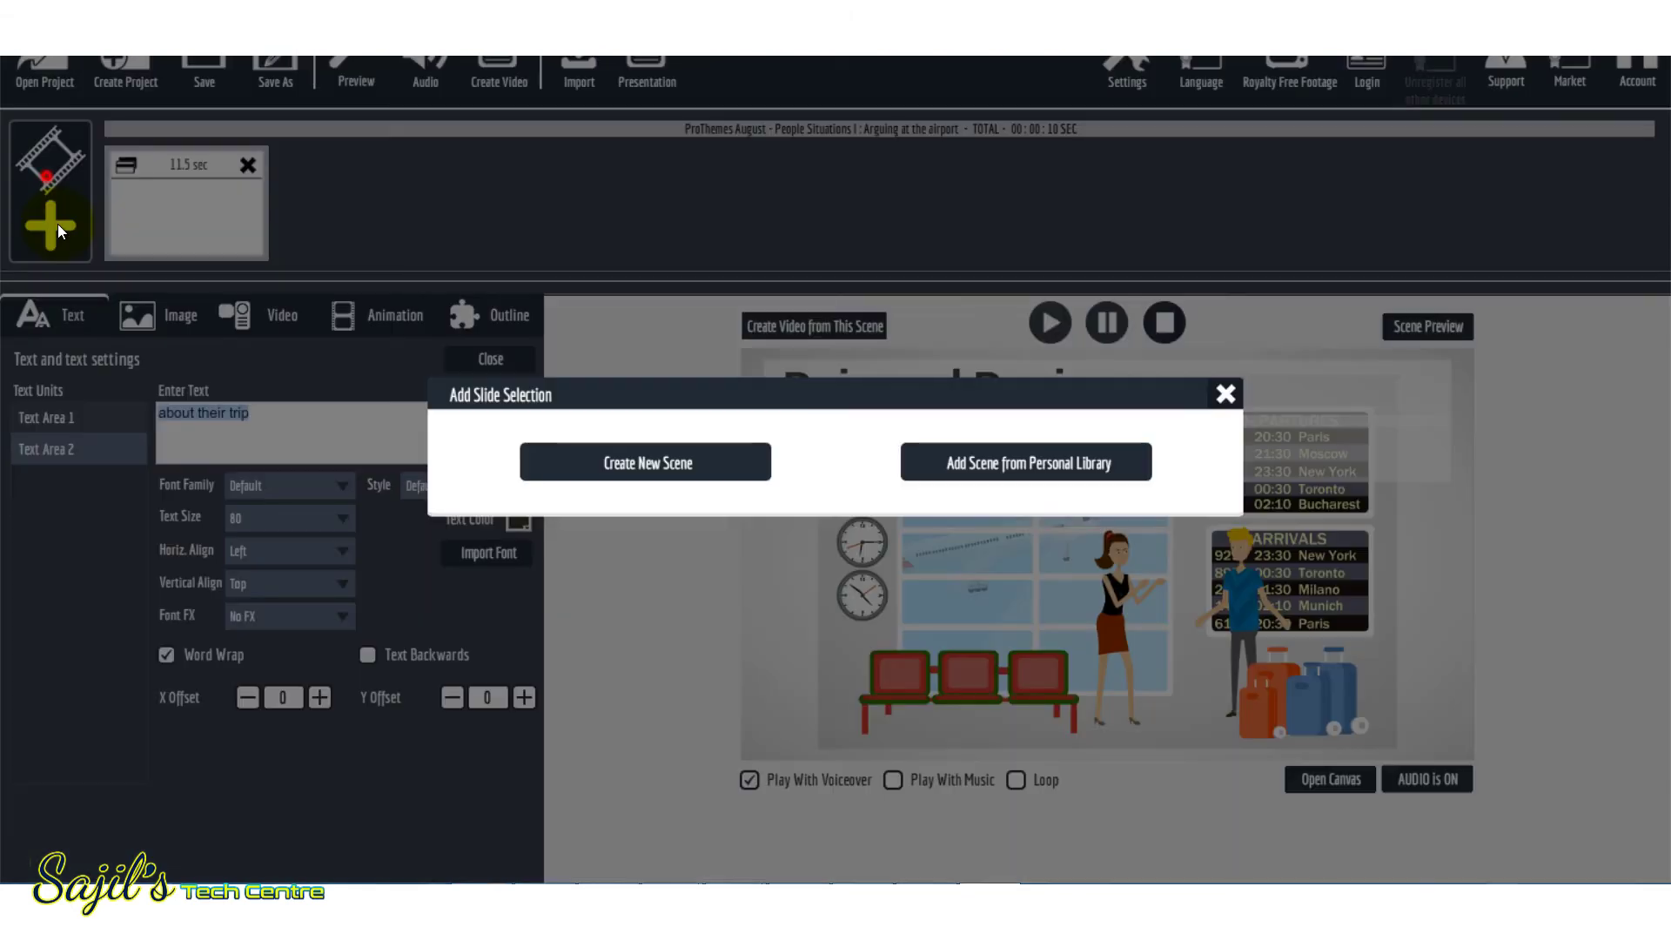
{"action": "left_click", "coordinate": [674, 472]}
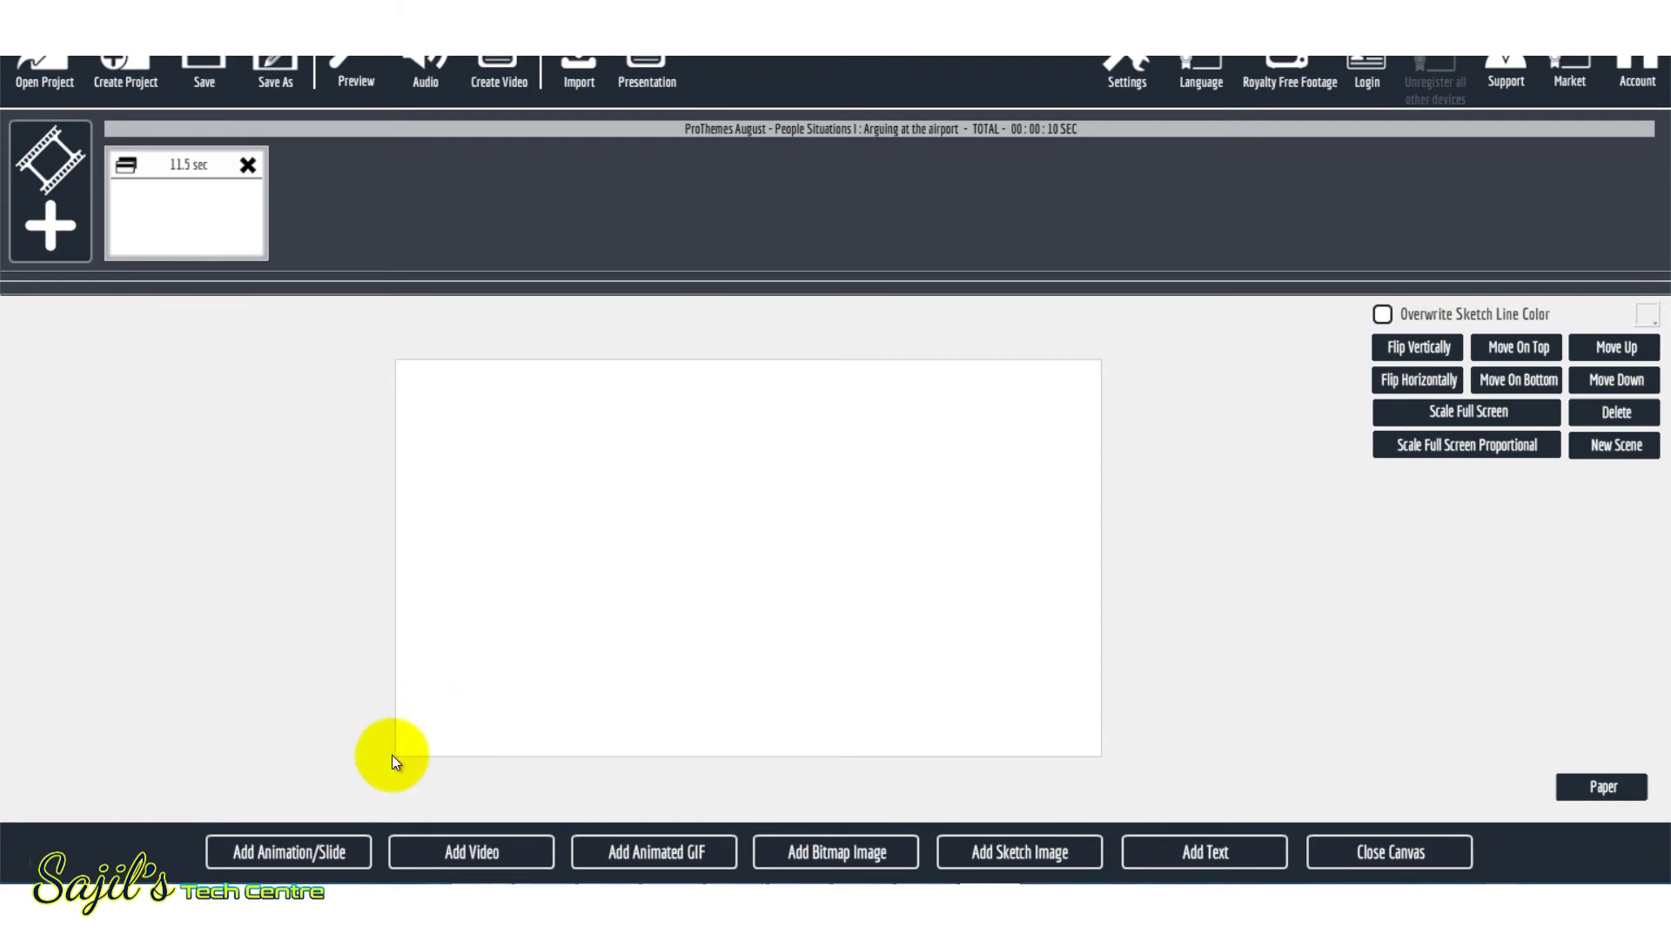
{"action": "left_click", "coordinate": [335, 865]}
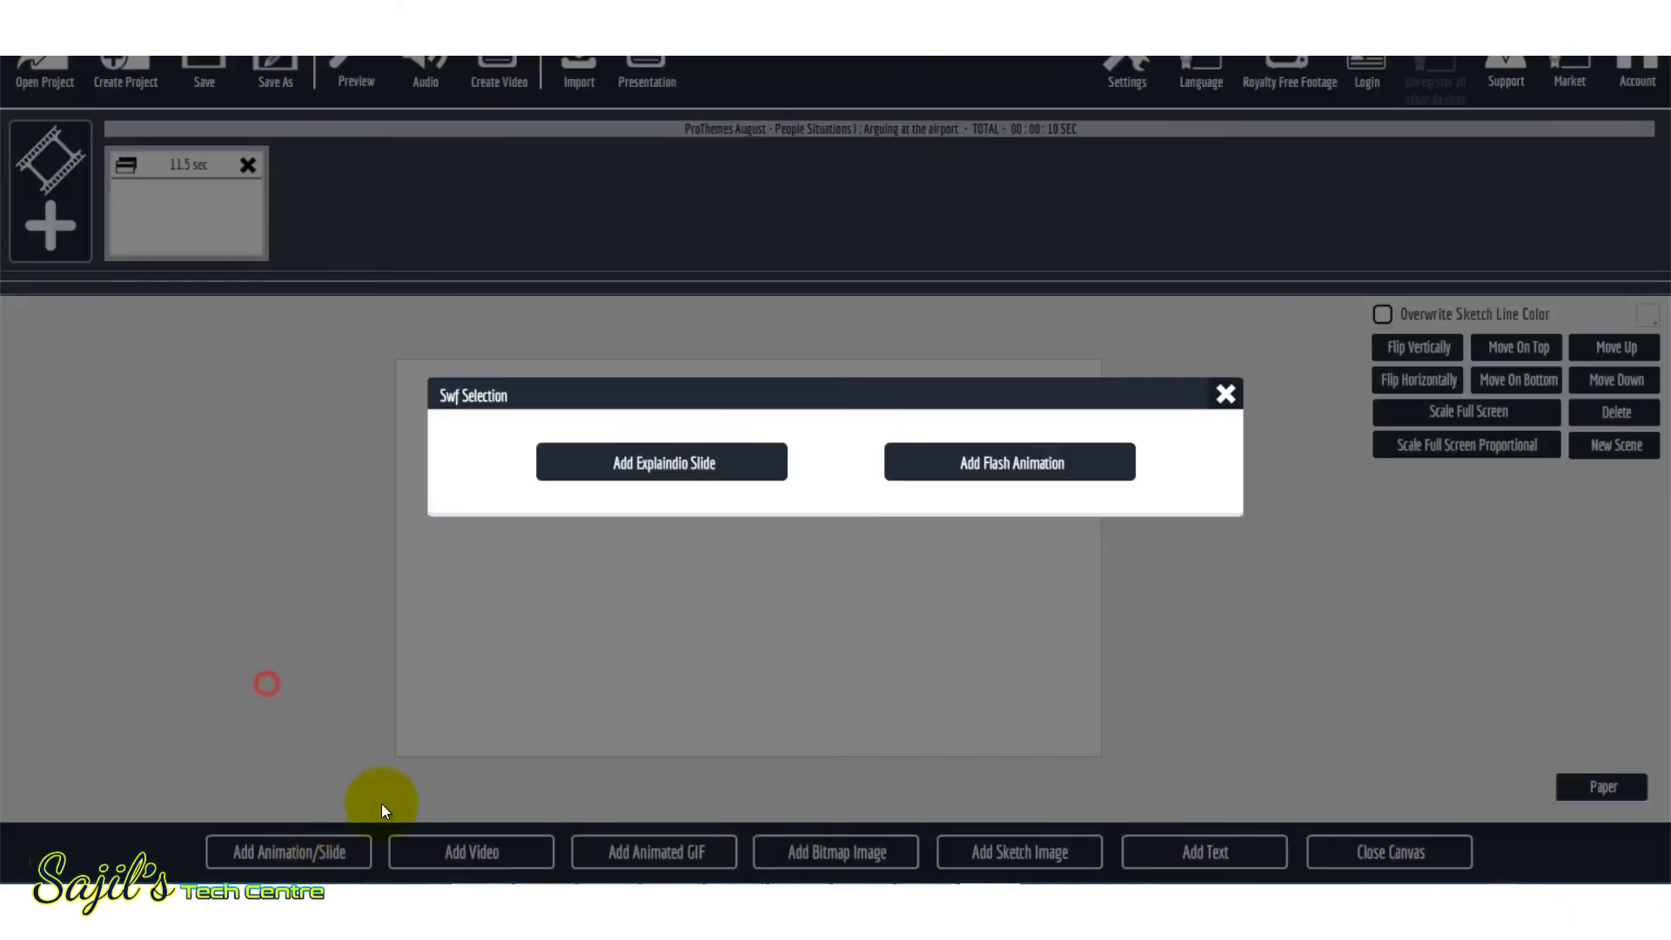
{"action": "left_click", "coordinate": [682, 481]}
Browse the slide packs and pick ProThemes November - Kinetic Graphics slide 3 ('PERFECT FOR')
{"action": "left_click", "coordinate": [635, 441]}
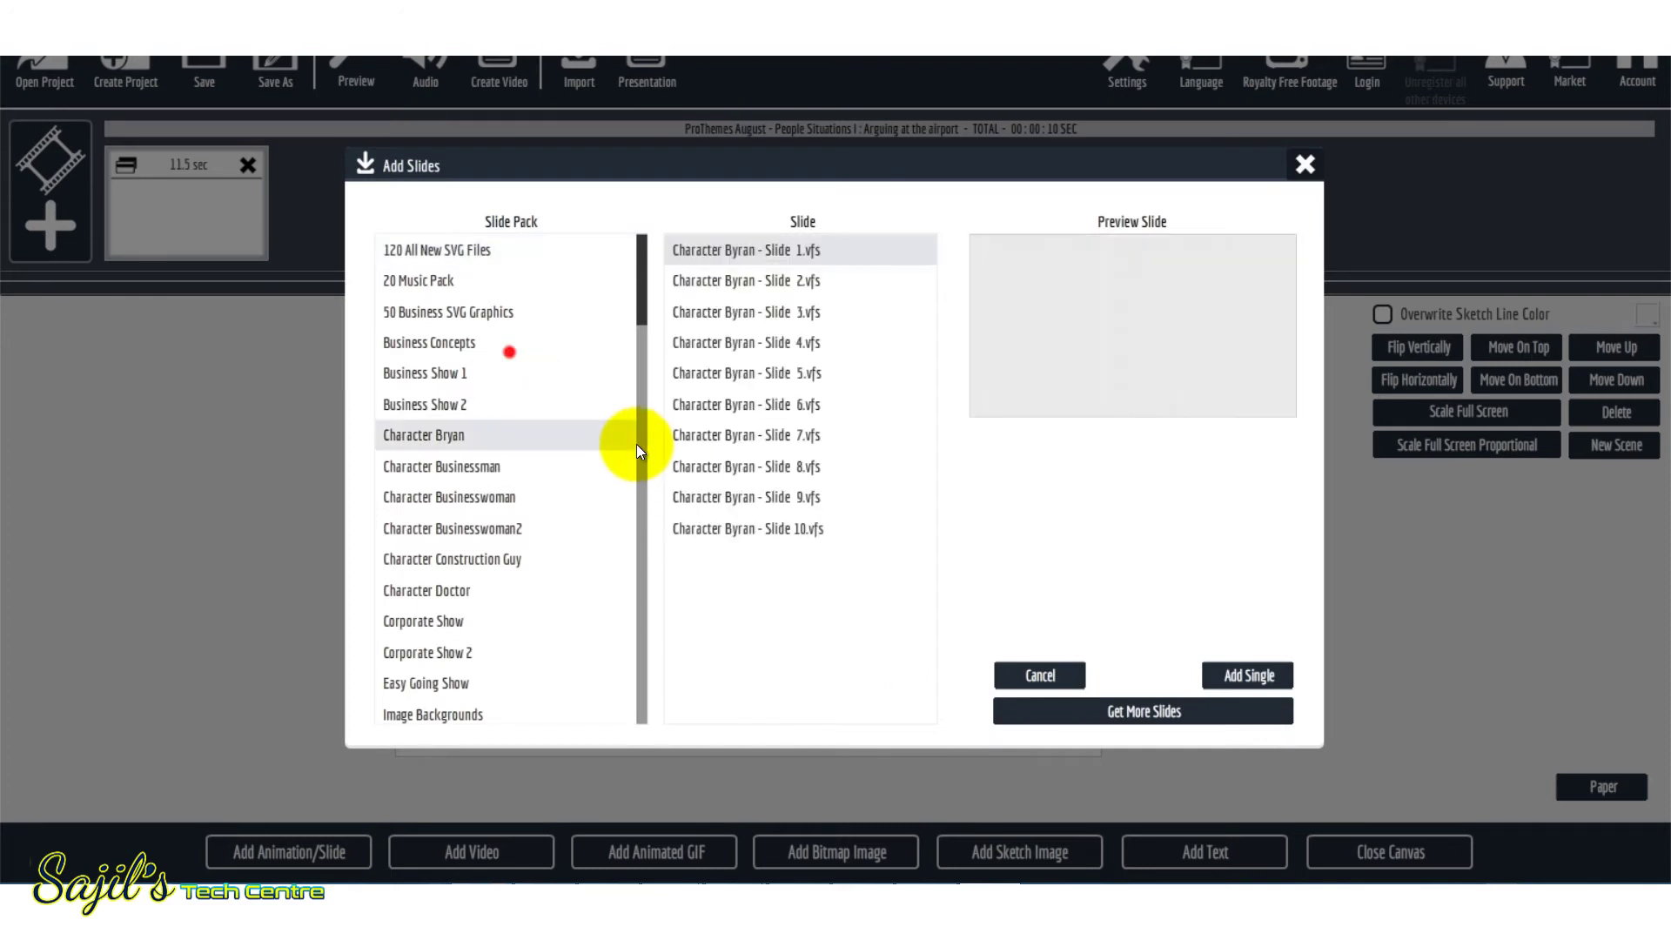
{"action": "left_click_drag", "start_coordinate": [641, 301], "coordinate": [644, 575]}
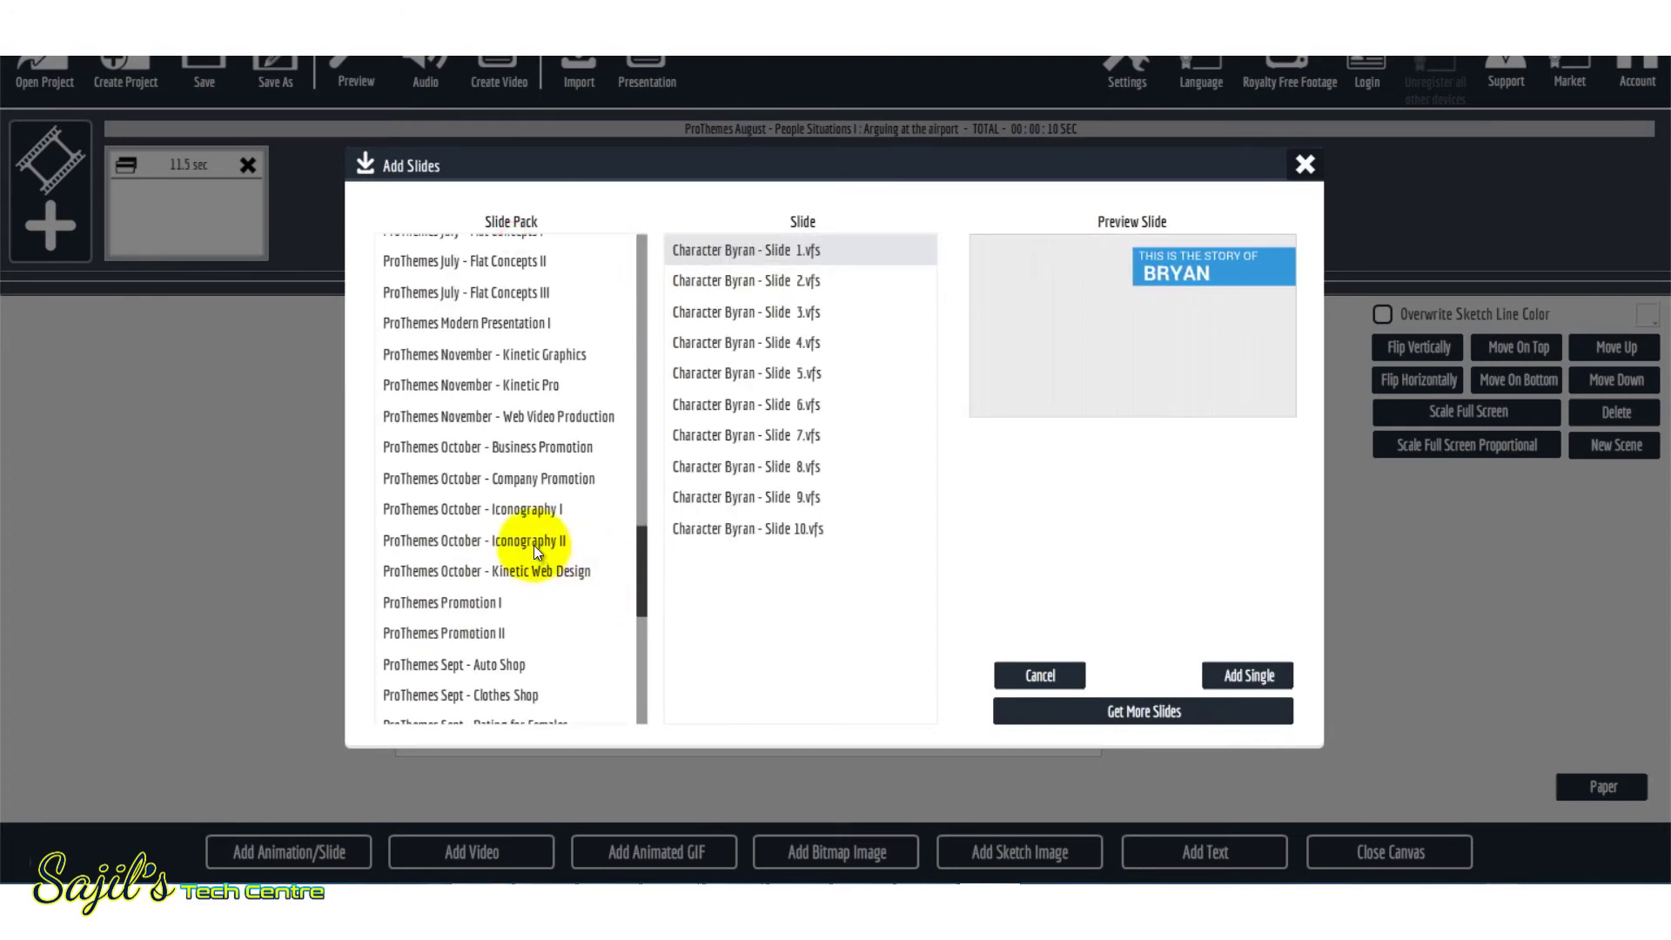
{"action": "left_click", "coordinate": [535, 545]}
{"action": "left_click", "coordinate": [522, 509]}
{"action": "left_click", "coordinate": [457, 664]}
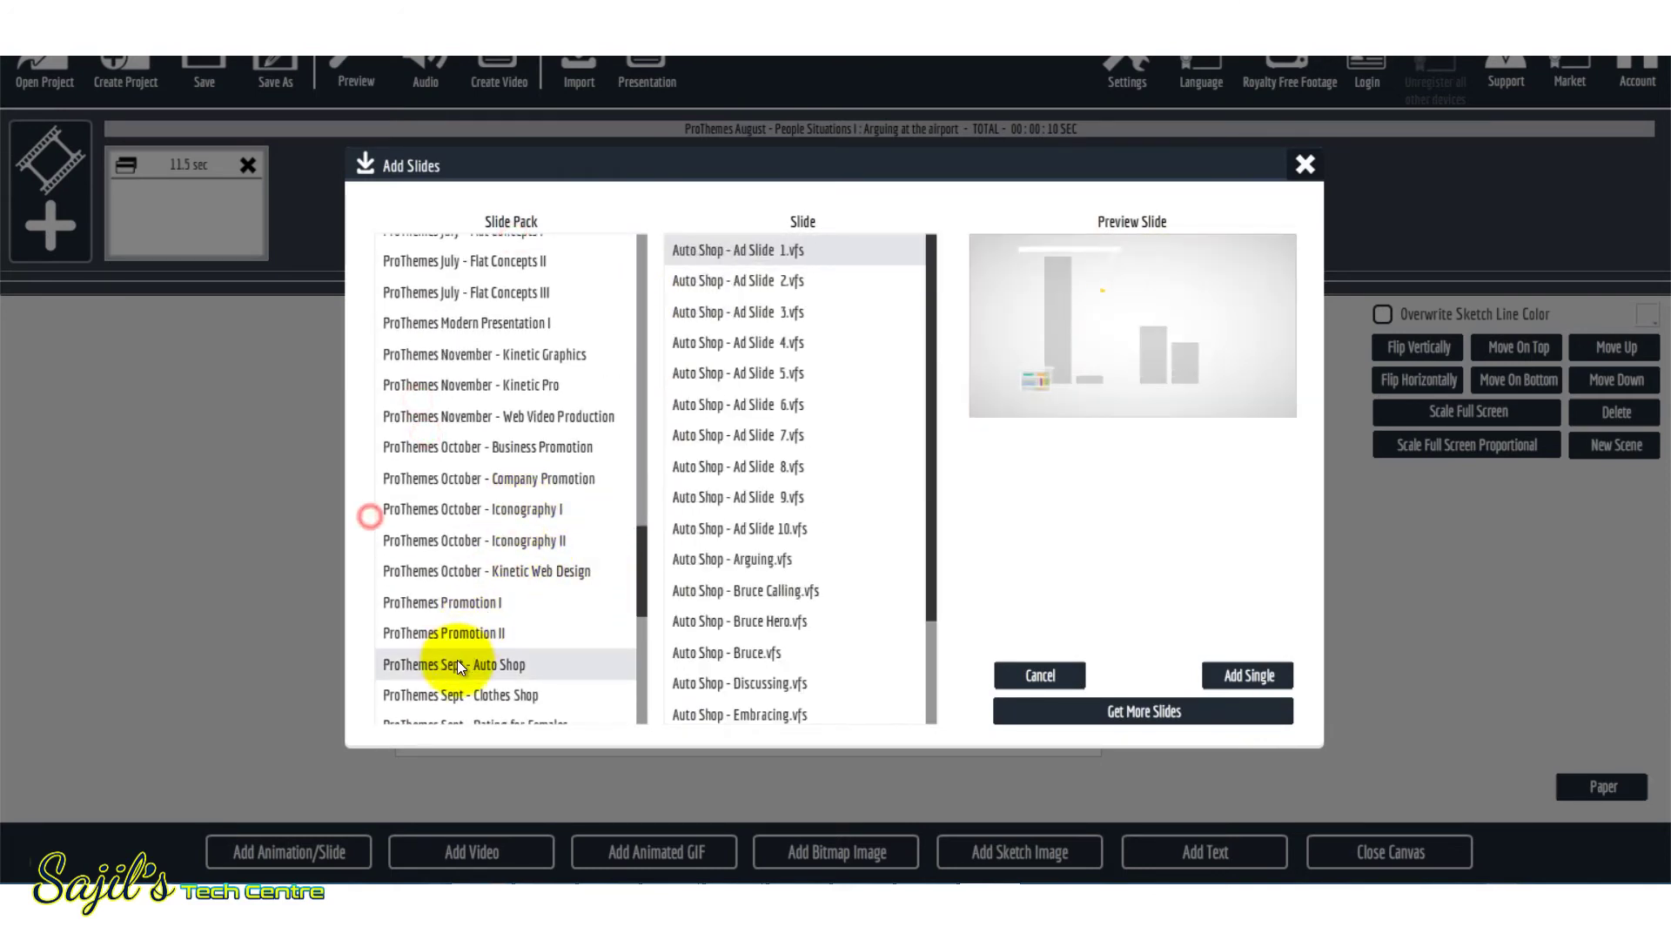
{"action": "left_click", "coordinate": [474, 355]}
{"action": "left_click_drag", "start_coordinate": [644, 557], "coordinate": [650, 543]}
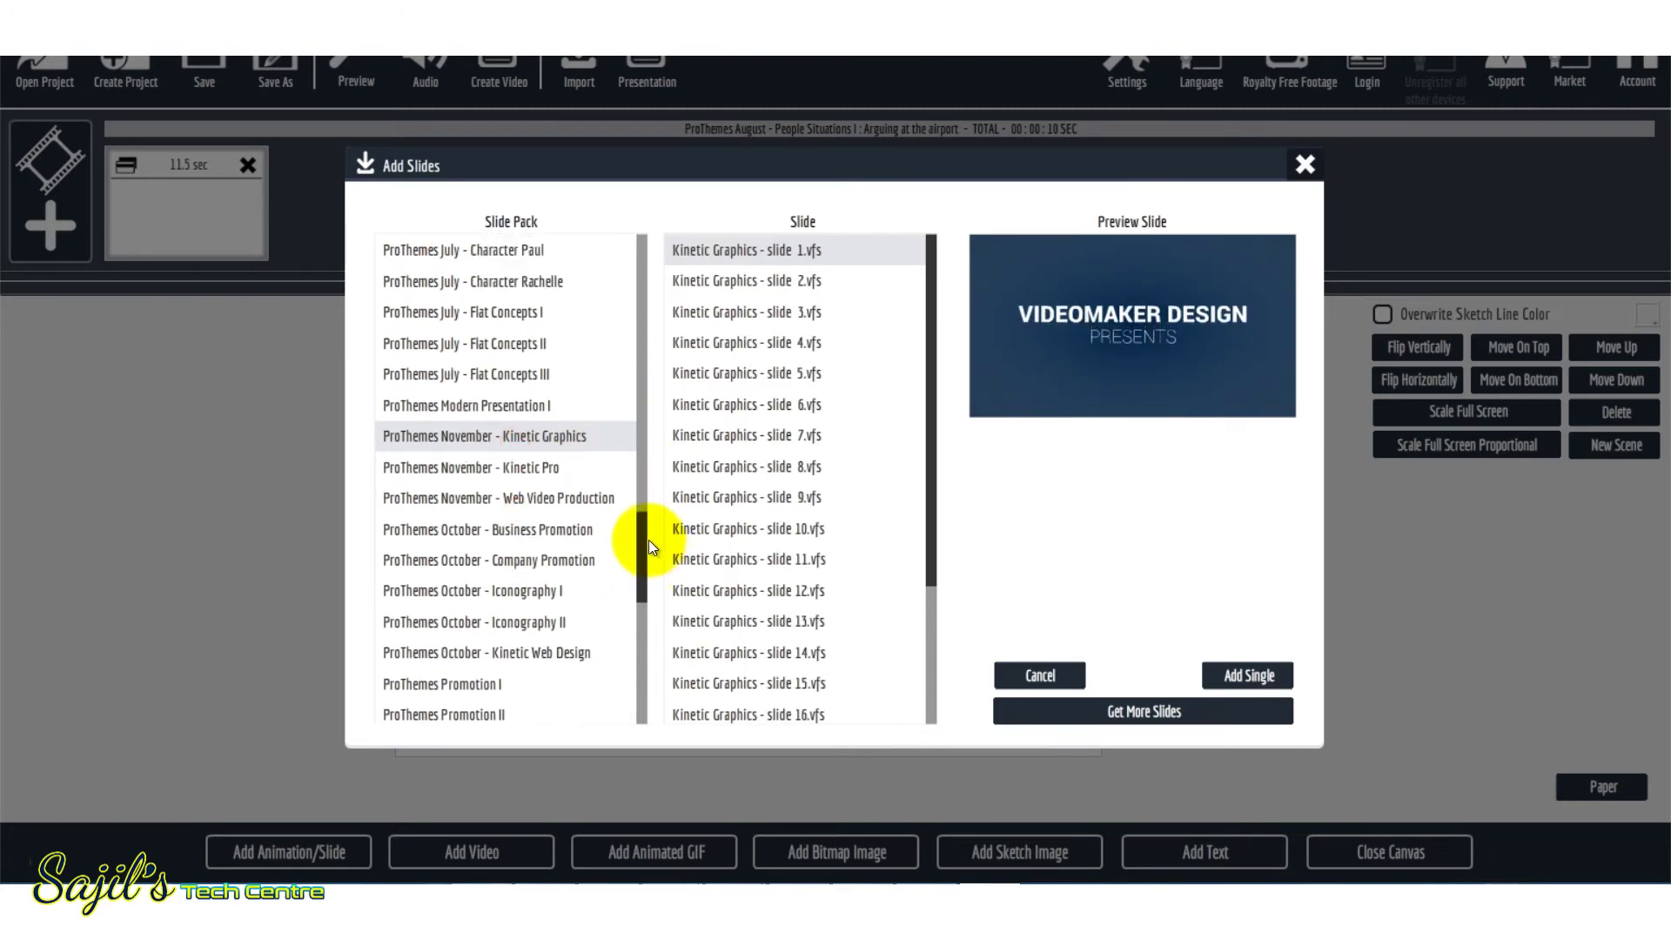
{"action": "left_click", "coordinate": [809, 282]}
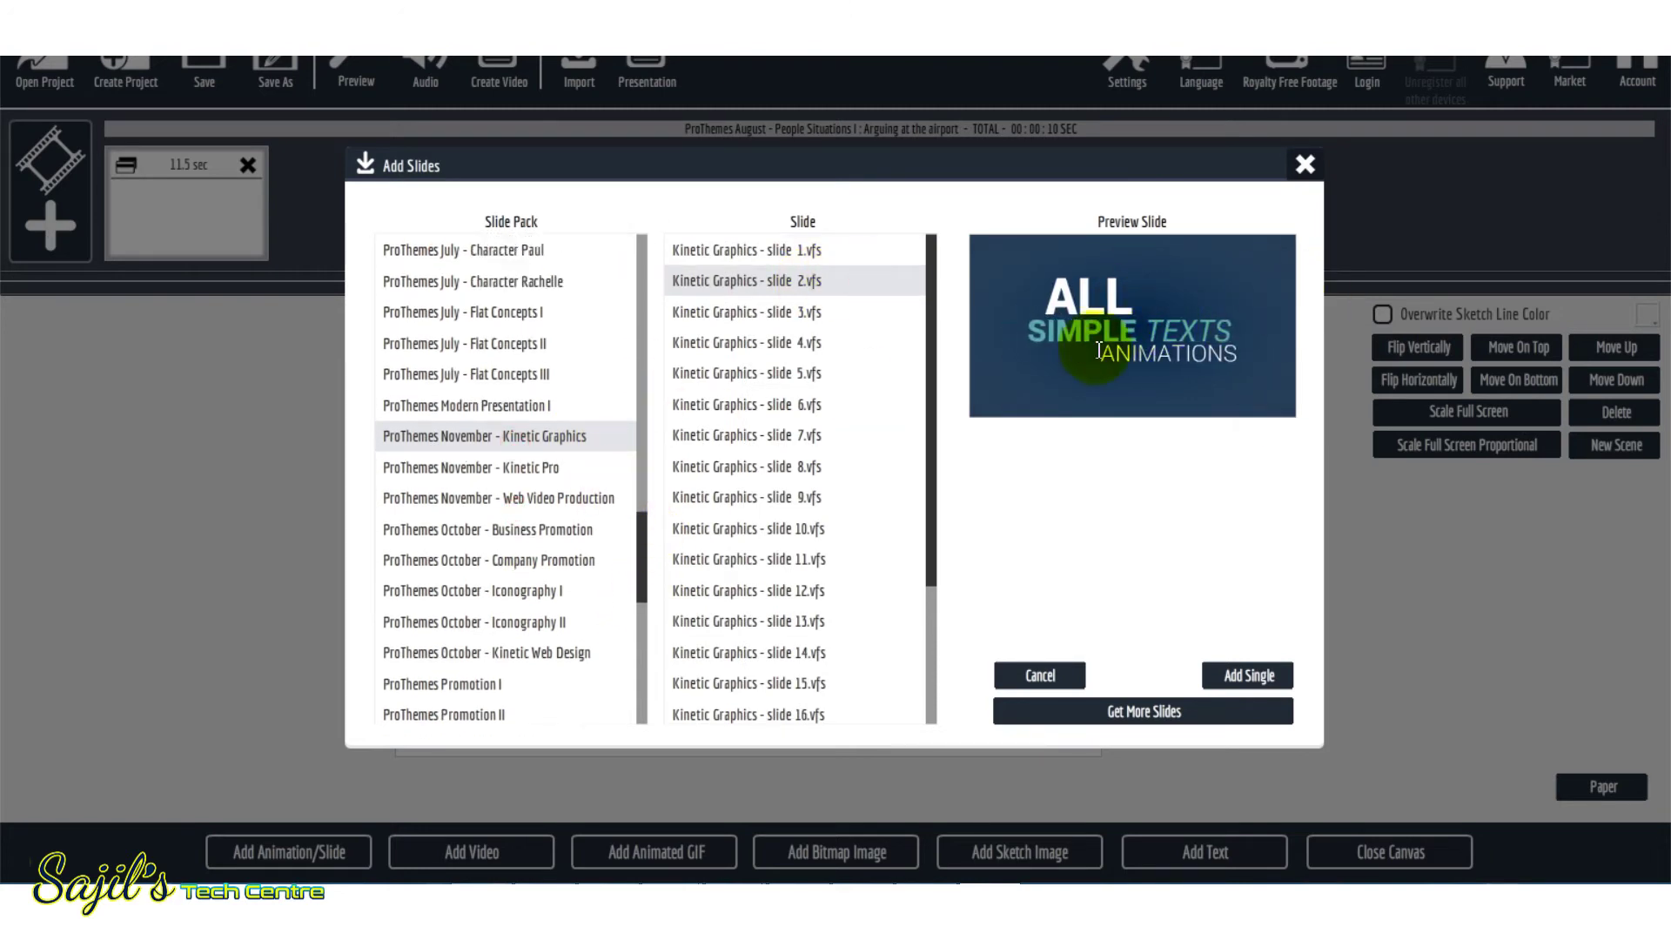
{"action": "left_click", "coordinate": [786, 304]}
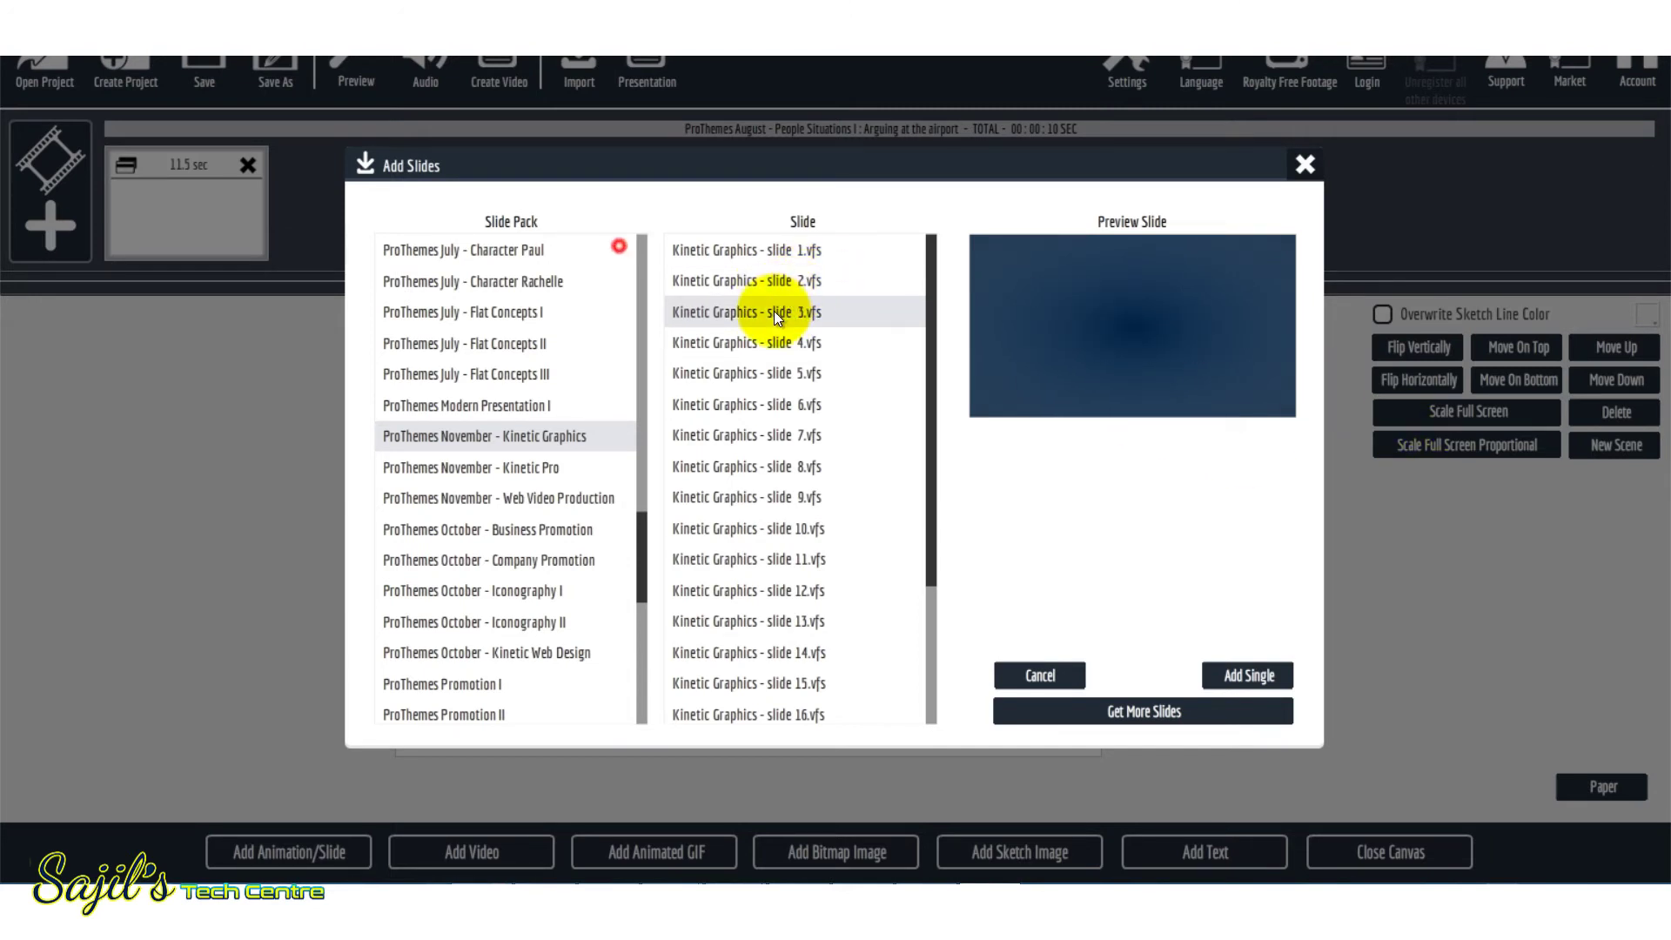
Add Kinetic Graphics slide 3 to the canvas and play the new 6.5-second scene
{"action": "left_click", "coordinate": [1250, 676]}
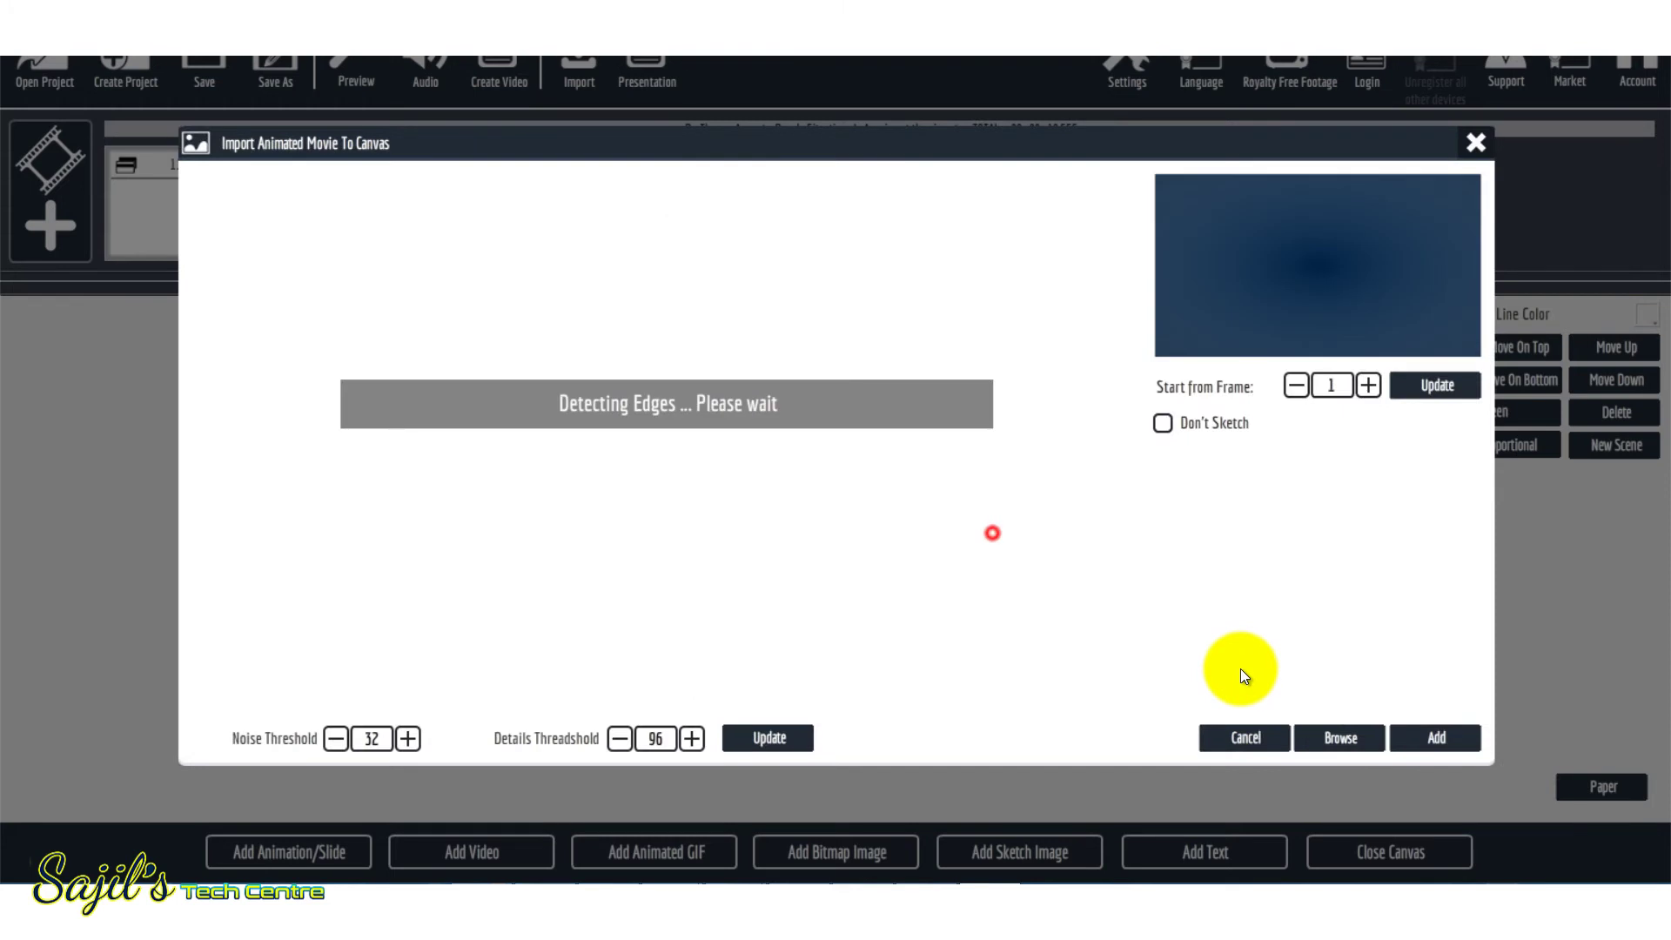
{"action": "left_click", "coordinate": [1440, 738]}
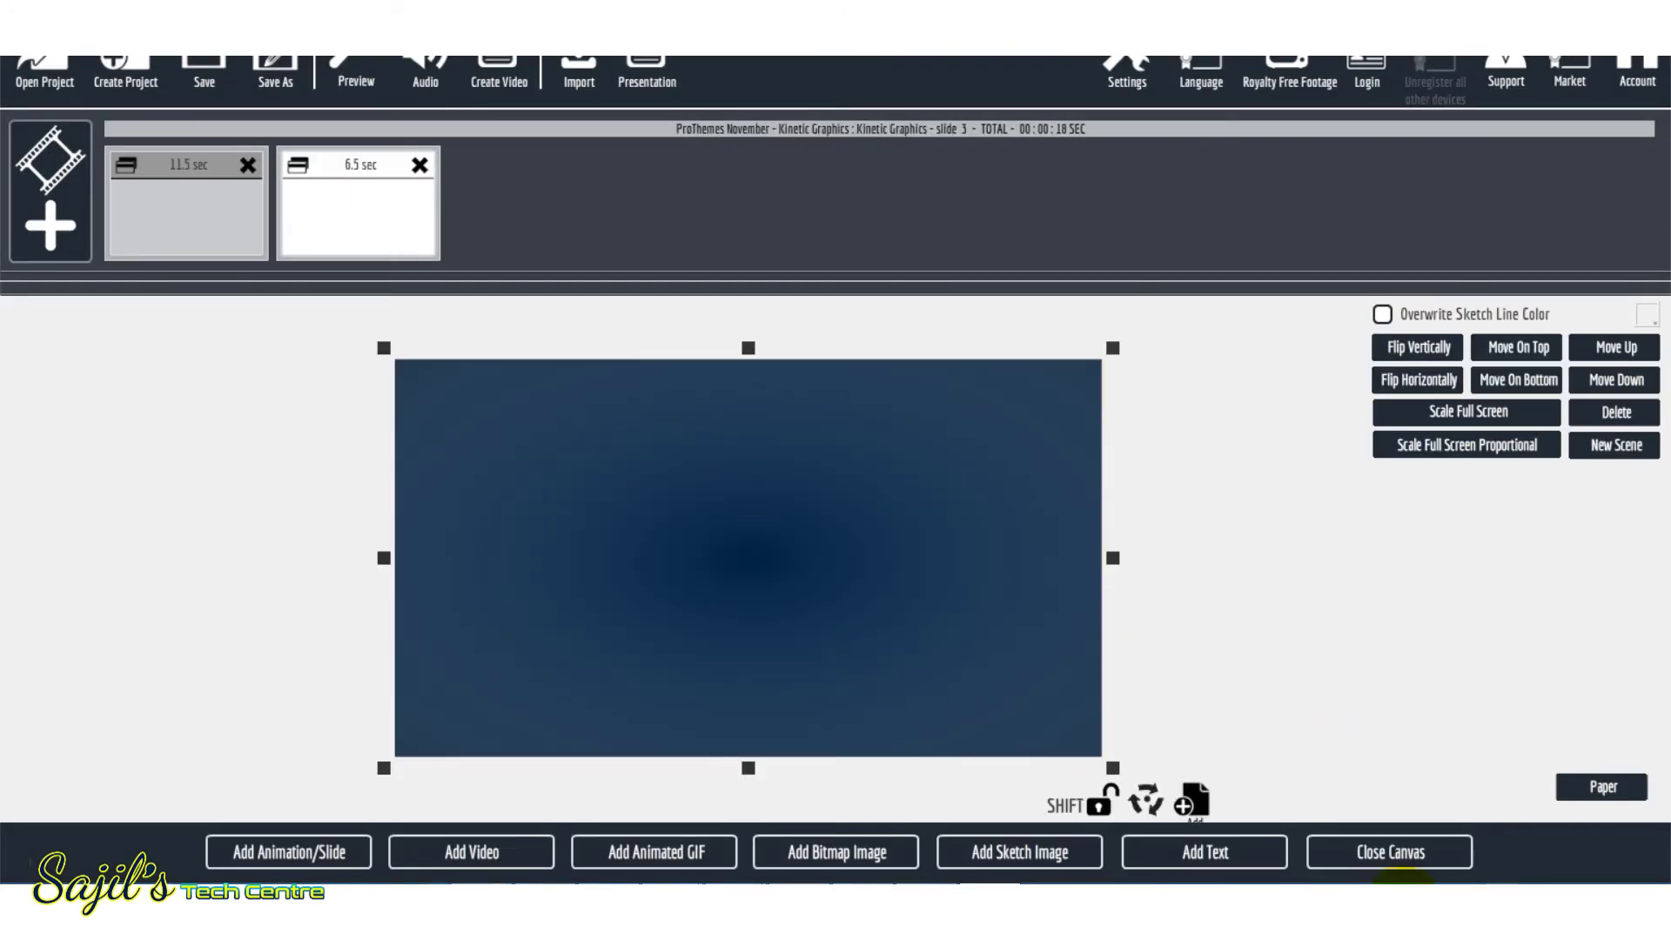
{"action": "left_click", "coordinate": [1376, 855]}
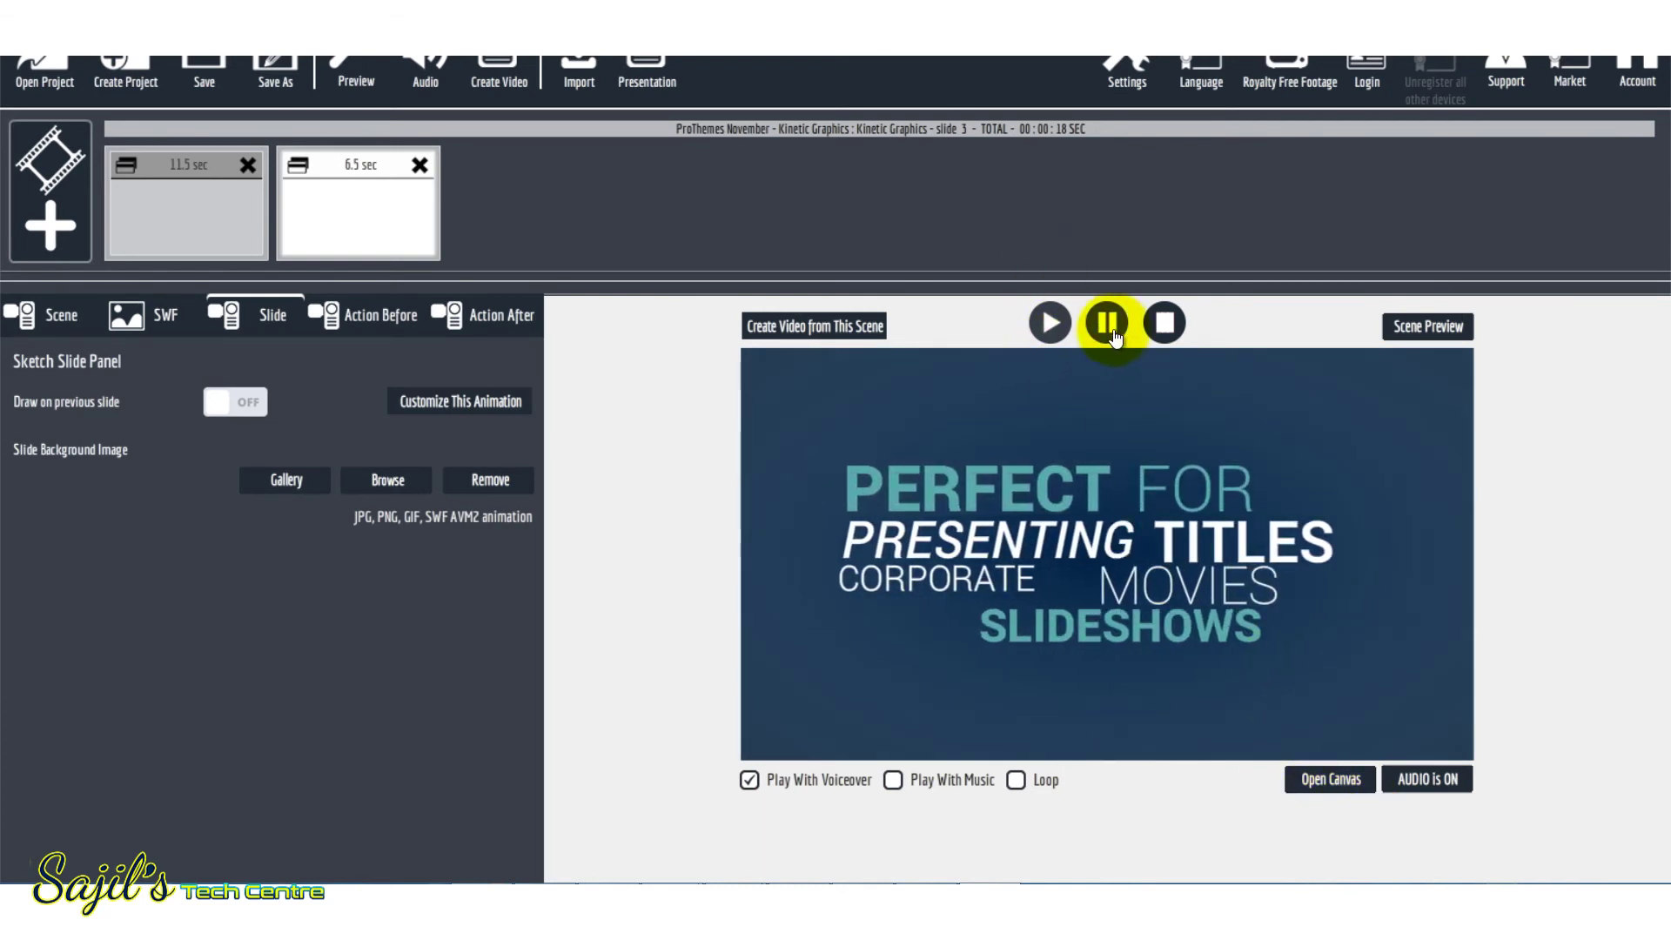
{"action": "left_click", "coordinate": [1050, 323]}
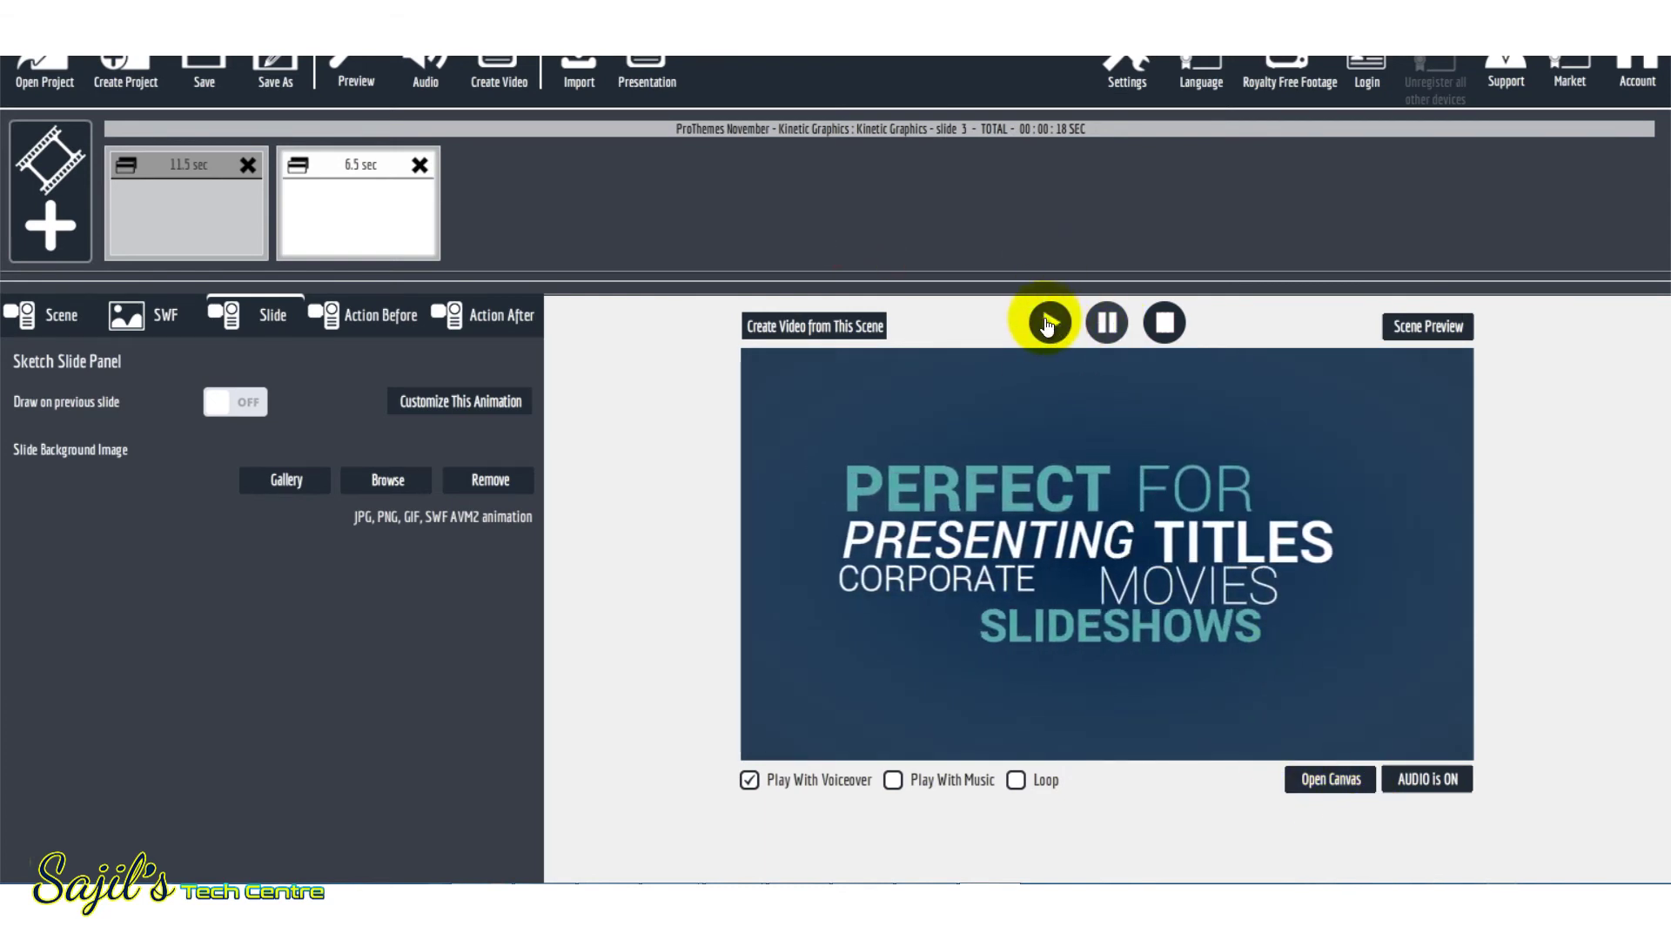
Set the title scene's Show Action to Nothing, preview the 8.2 sec result, and return to Slide settings
{"action": "left_click", "coordinate": [353, 319]}
{"action": "left_click", "coordinate": [168, 402]}
{"action": "left_click", "coordinate": [158, 416]}
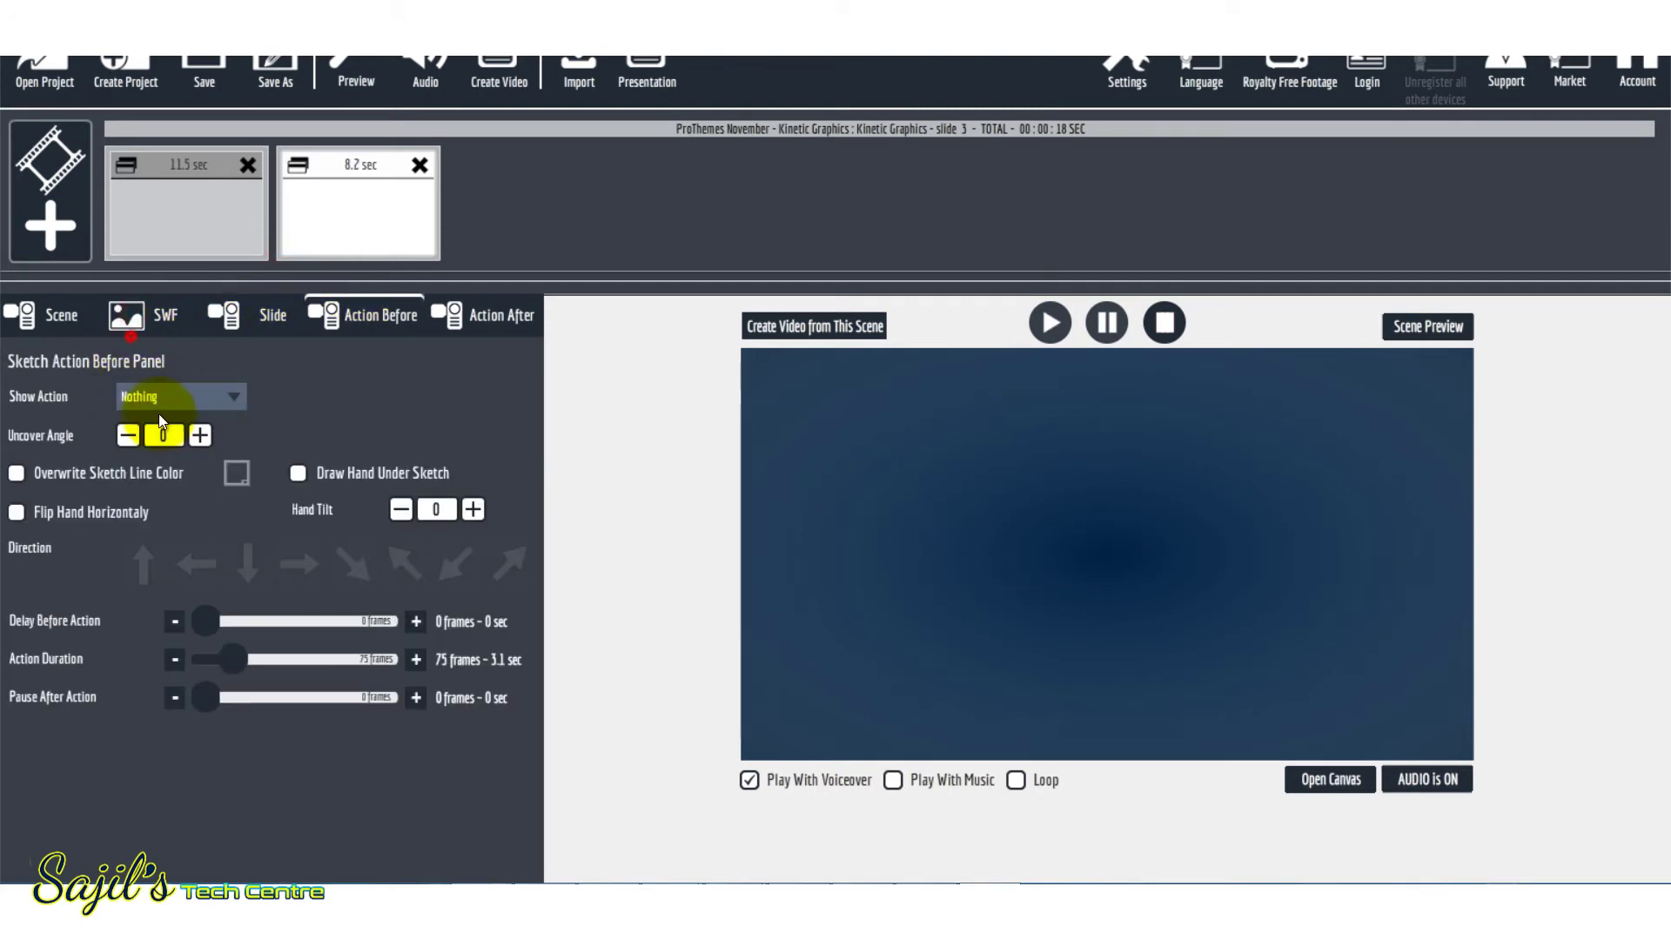
{"action": "left_click", "coordinate": [1045, 324]}
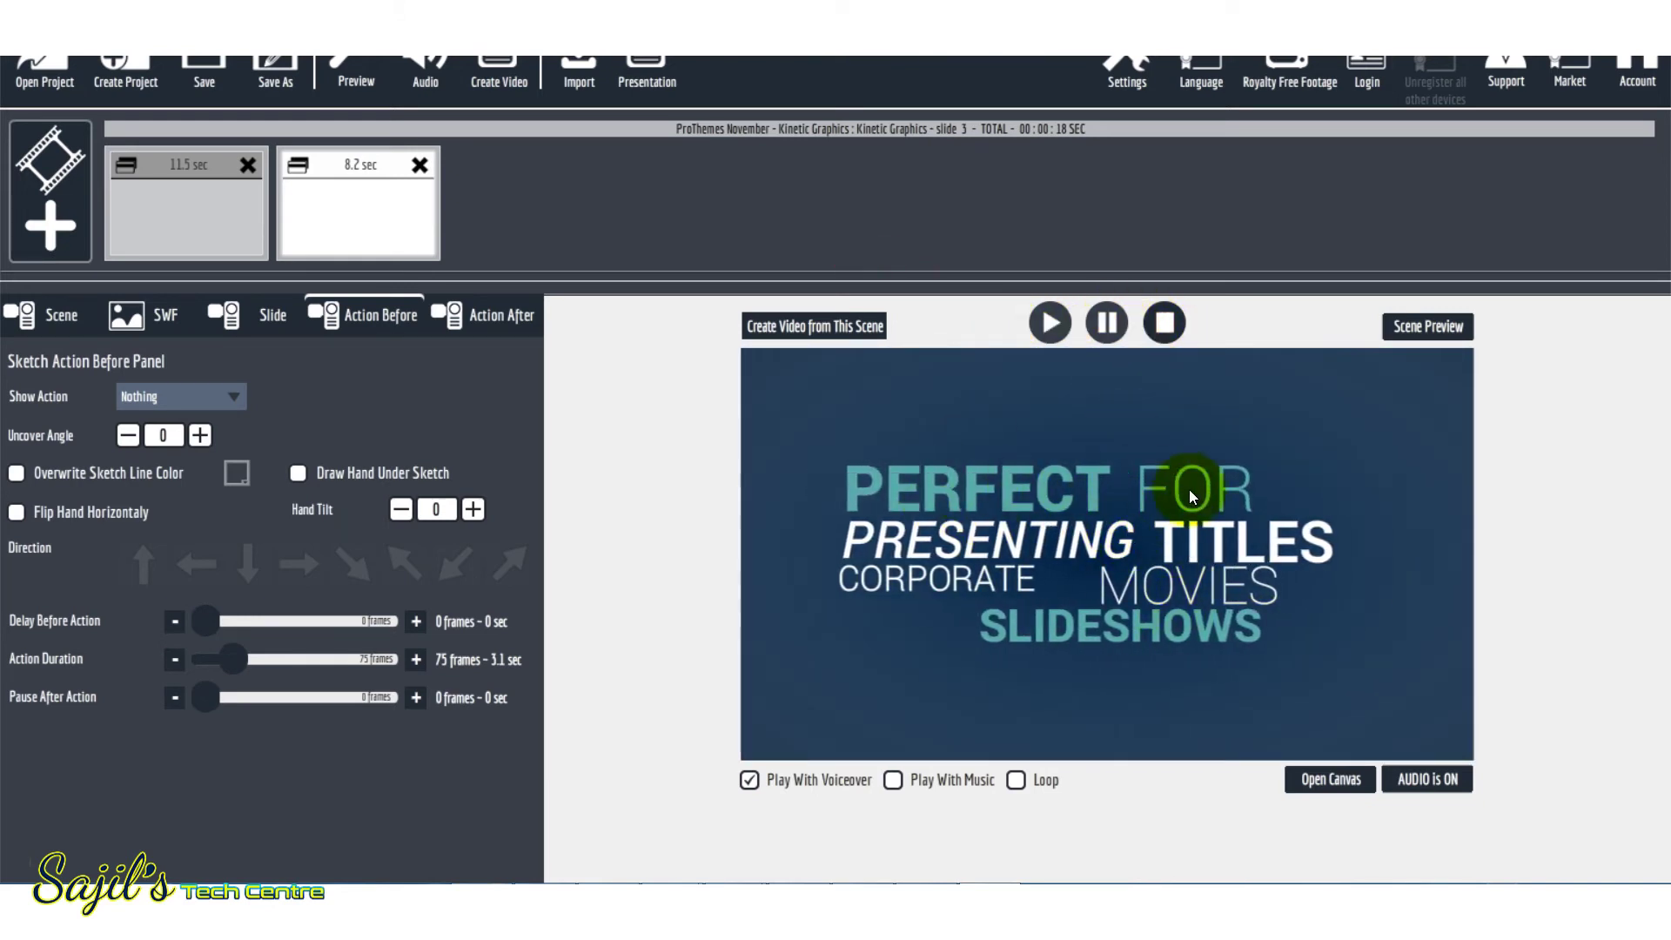
{"action": "left_click", "coordinate": [257, 324]}
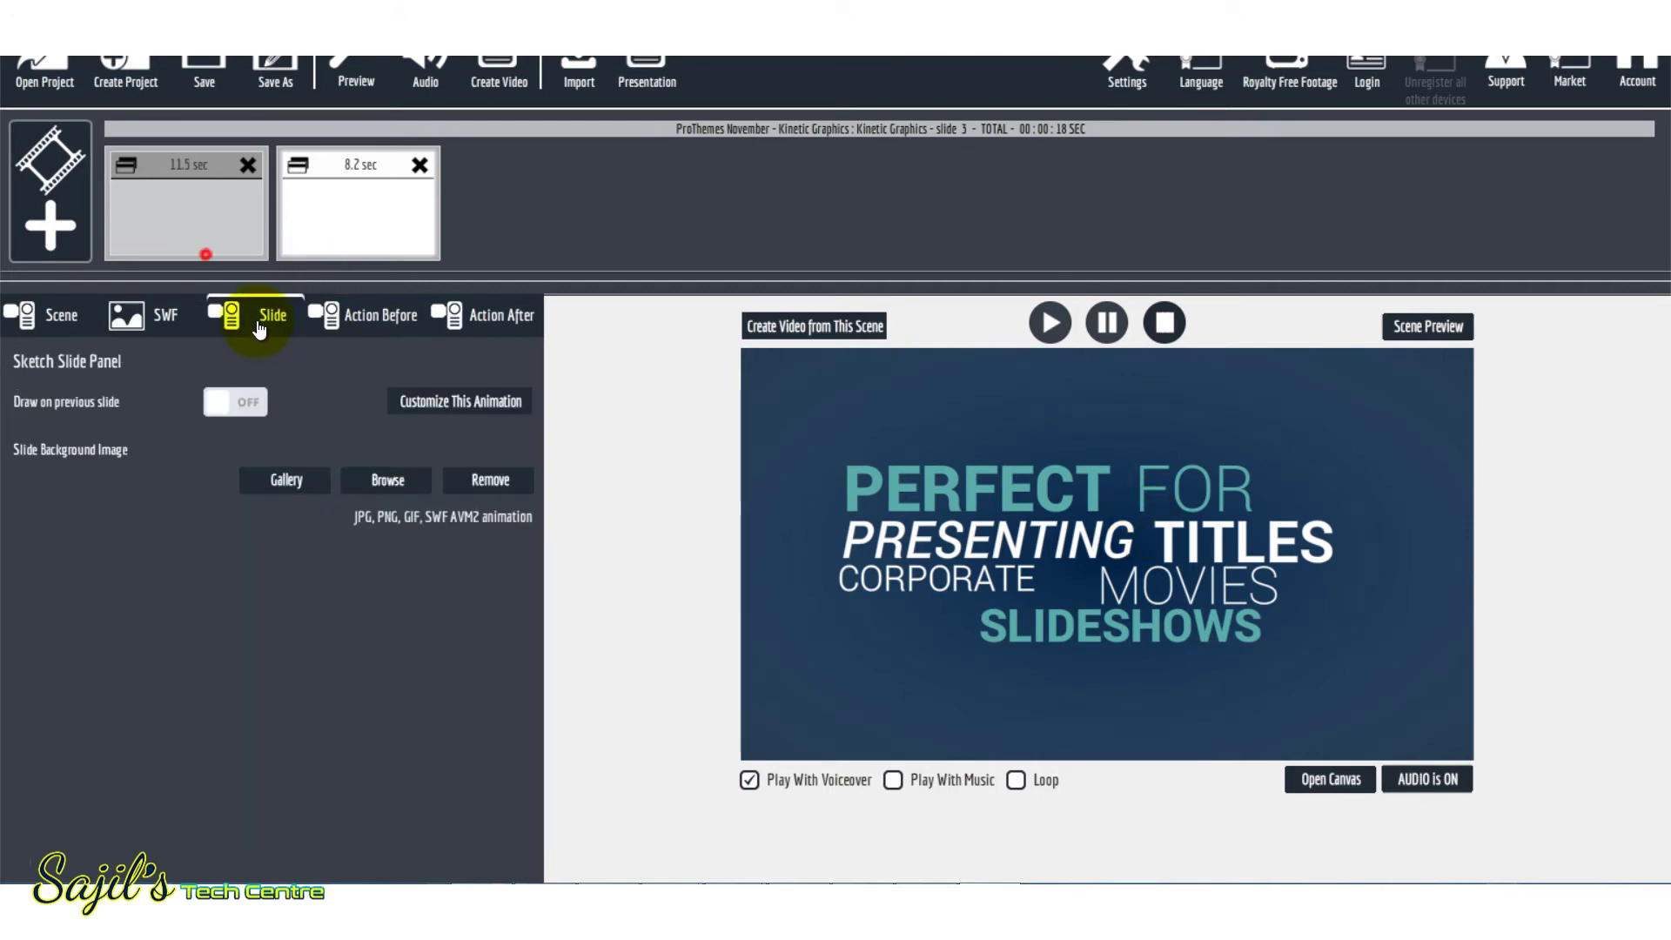
Replace PERFECT with SECRET in Text Area 1, then check Text Areas 2 (FOR) and 3 (PRESENTING)
{"action": "left_click", "coordinate": [452, 402]}
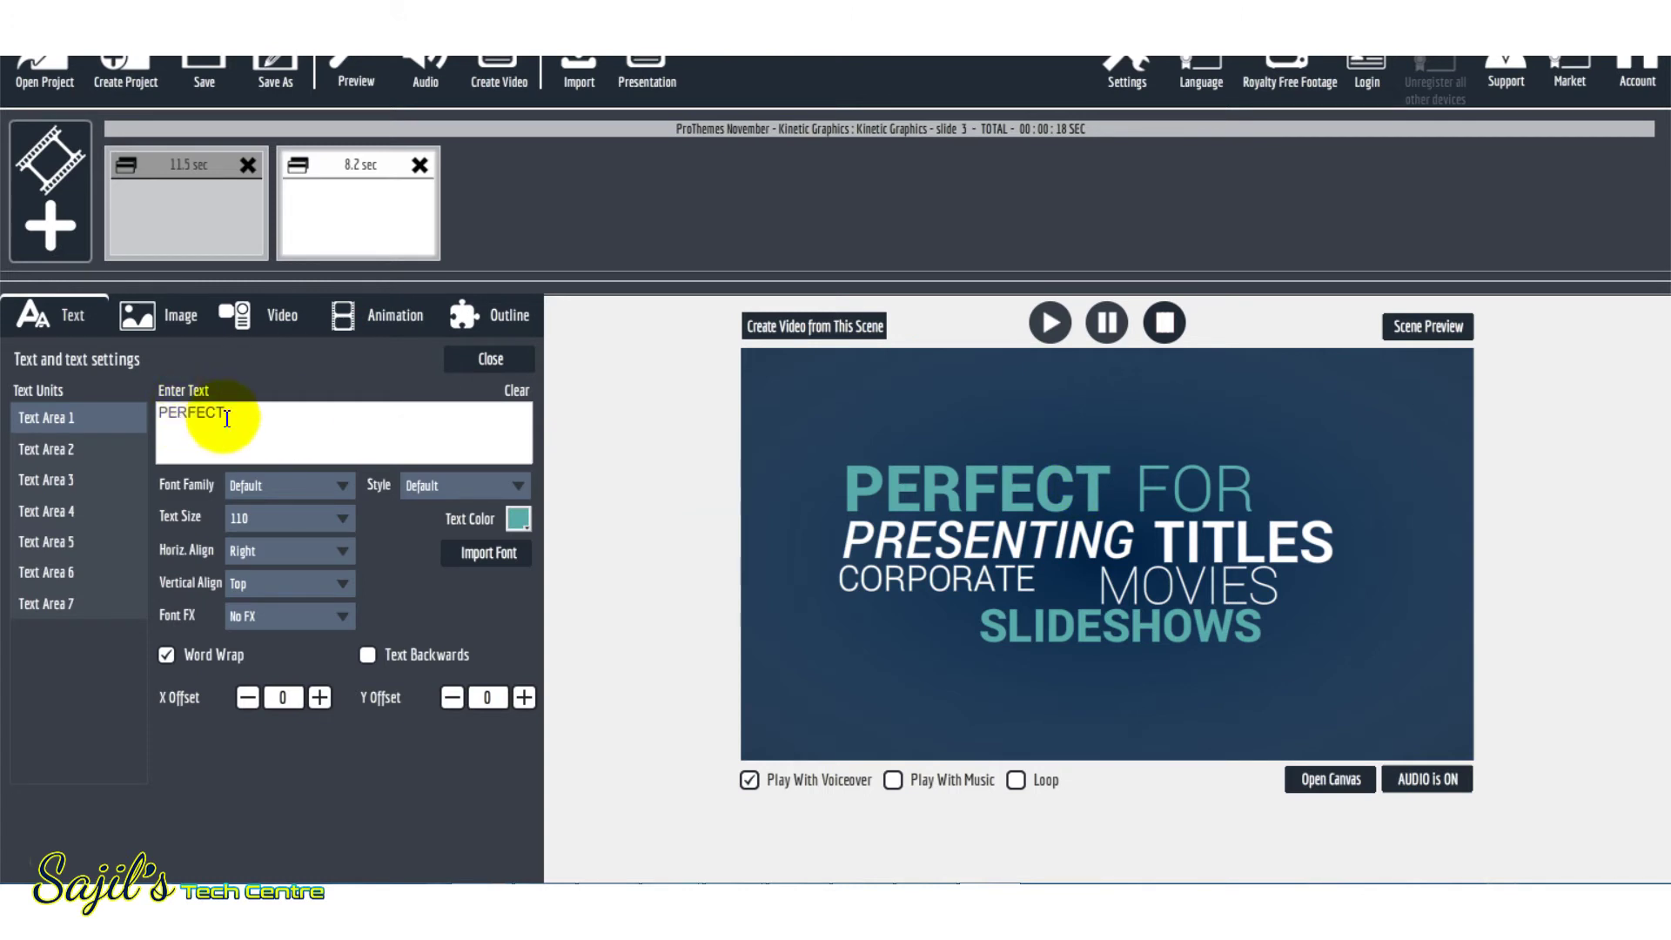
{"action": "left_click_drag", "start_coordinate": [266, 418], "coordinate": [104, 410]}
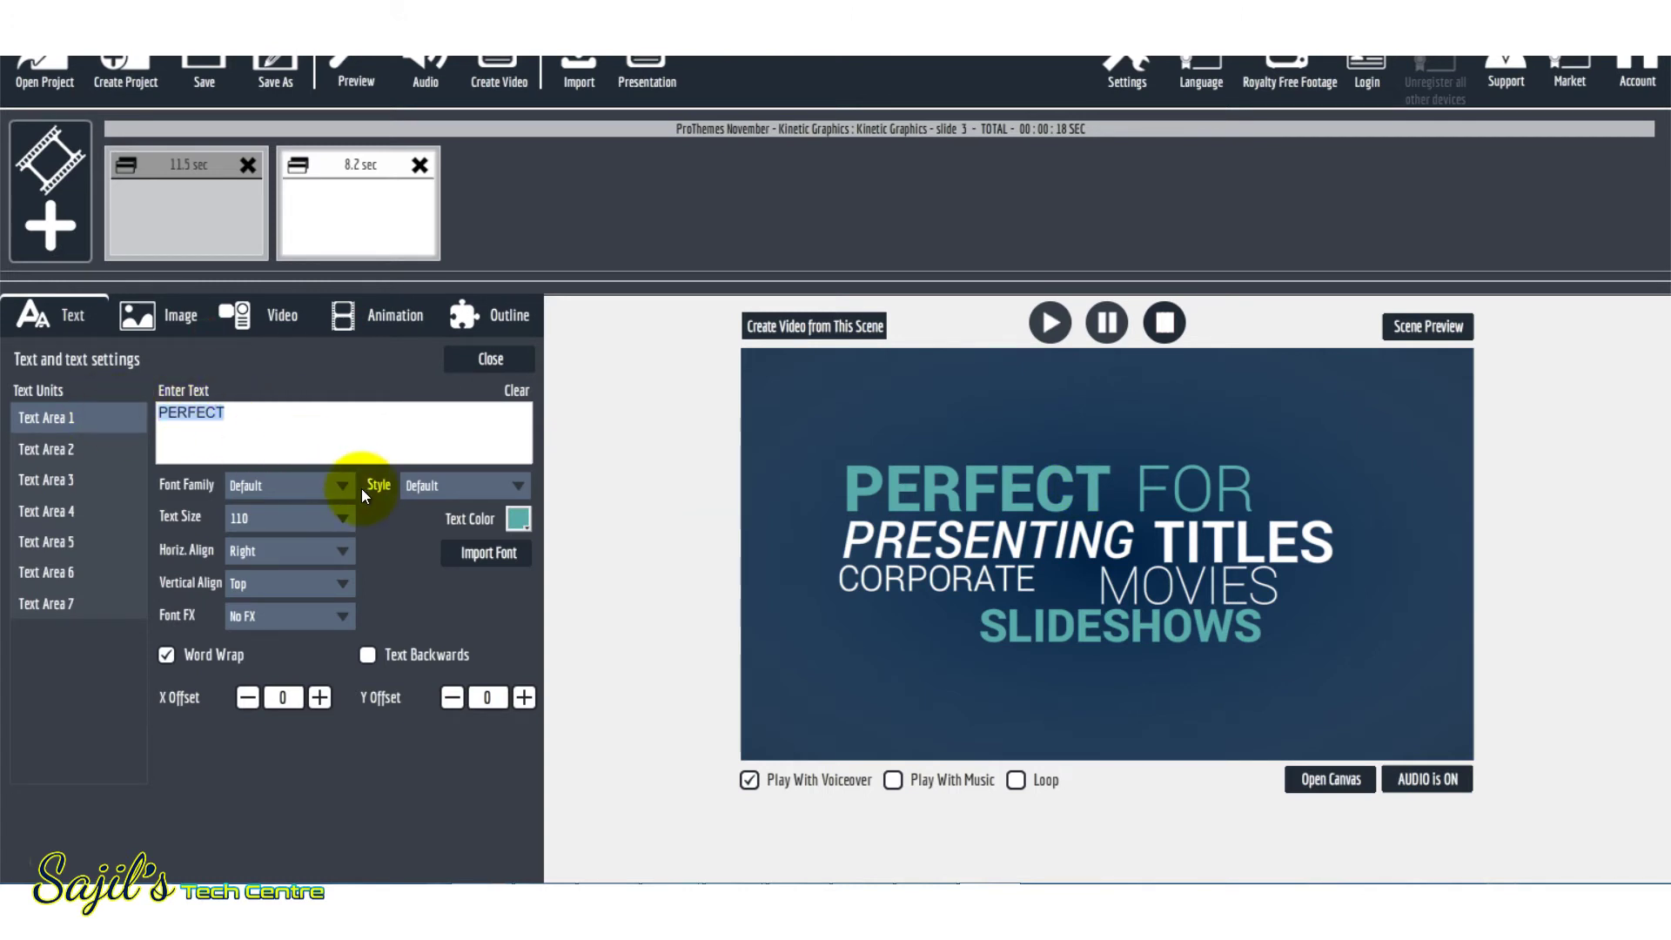
{"action": "type", "text": "se"}
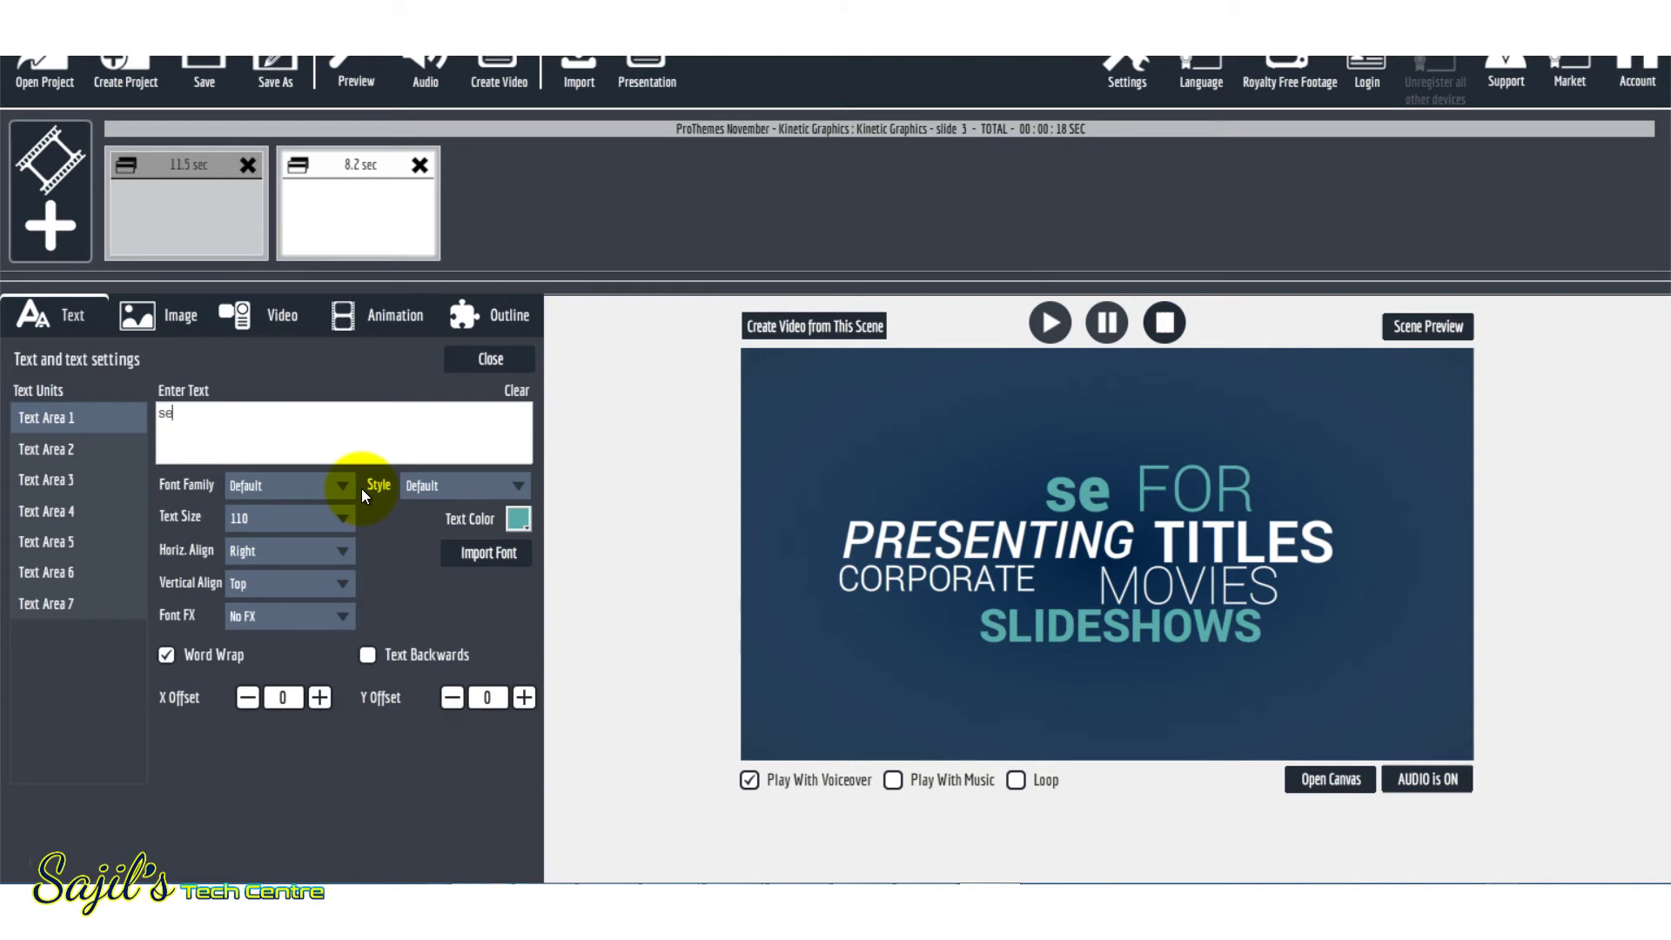
{"action": "key", "text": "BackSpace"}
{"action": "key", "text": "BackSpace"}
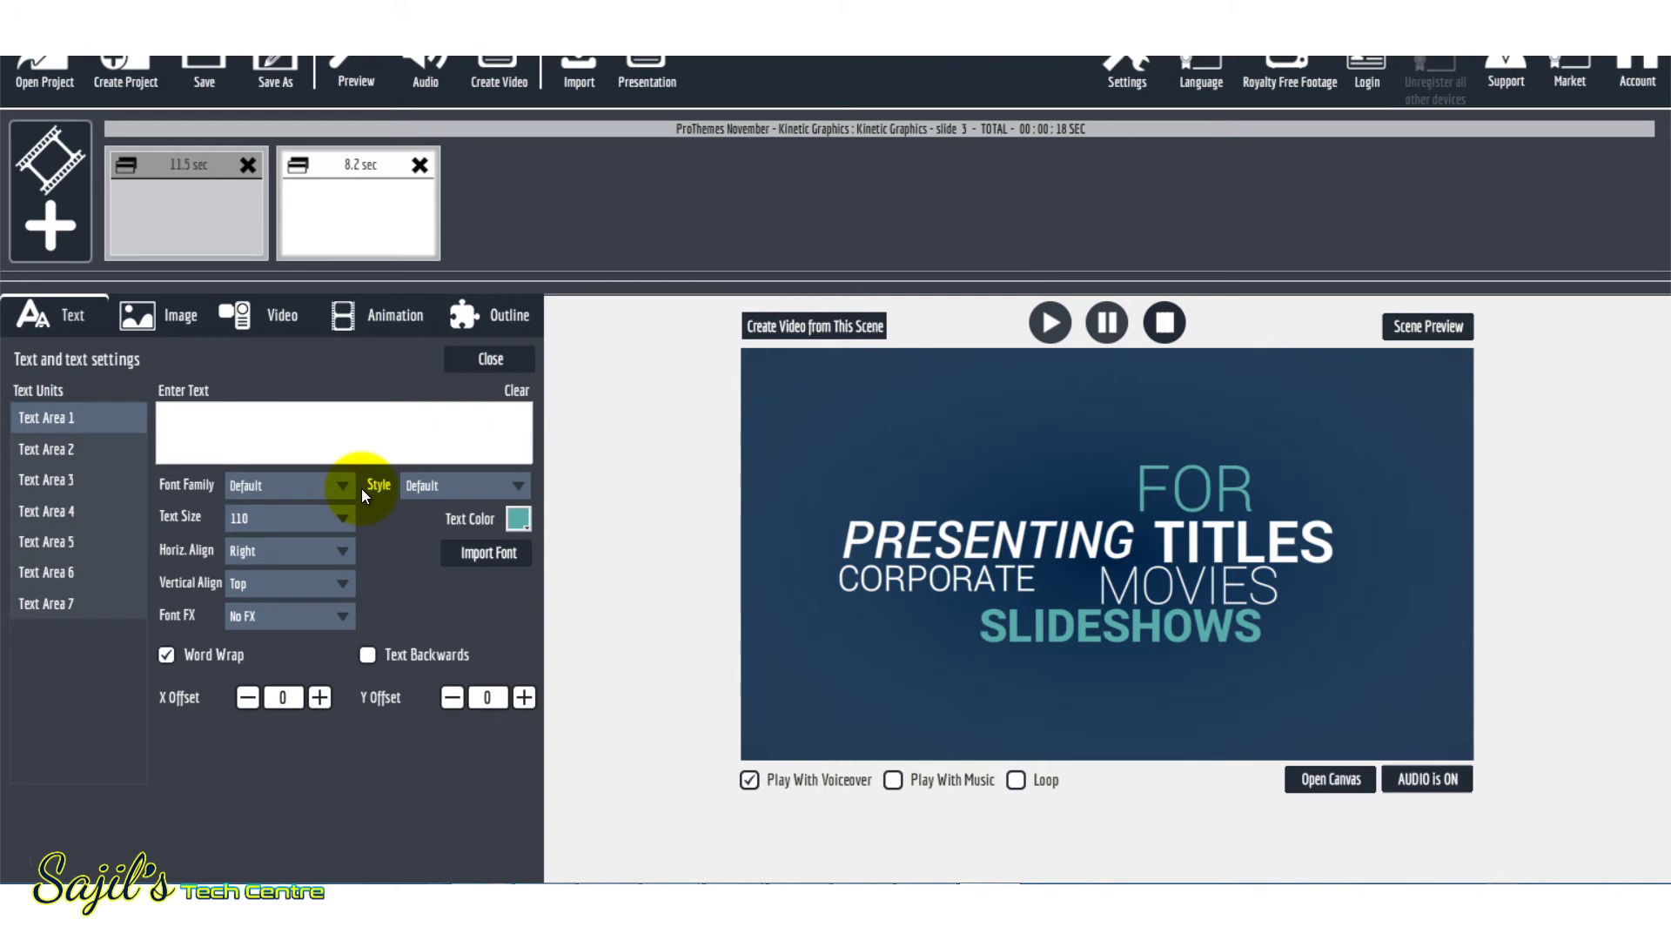
{"action": "type", "text": "SECRET"}
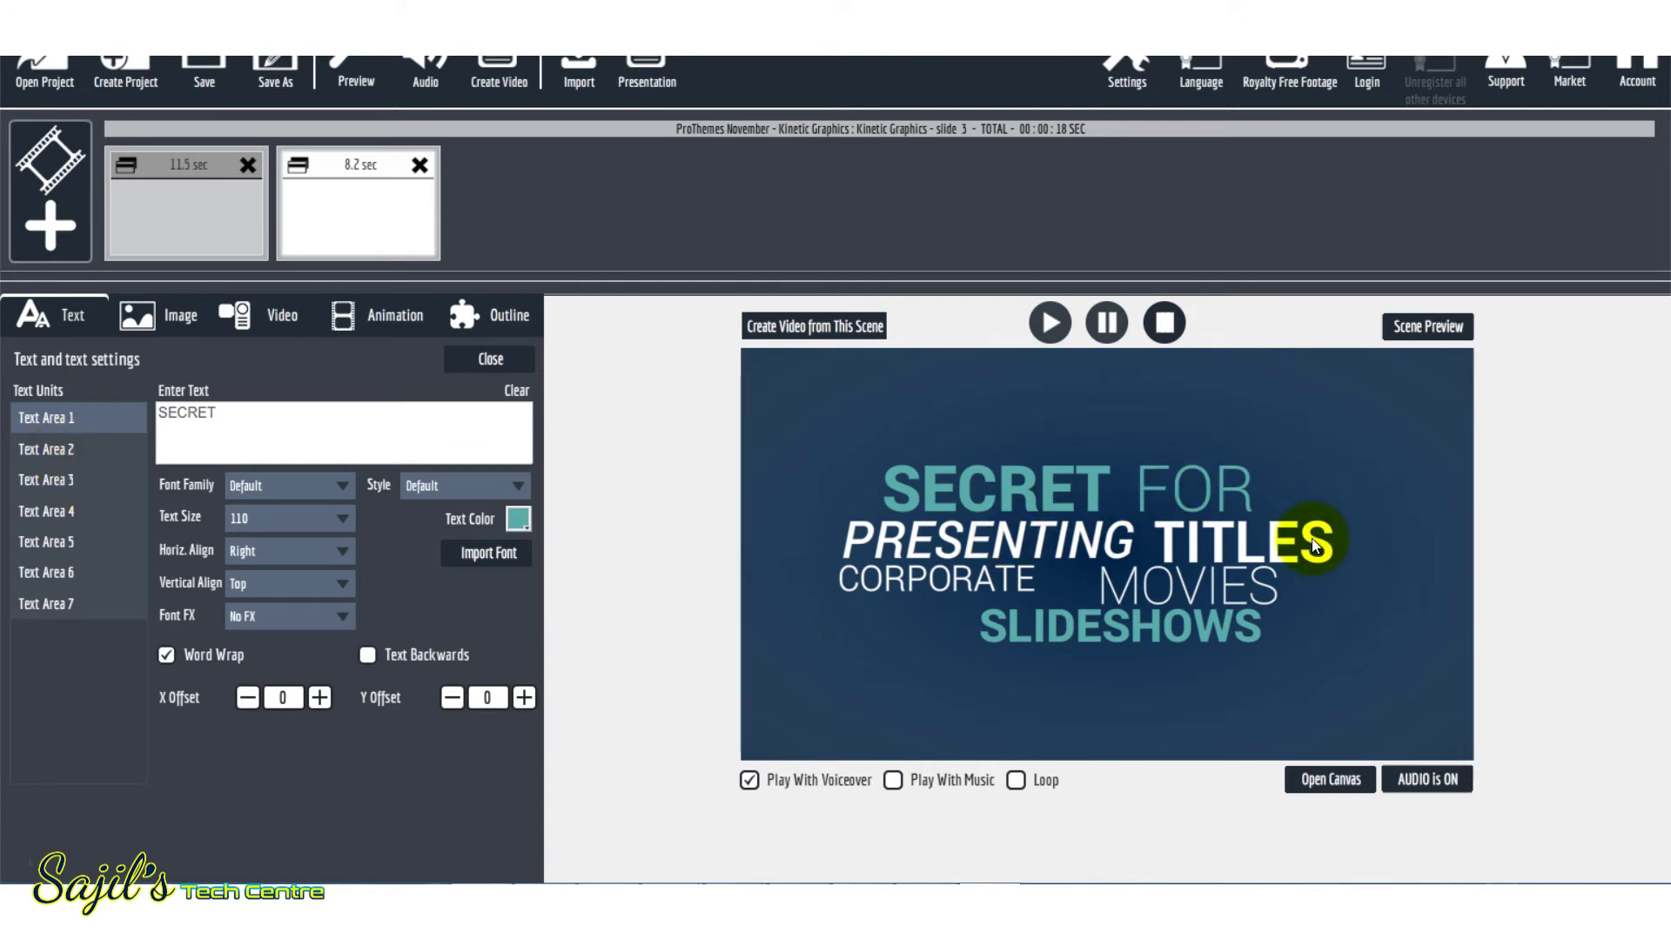
{"action": "left_click", "coordinate": [74, 457]}
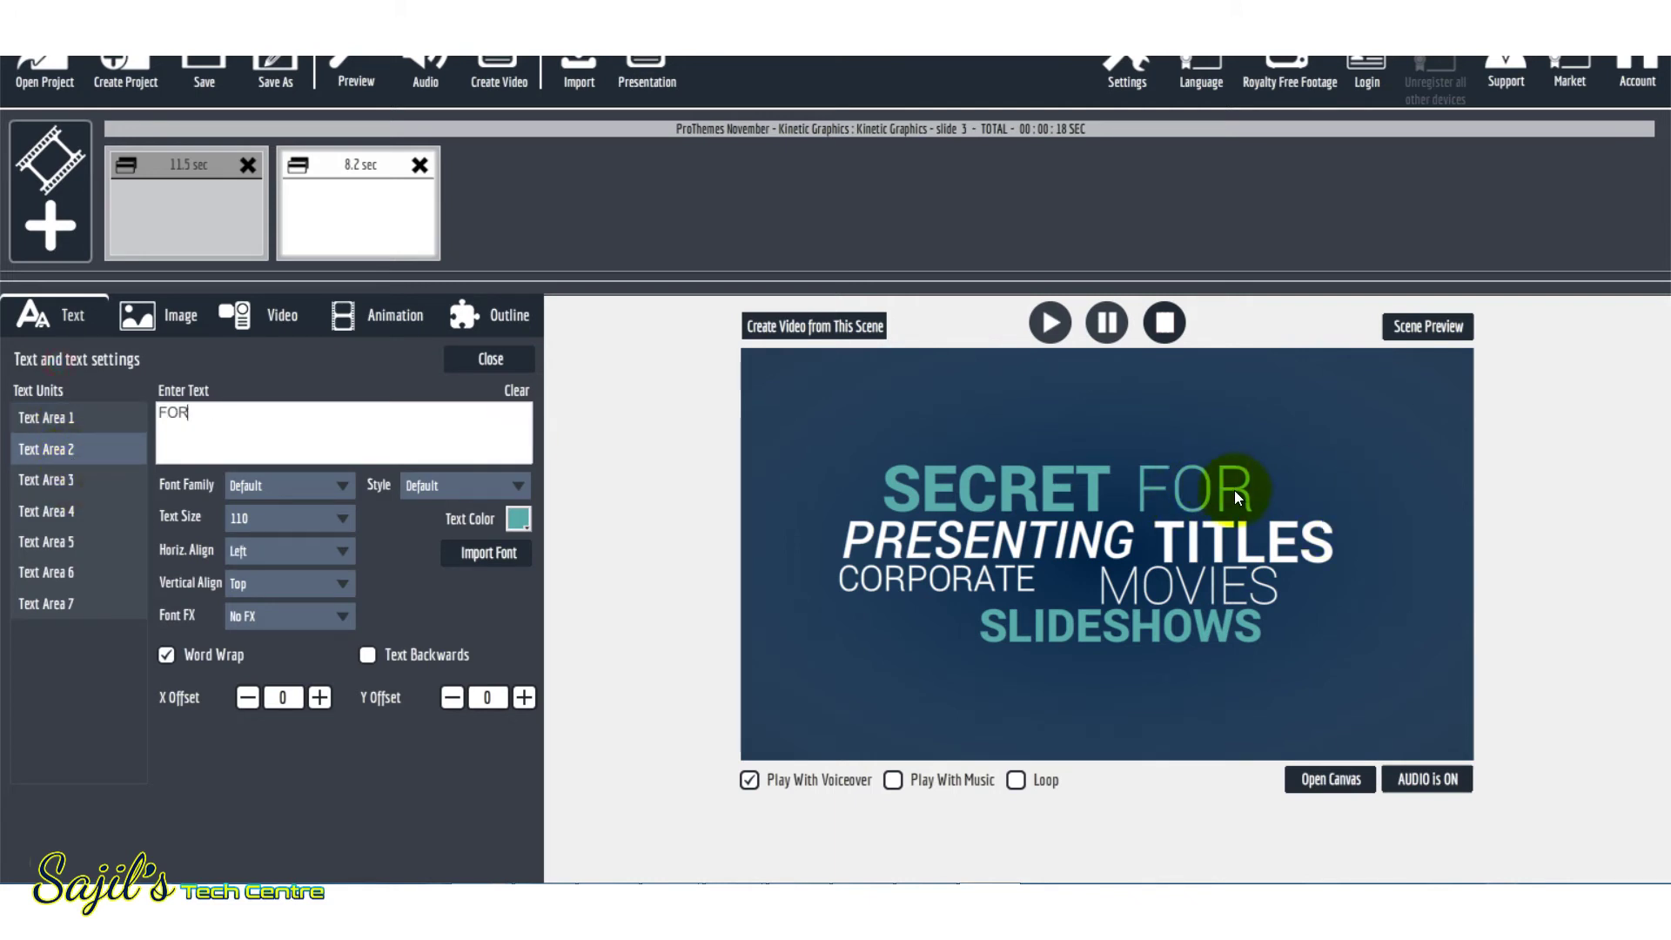
{"action": "left_click", "coordinate": [58, 481]}
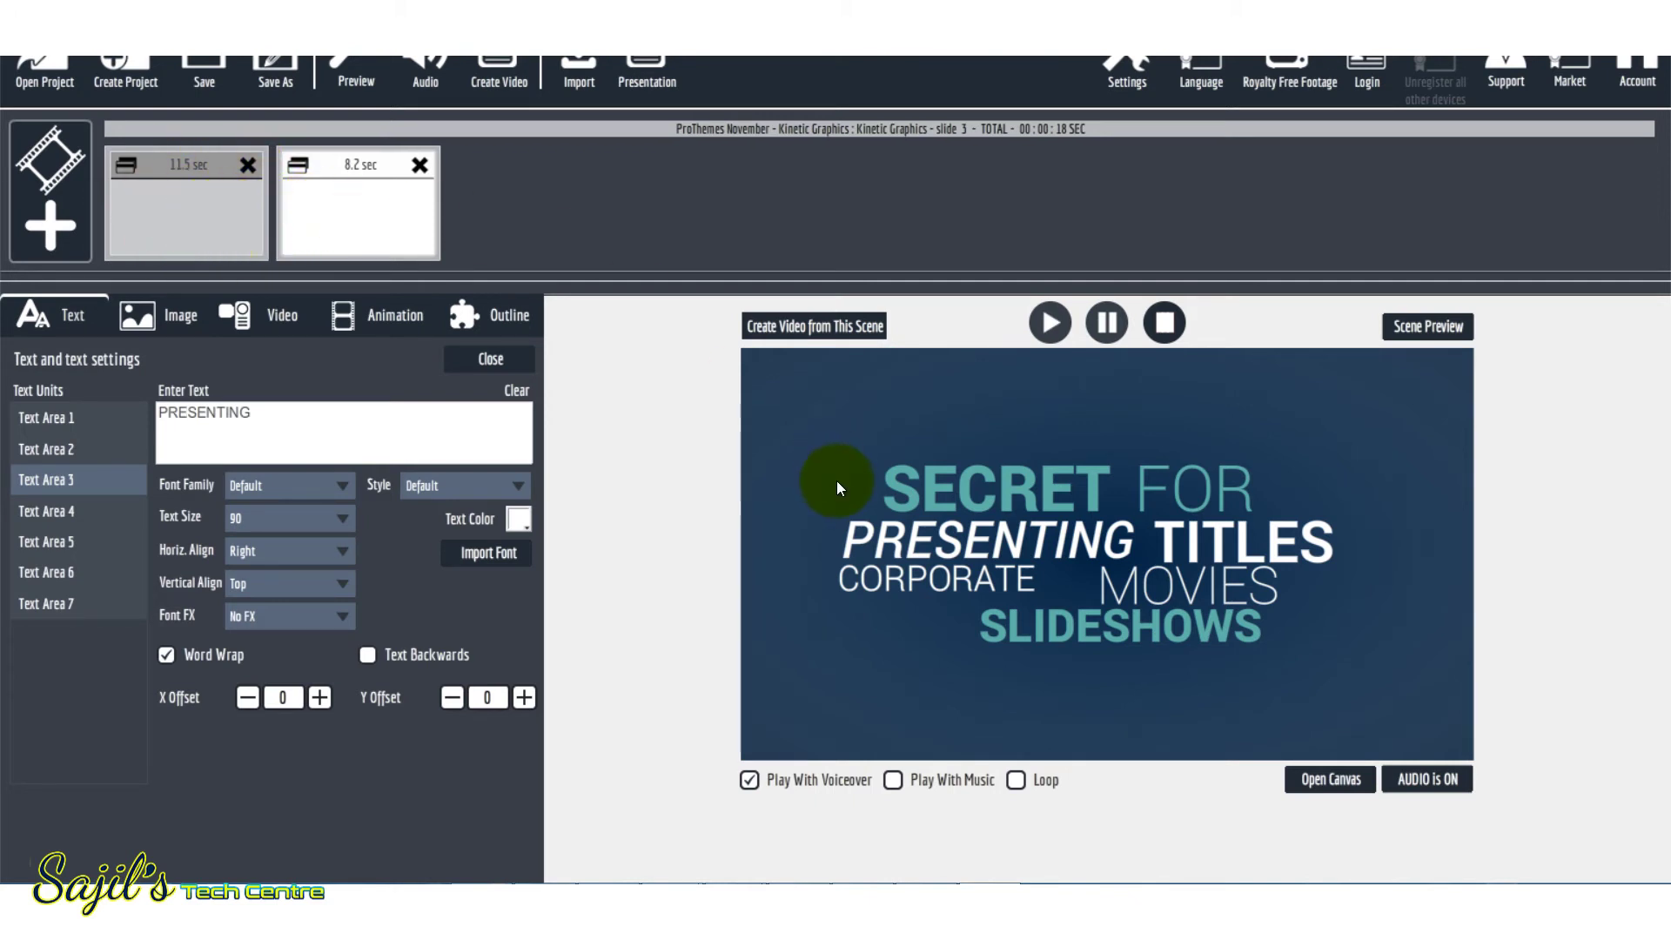
Preview the airport scene, select the 8.2 sec kinetic scene, and dismiss the Add Slide choice
{"action": "left_click", "coordinate": [420, 239]}
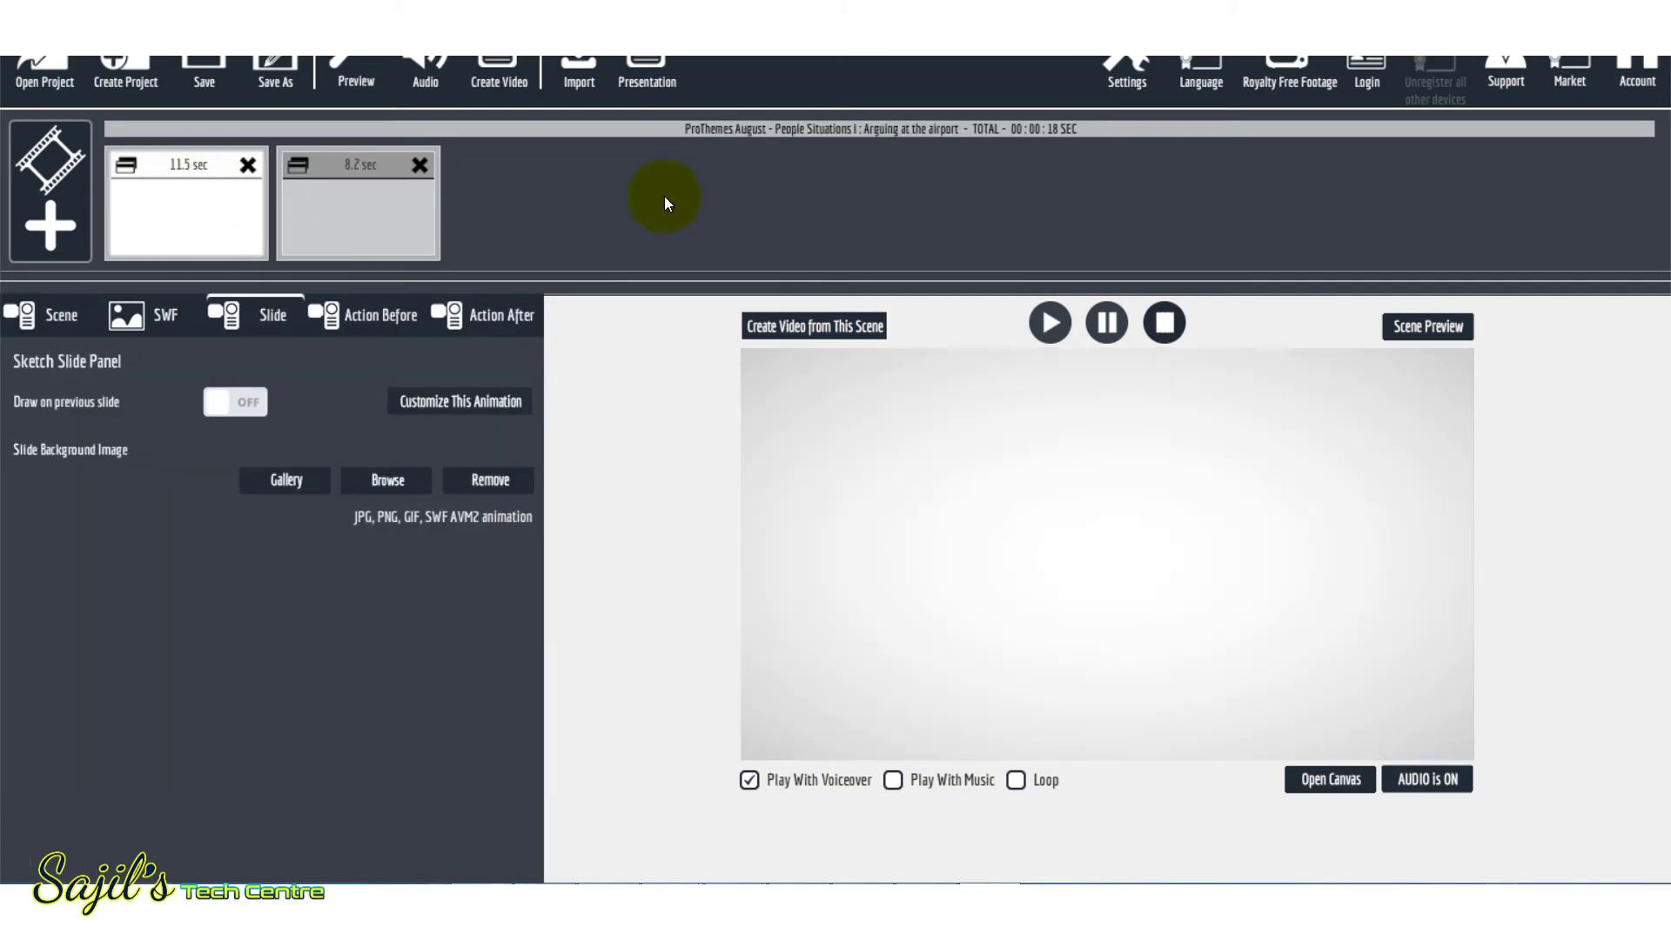
{"action": "left_click", "coordinate": [1055, 330]}
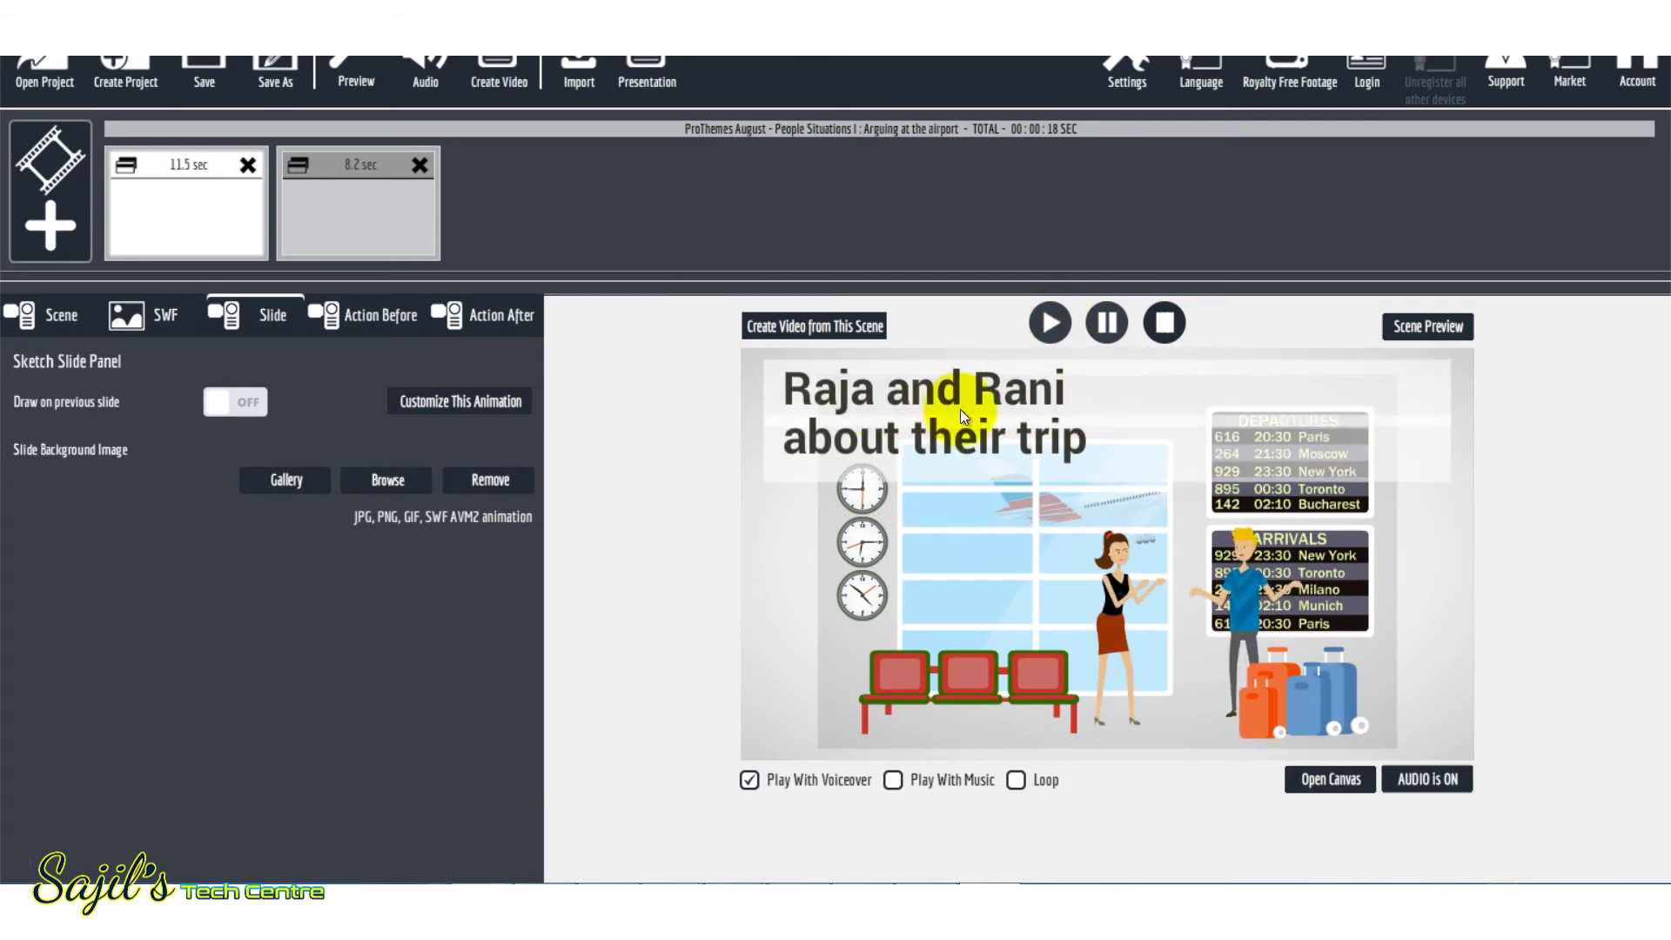
{"action": "left_click", "coordinate": [320, 219]}
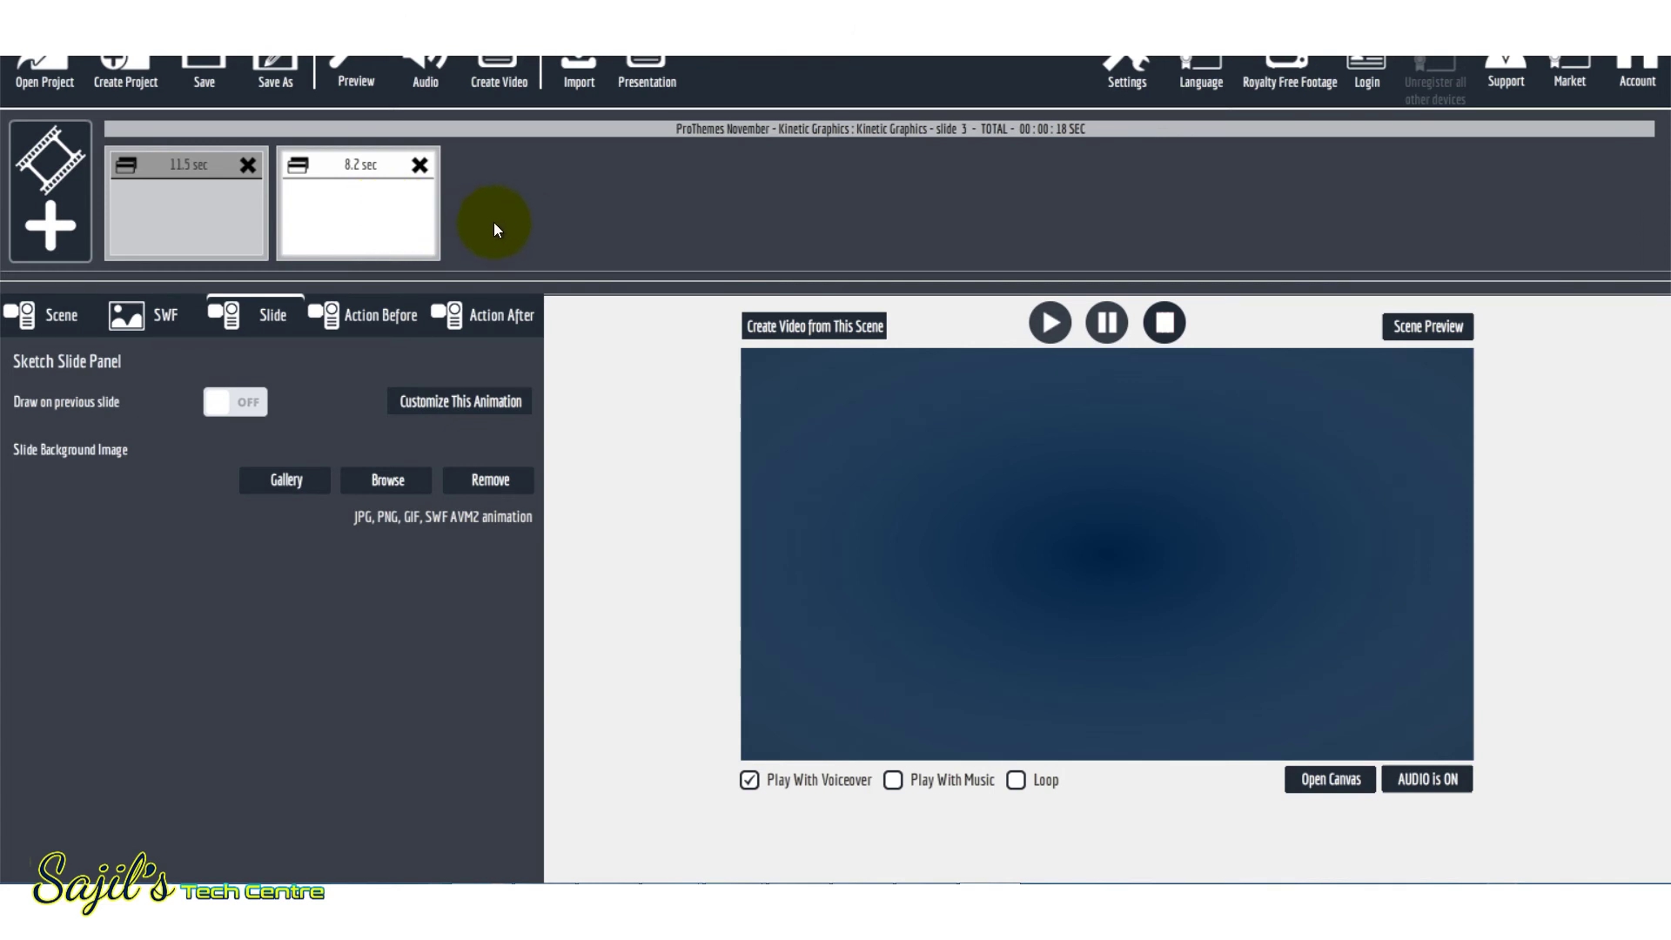
{"action": "left_click", "coordinate": [60, 239]}
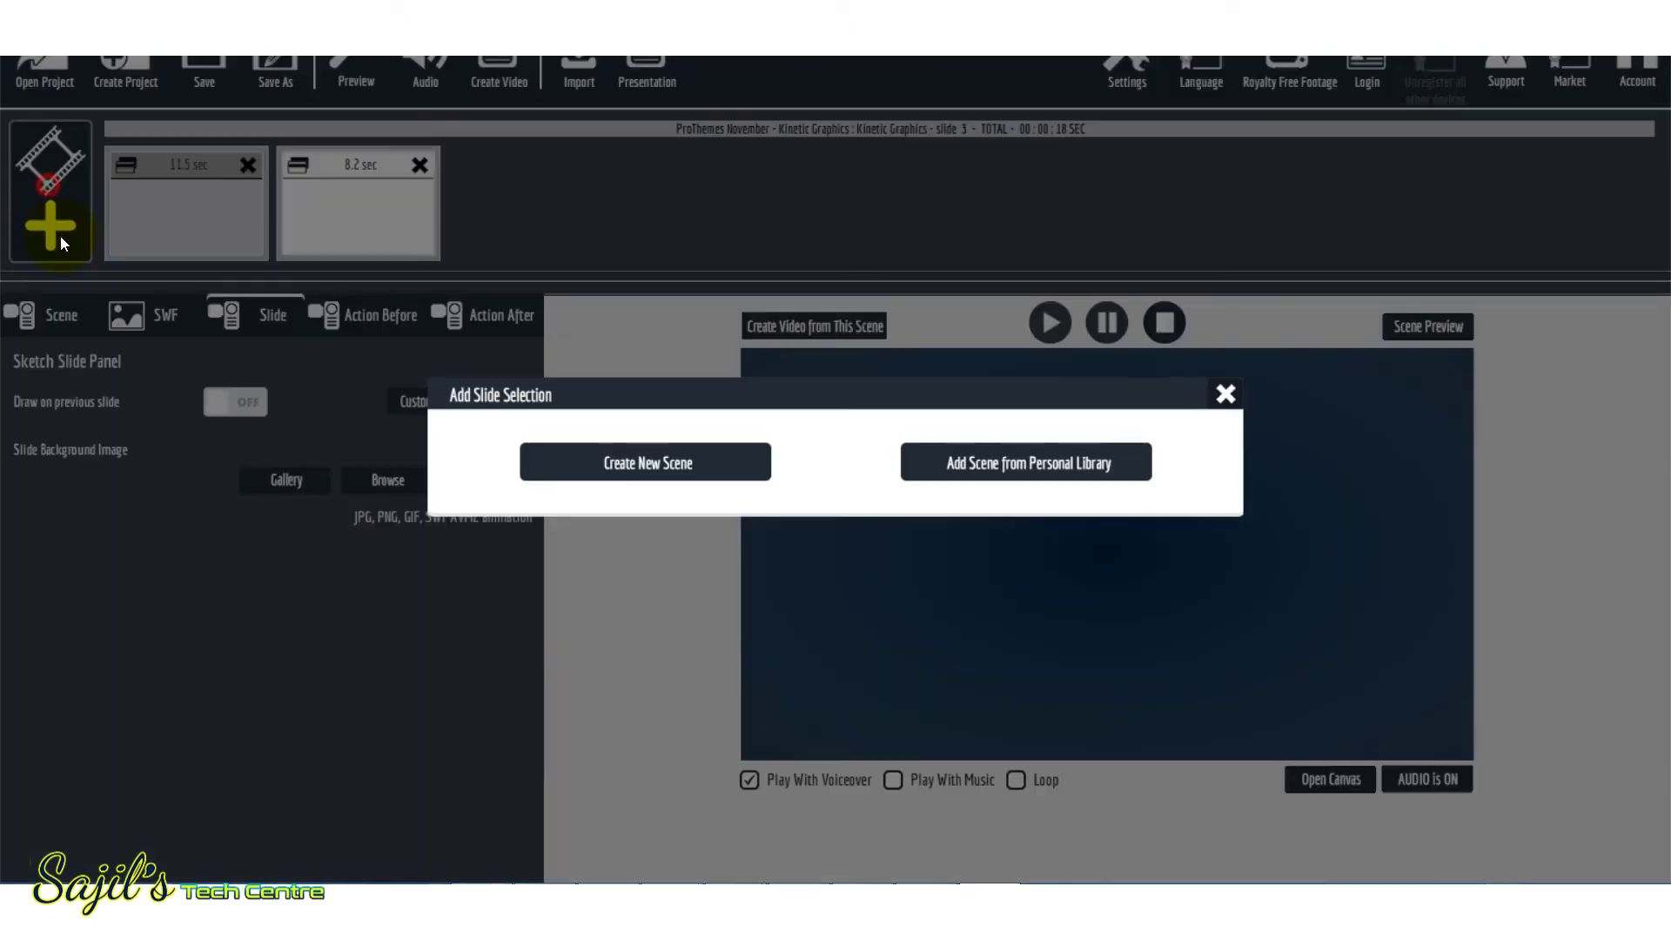
{"action": "left_click", "coordinate": [1225, 397]}
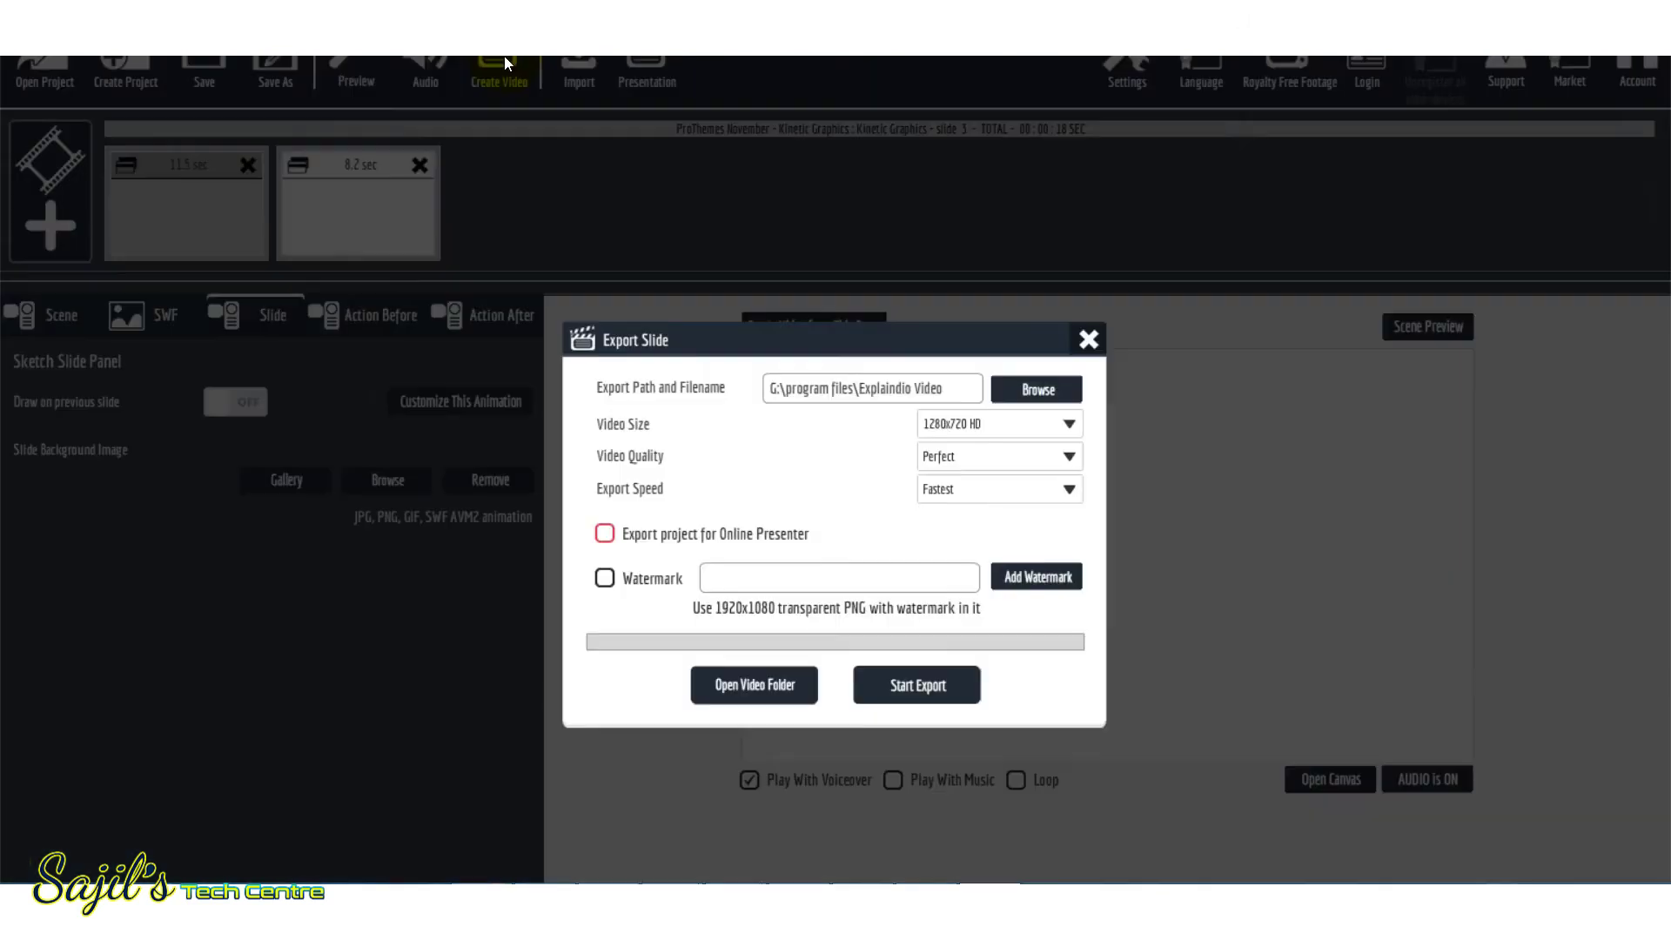
Keep the export at 1280x720 HD, Perfect quality and Fastest speed
{"action": "left_click", "coordinate": [1037, 391]}
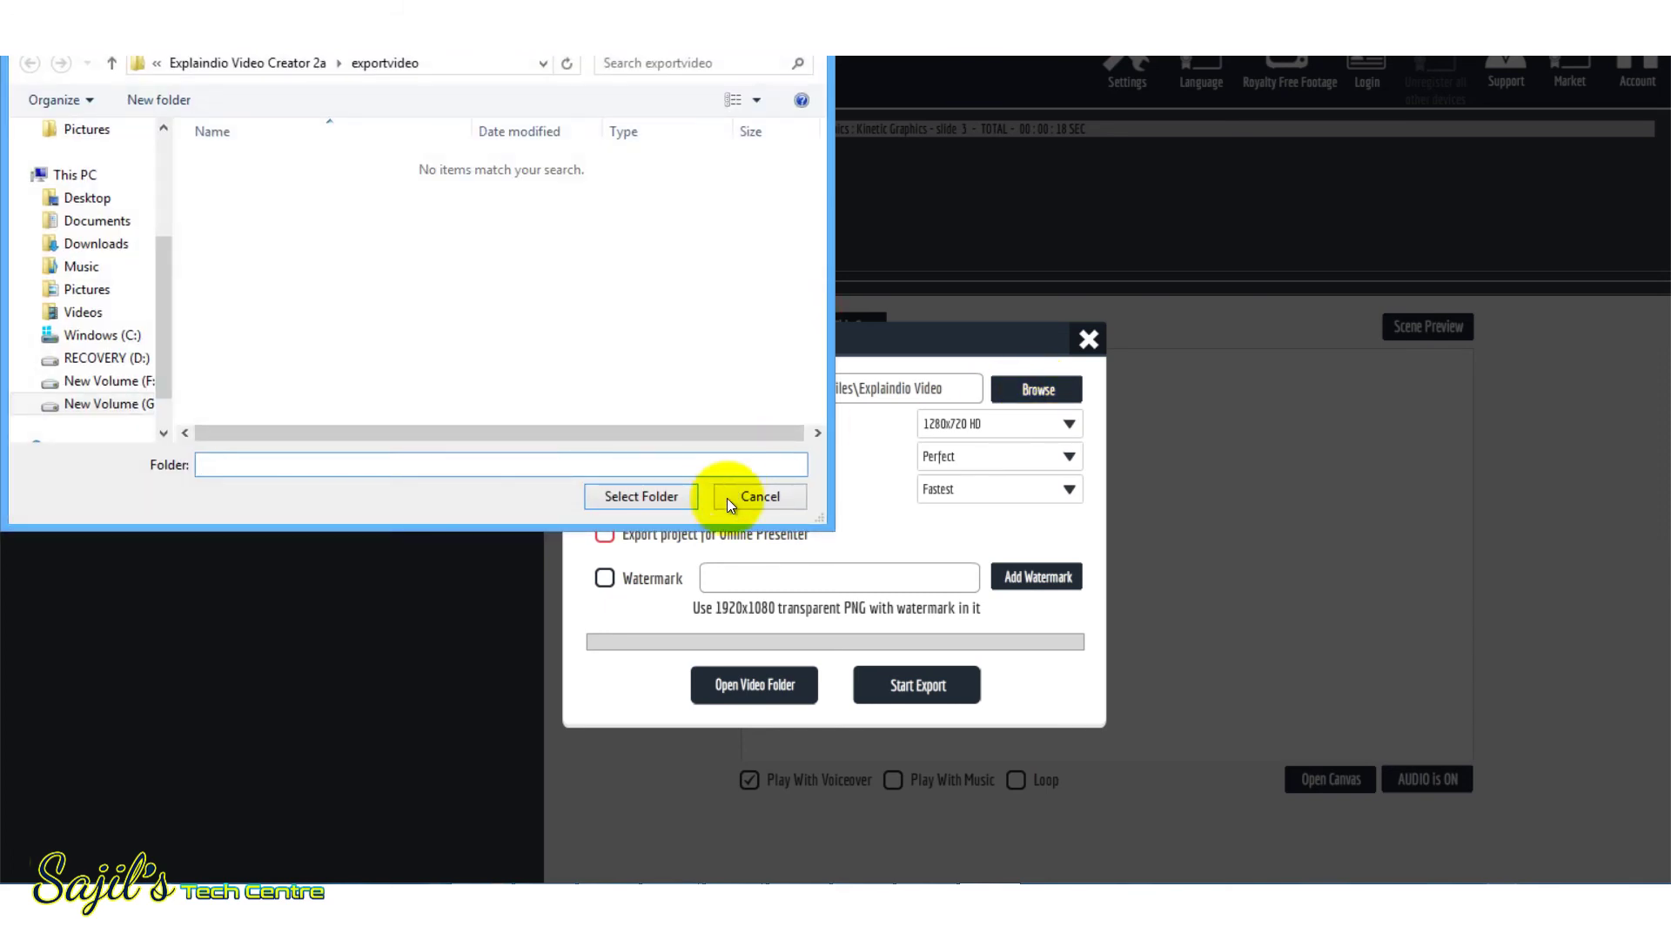
{"action": "left_click", "coordinate": [728, 498]}
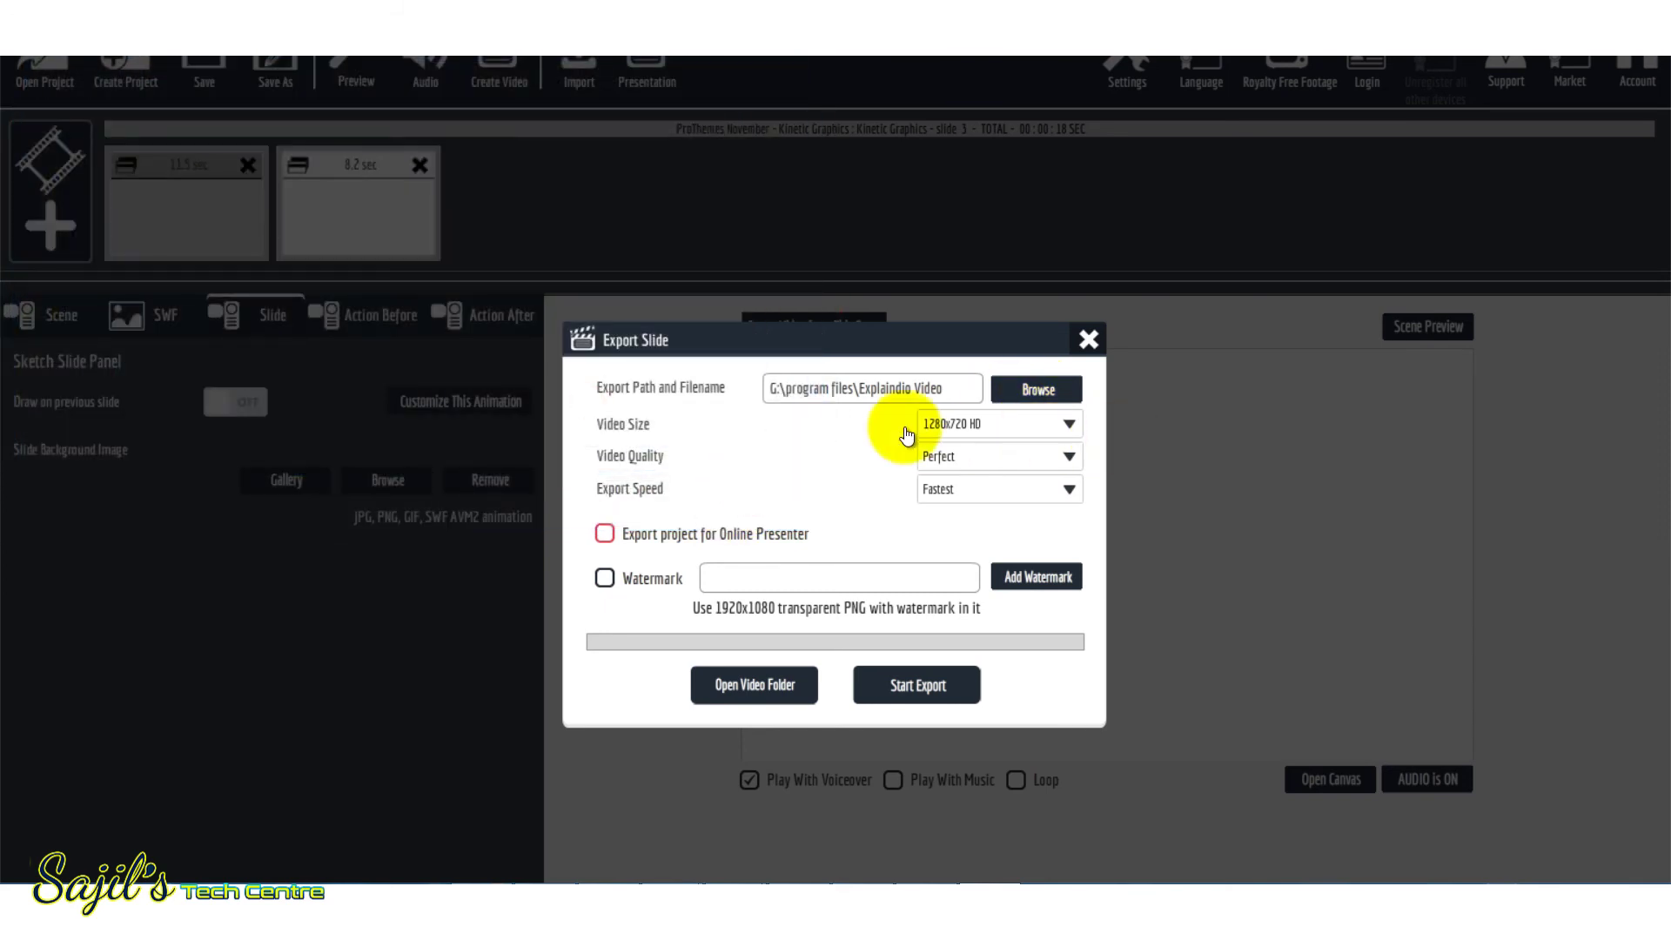
{"action": "left_click", "coordinate": [977, 424]}
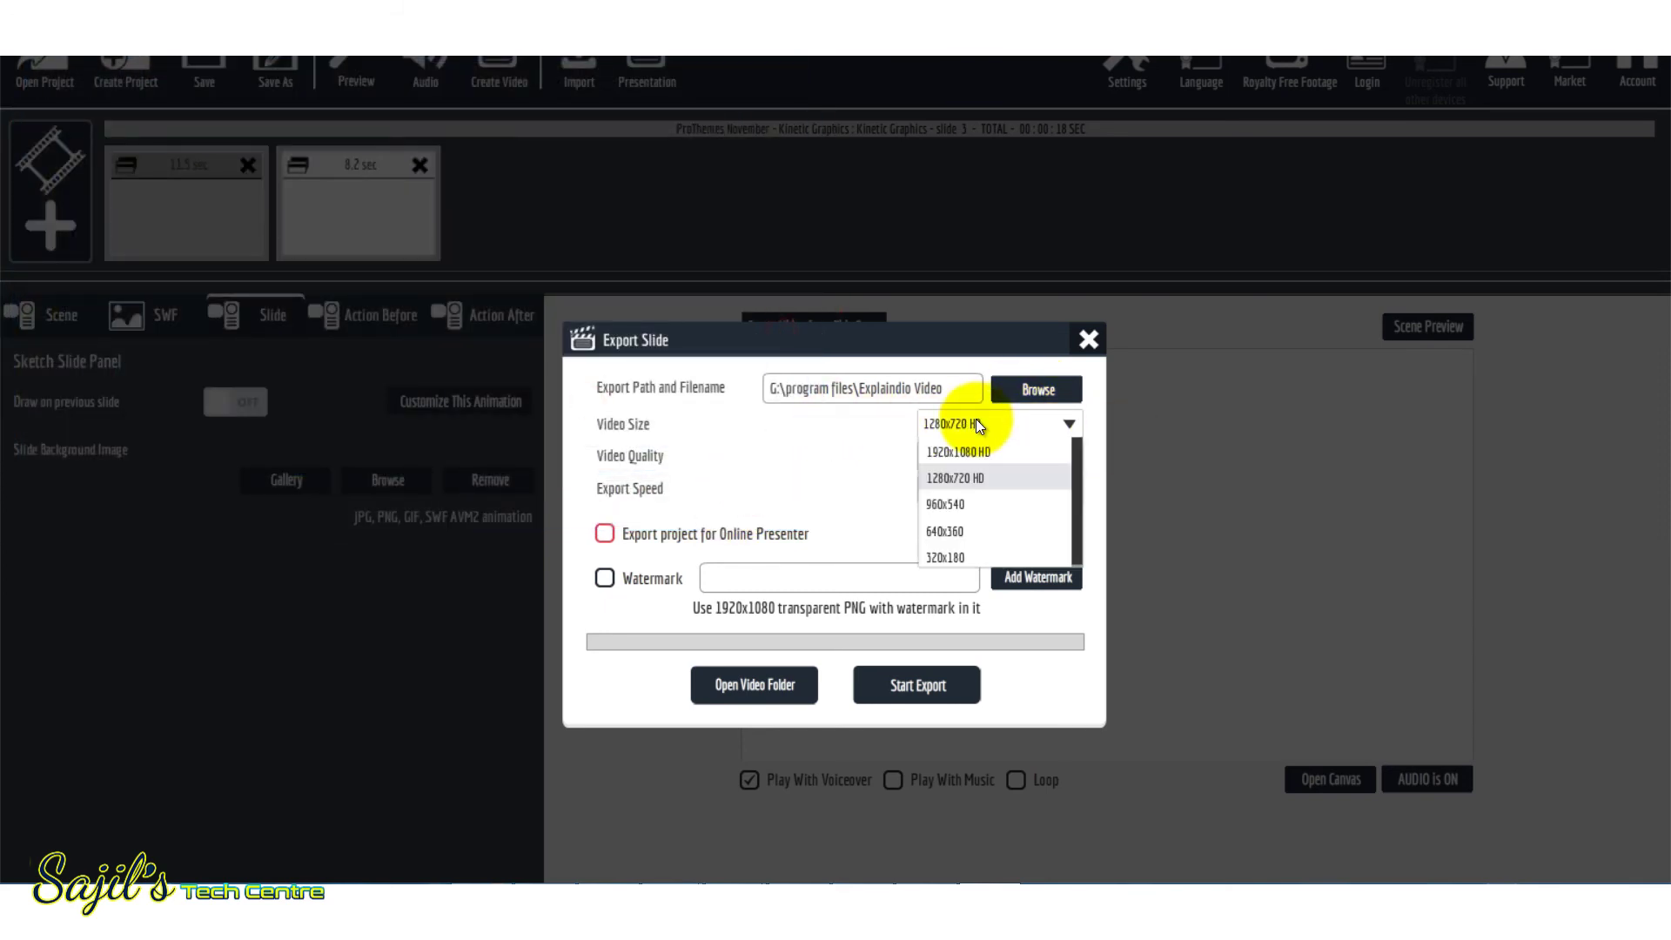
{"action": "left_click", "coordinate": [978, 478]}
{"action": "left_click", "coordinate": [984, 462]}
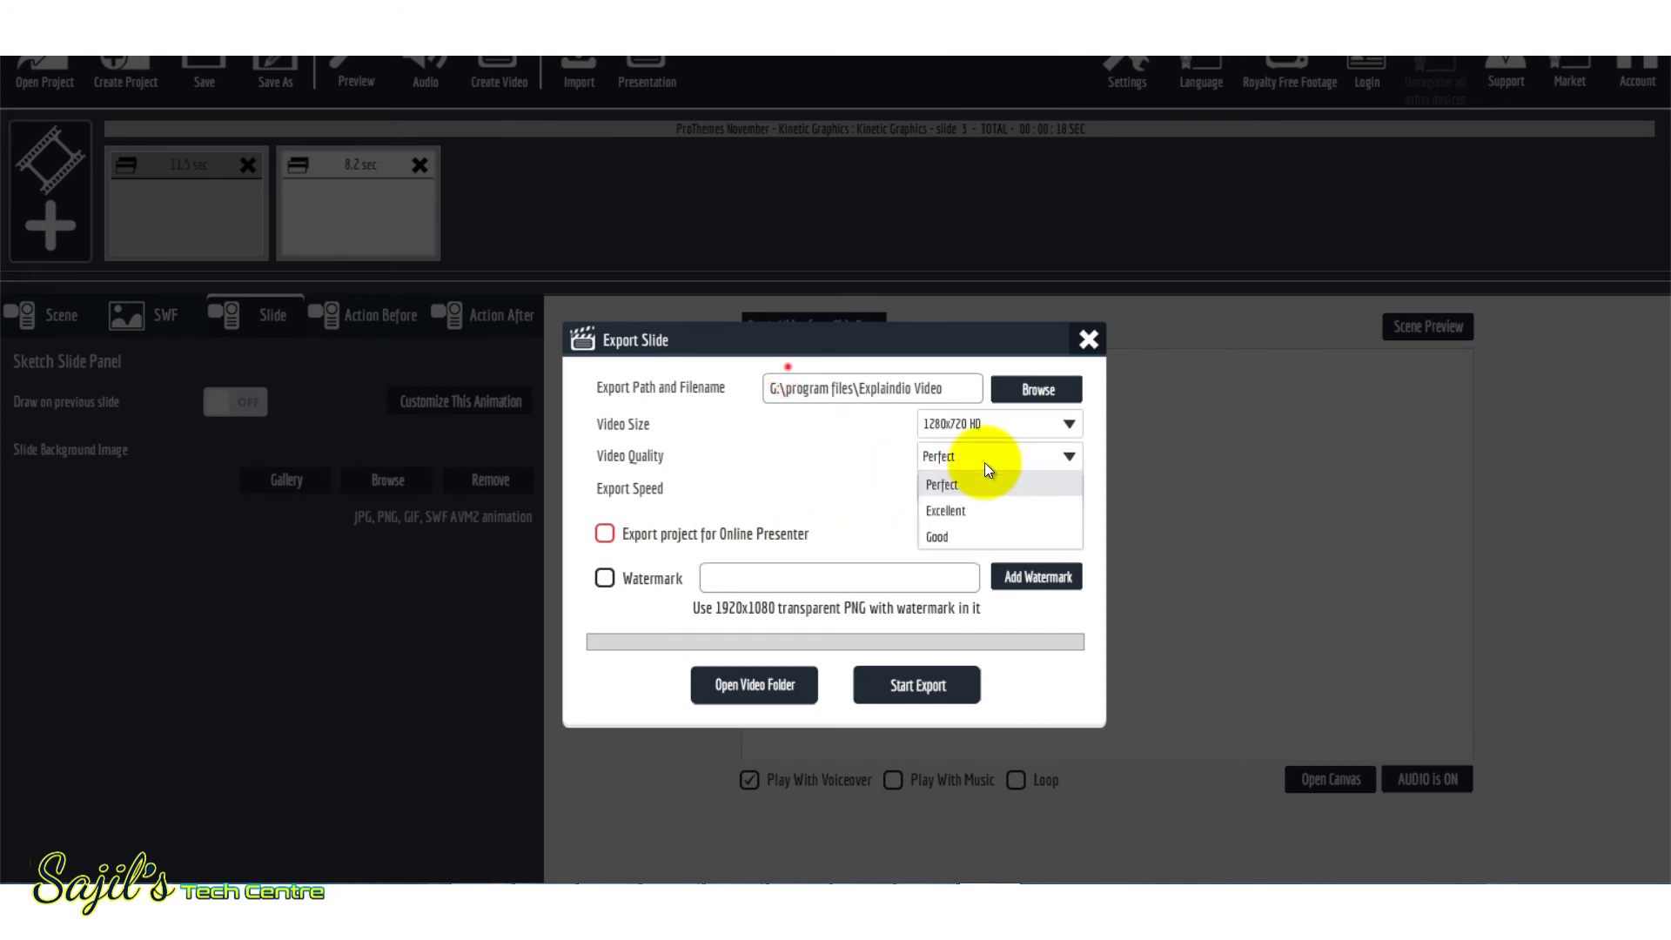
{"action": "left_click", "coordinate": [985, 462]}
{"action": "left_click", "coordinate": [956, 490]}
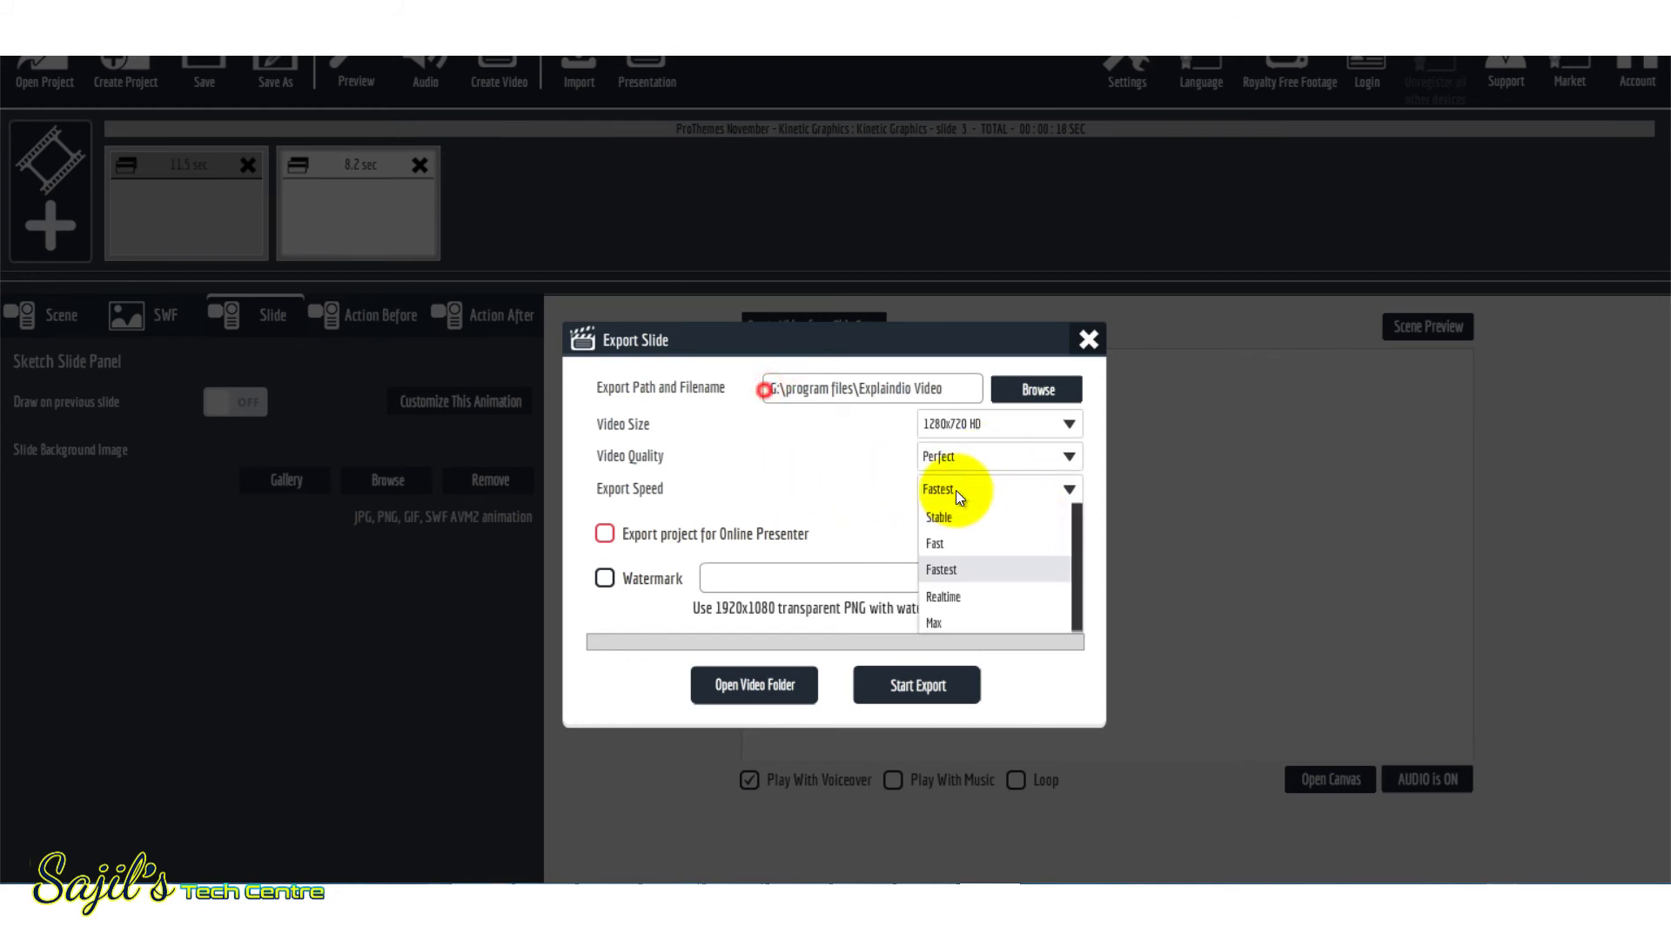
{"action": "left_click", "coordinate": [796, 479]}
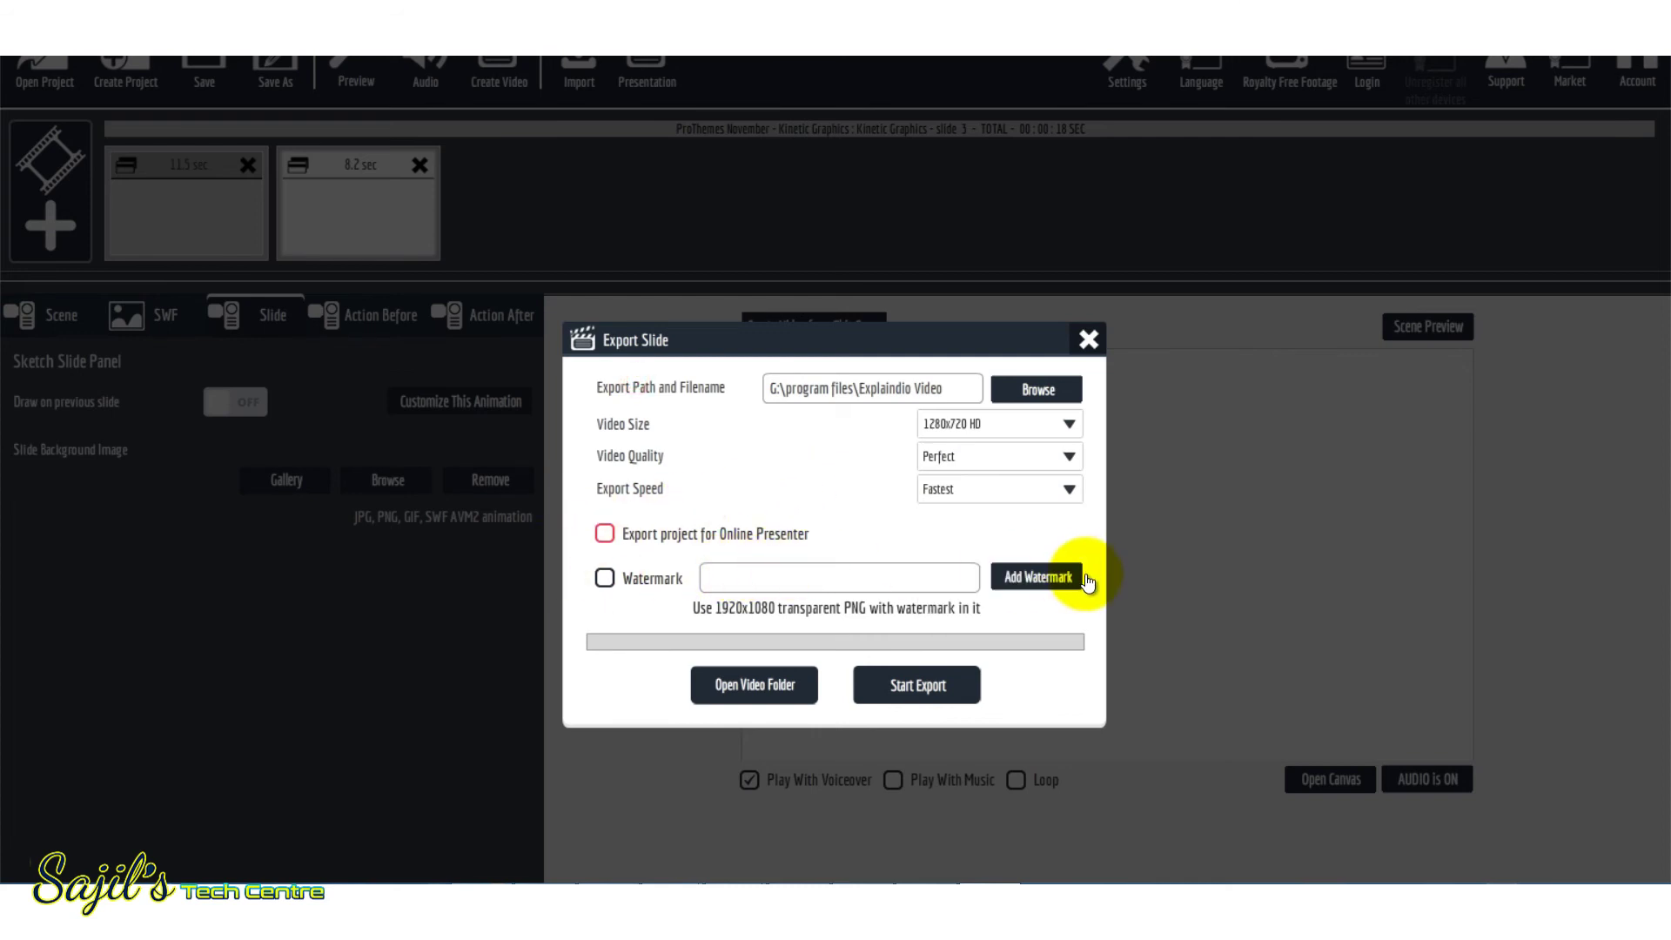
Set the export destination to Desktop > New folder and start the export
{"action": "left_click", "coordinate": [908, 688]}
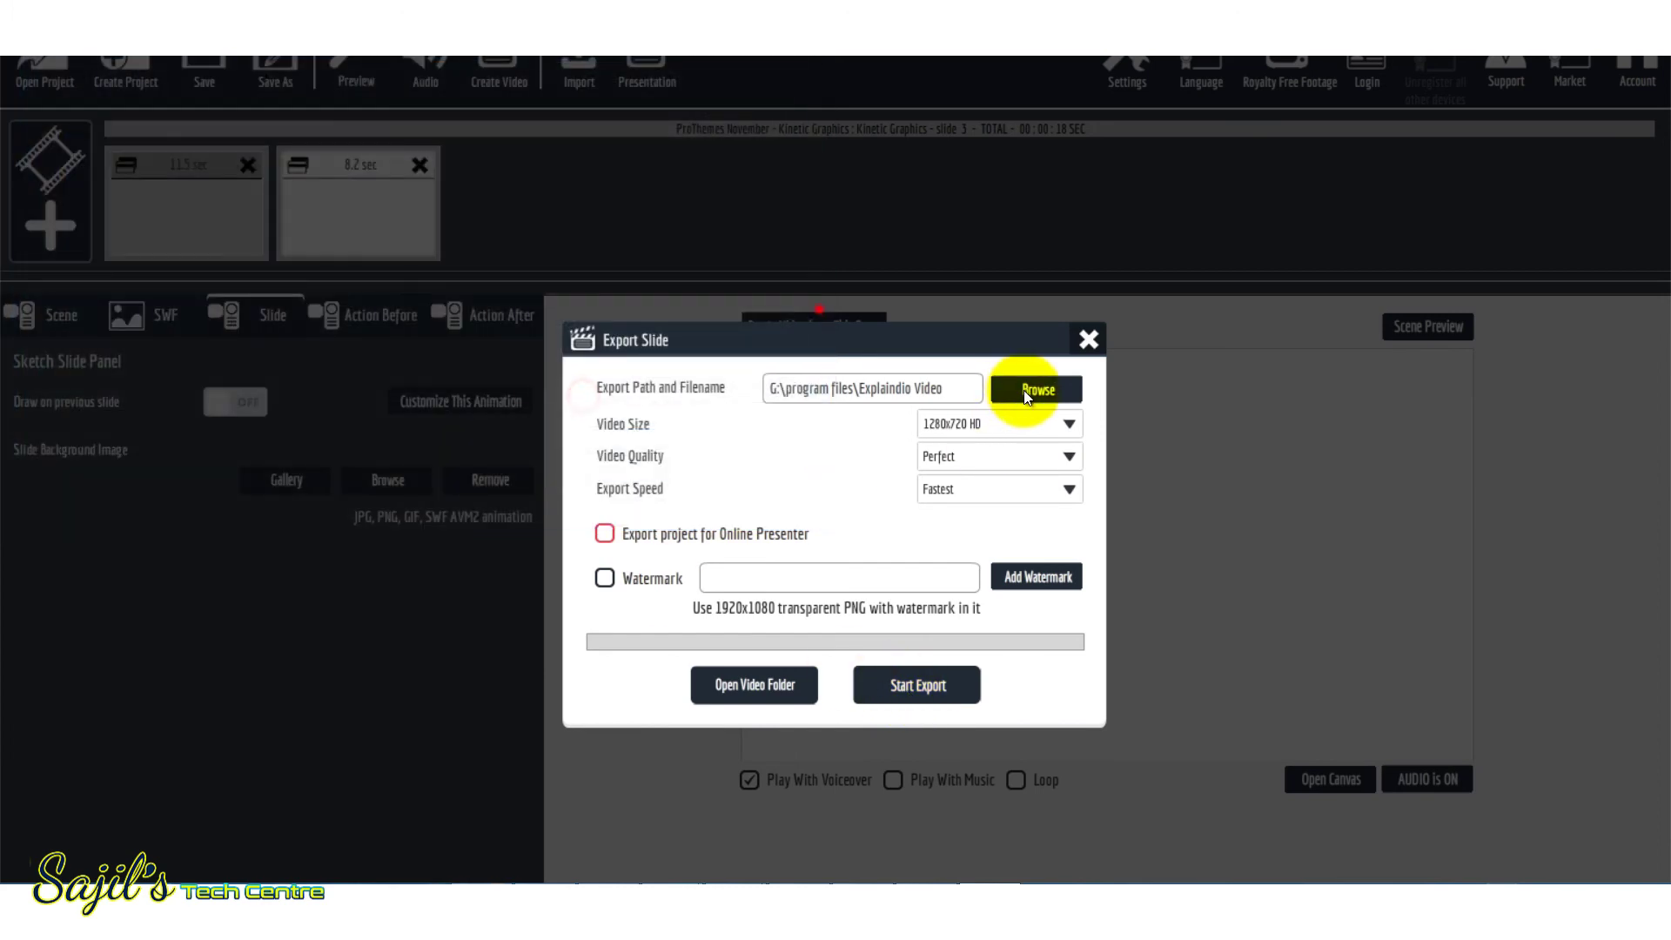
{"action": "left_click", "coordinate": [1020, 389]}
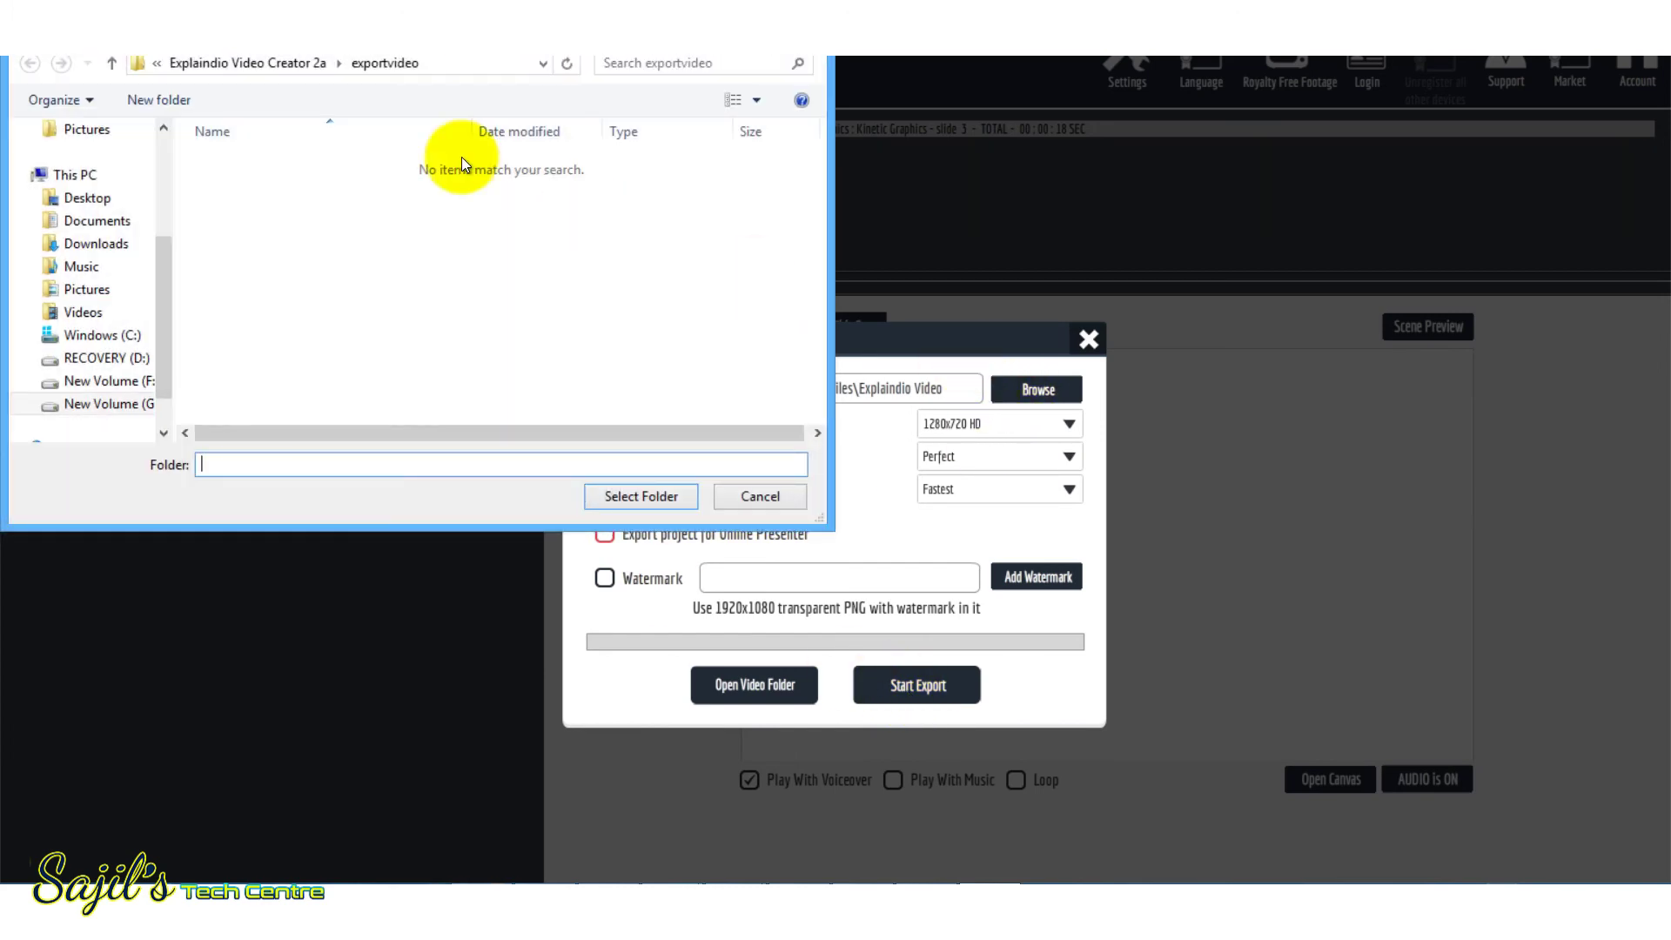
{"action": "left_click", "coordinate": [70, 198]}
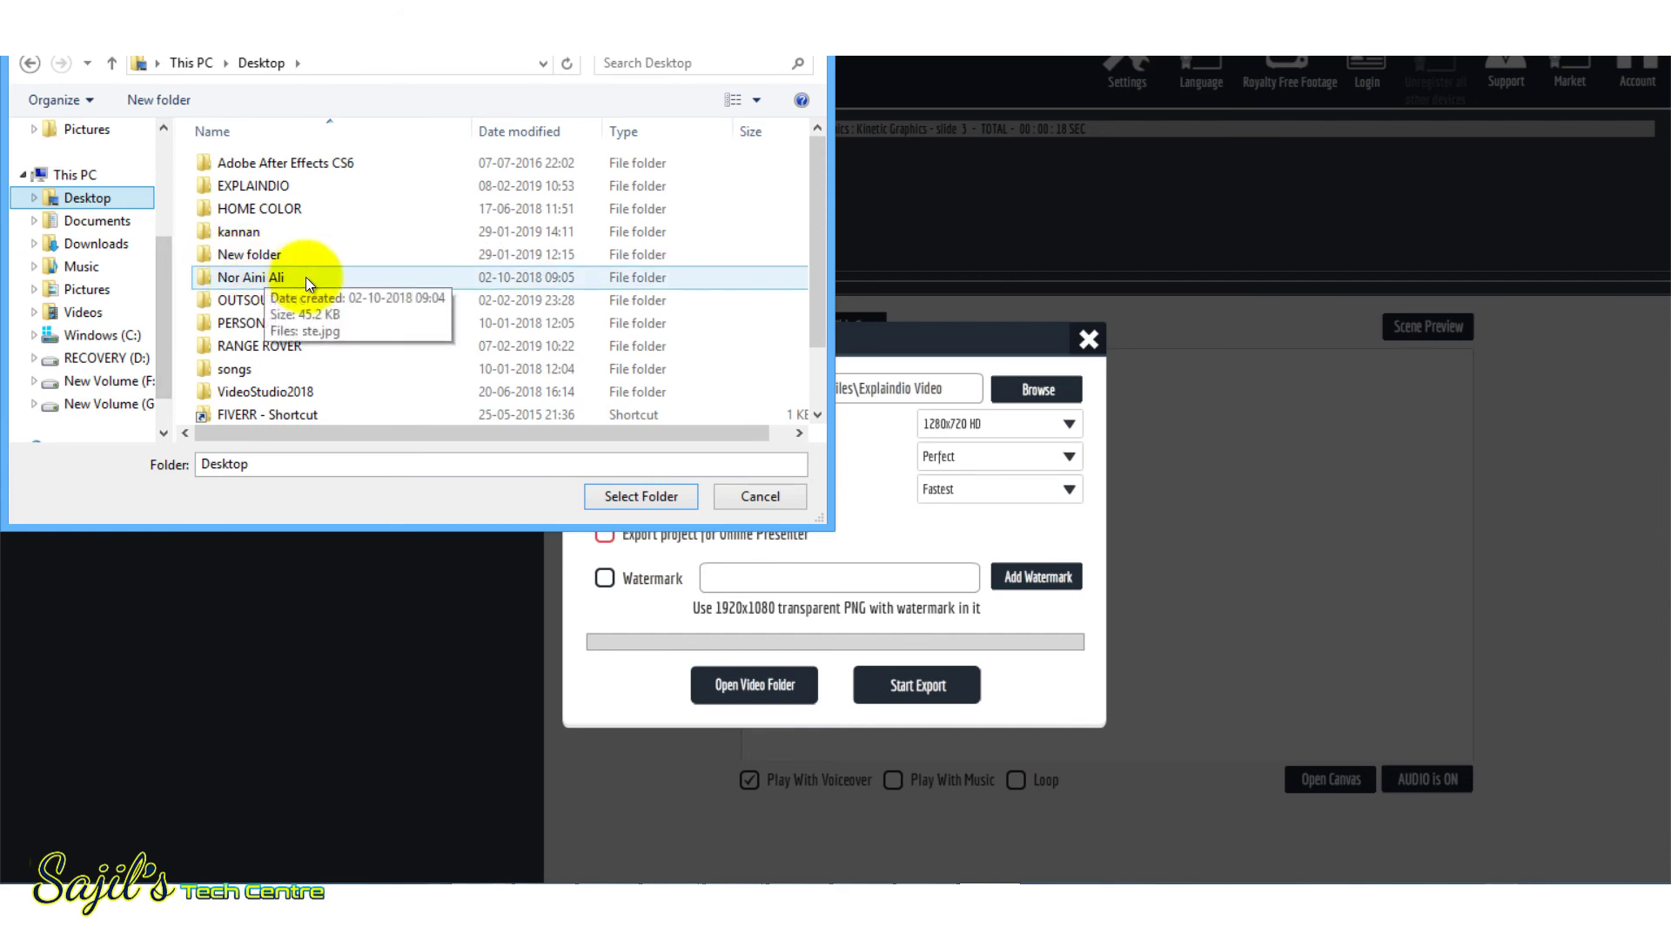
{"action": "double_click", "coordinate": [281, 252]}
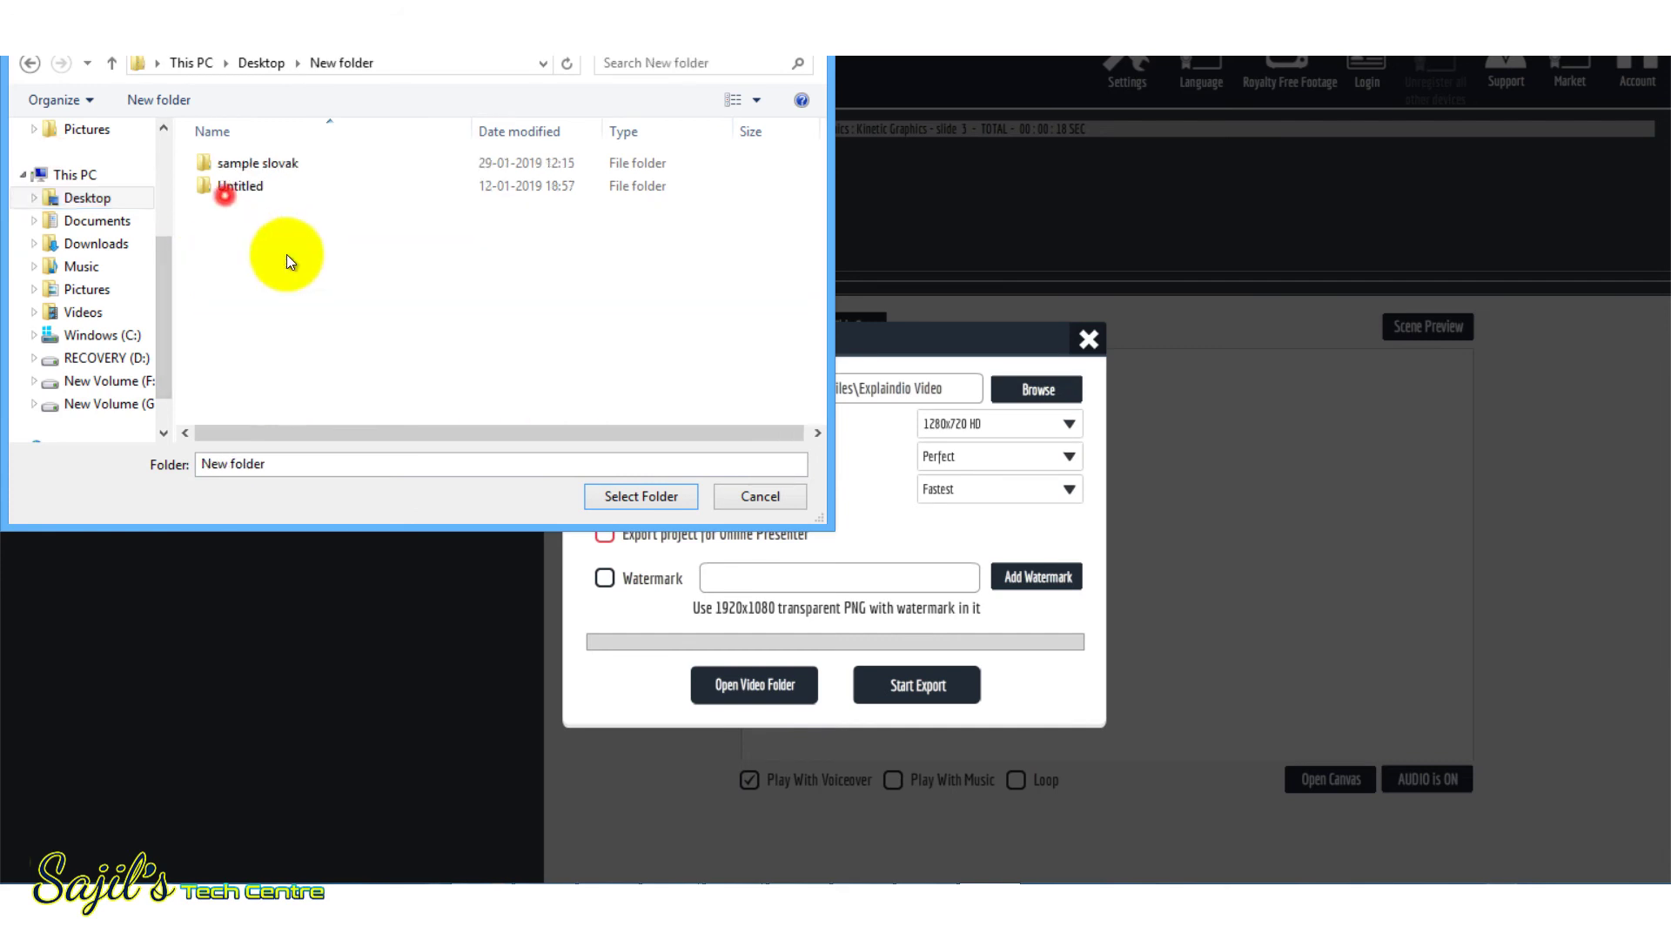
{"action": "left_click", "coordinate": [666, 496]}
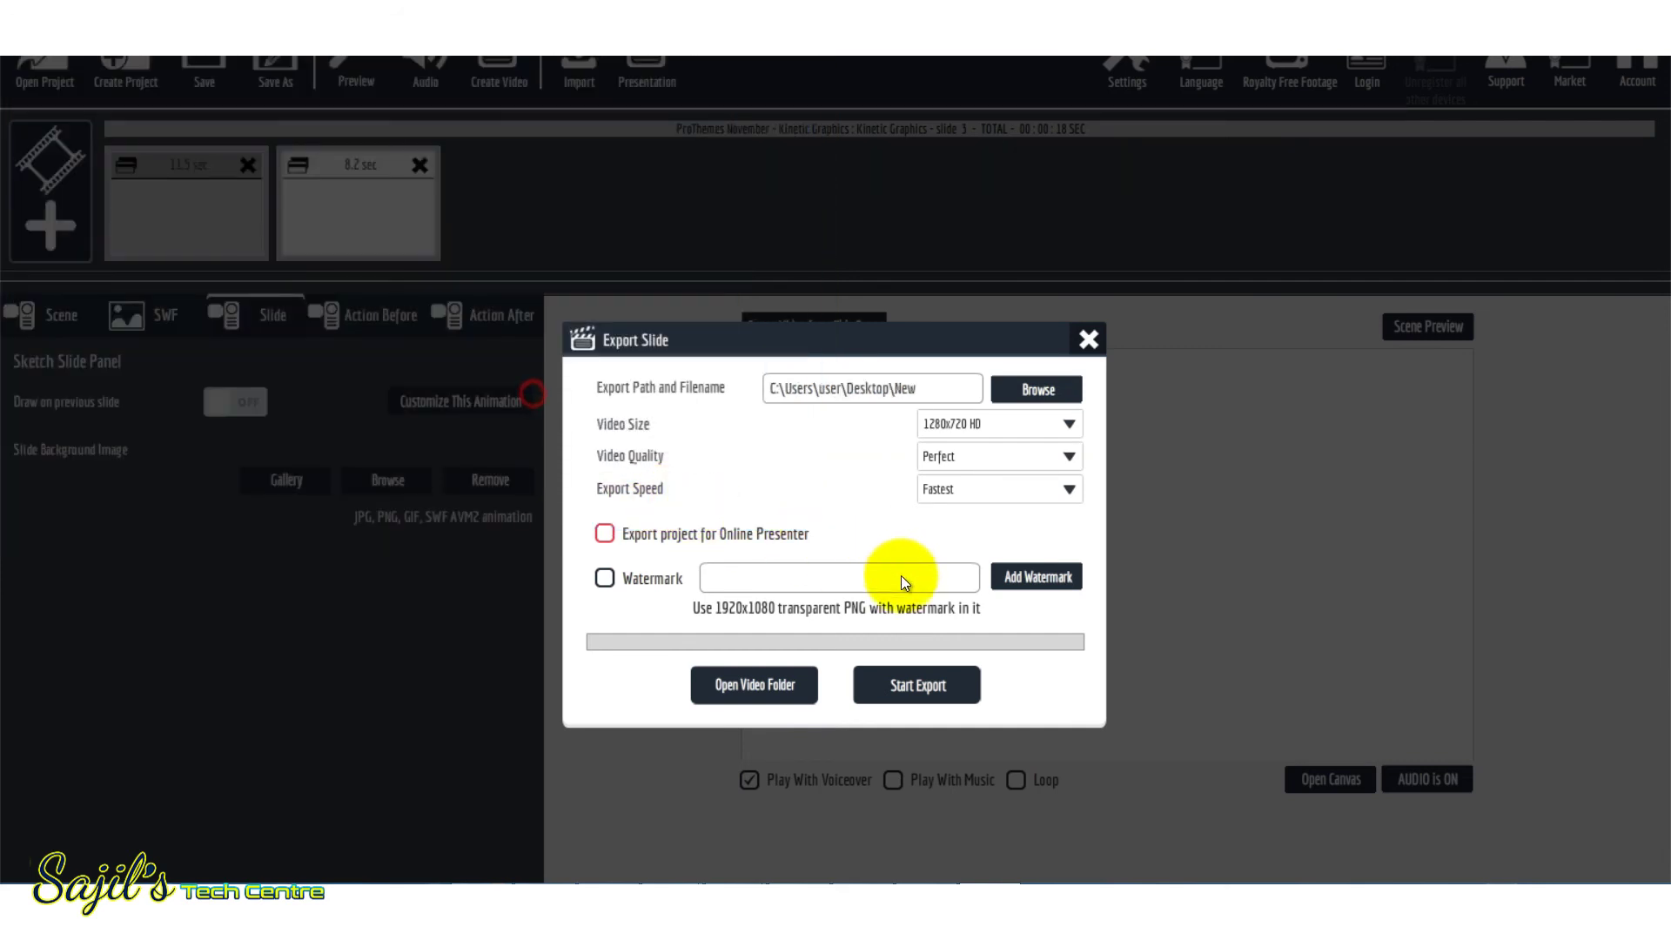
{"action": "left_click", "coordinate": [870, 672]}
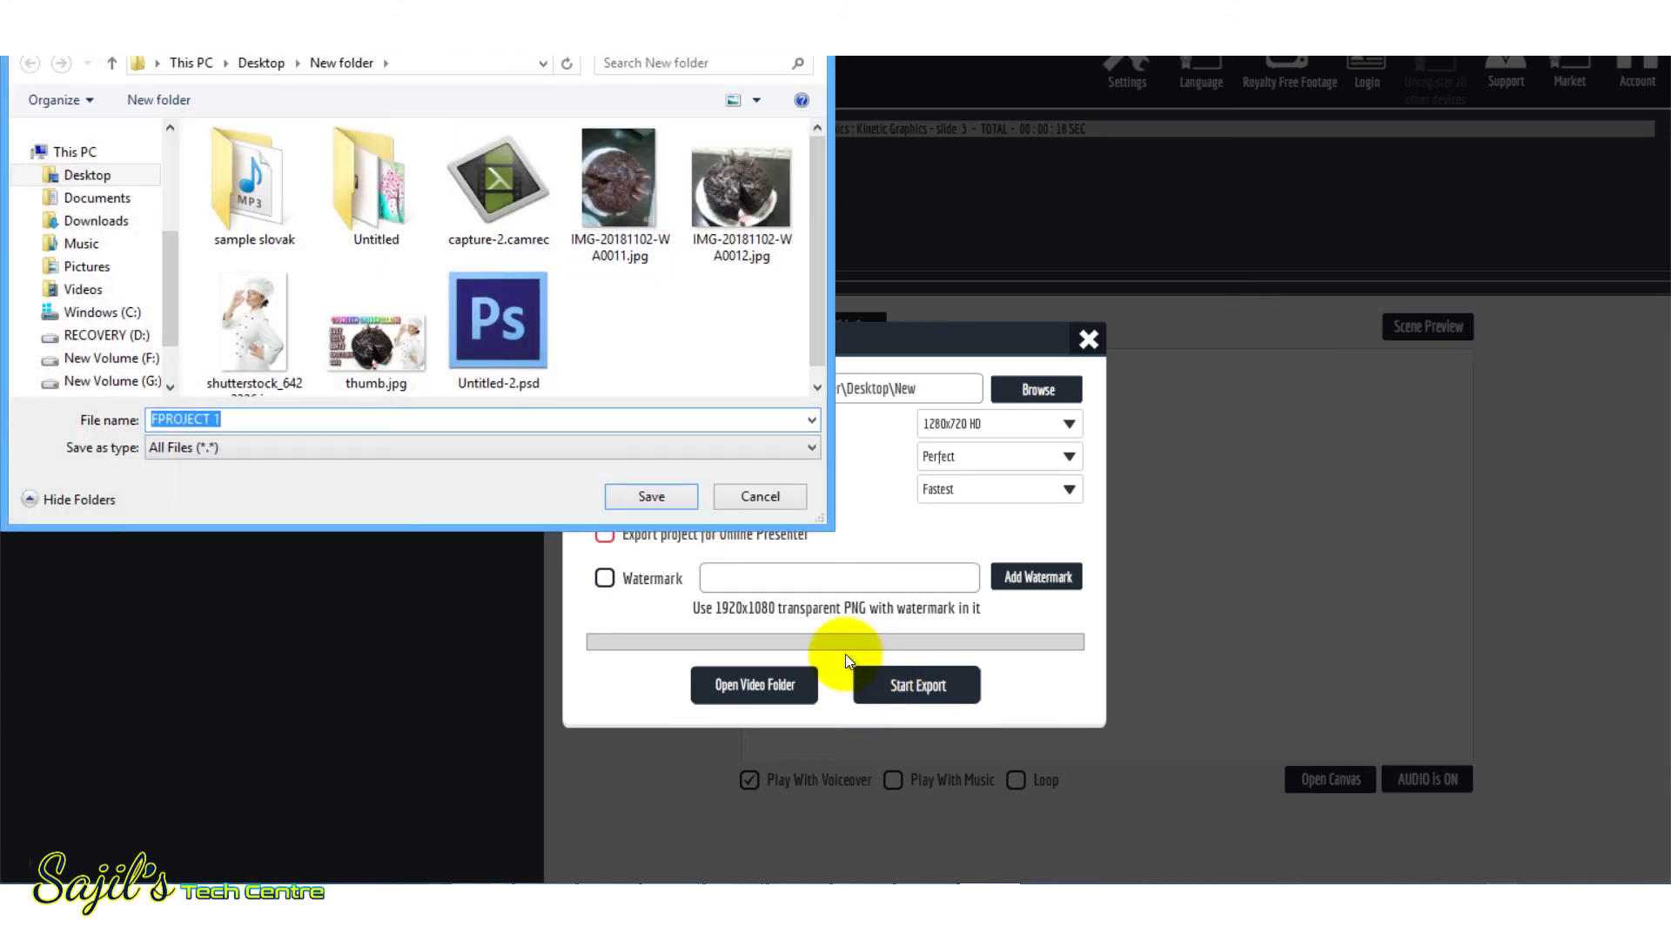
Save the video as FPROJECT 1 in the New folder and let the export complete
{"action": "left_click", "coordinate": [665, 498]}
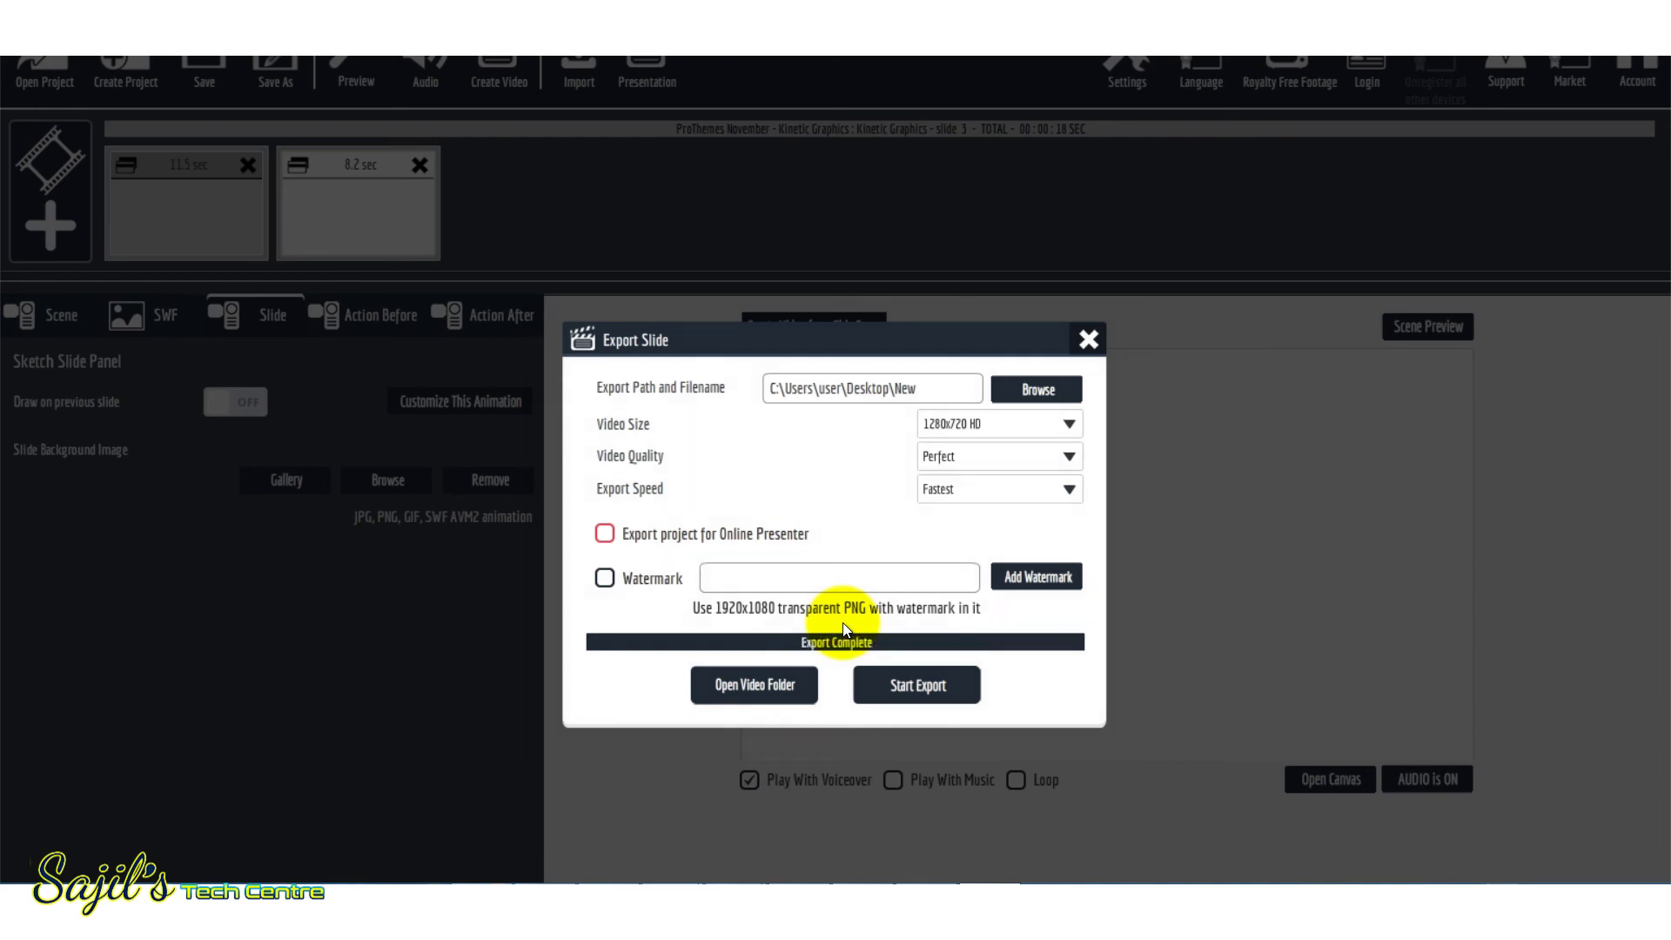
Play FPROJECT 1.mp4 from the New folder in Media Player Classic, then close the player
{"action": "left_click", "coordinate": [762, 696]}
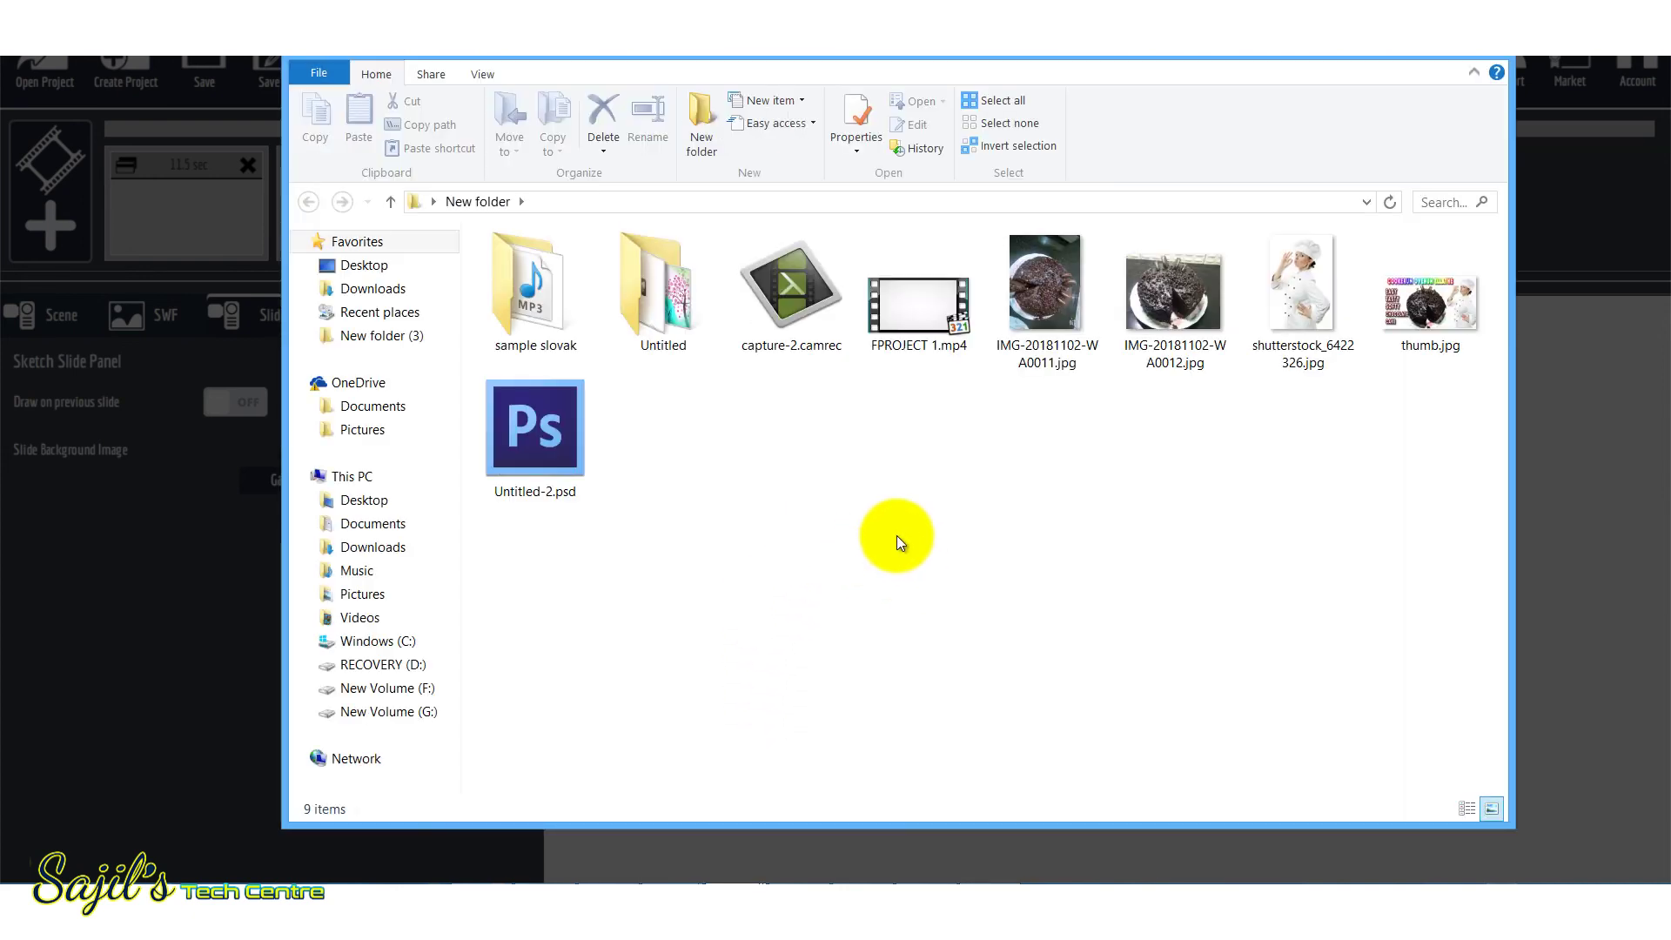
{"action": "left_click", "coordinate": [918, 324]}
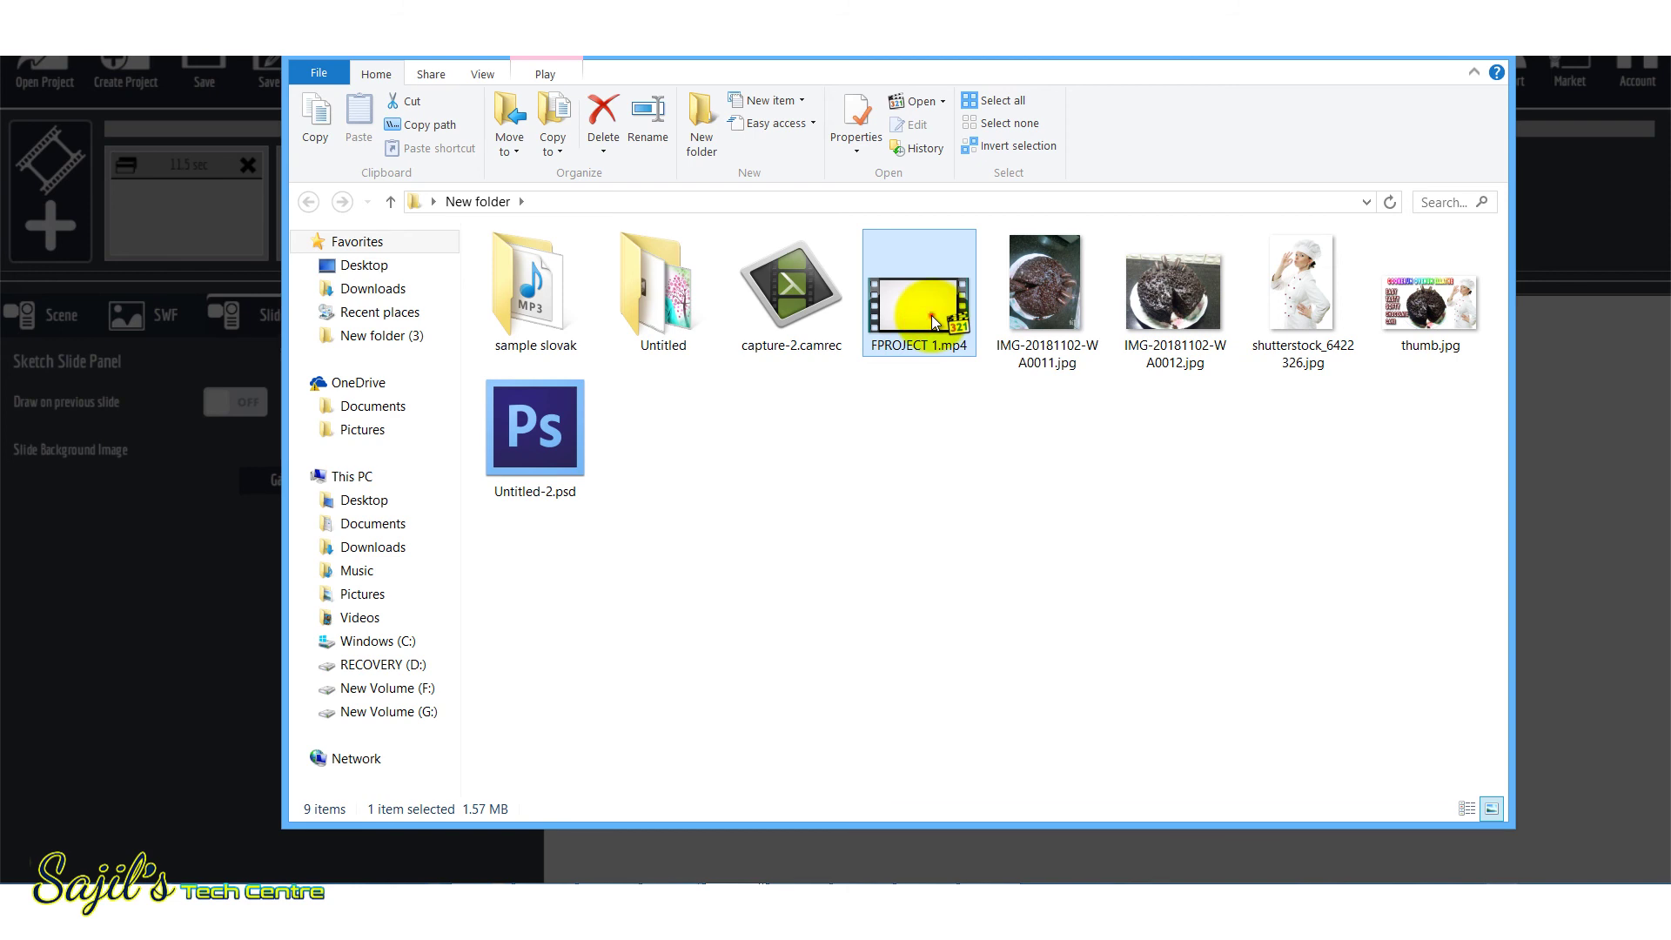
{"action": "double_click", "coordinate": [932, 315]}
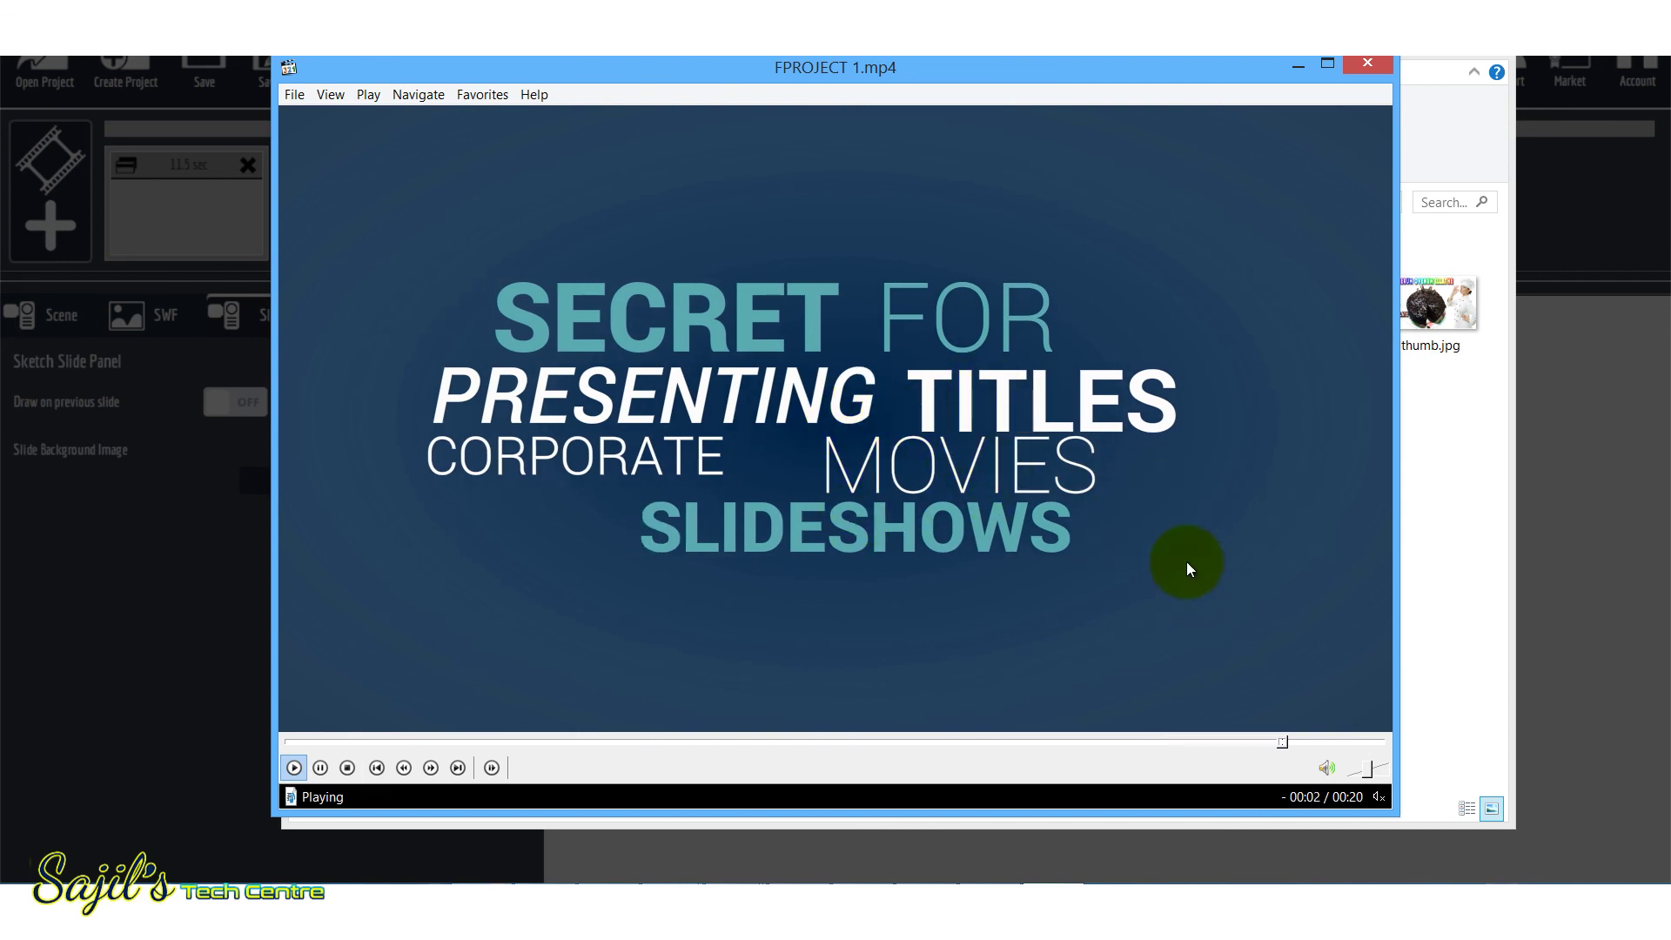
{"action": "left_click", "coordinate": [1371, 61]}
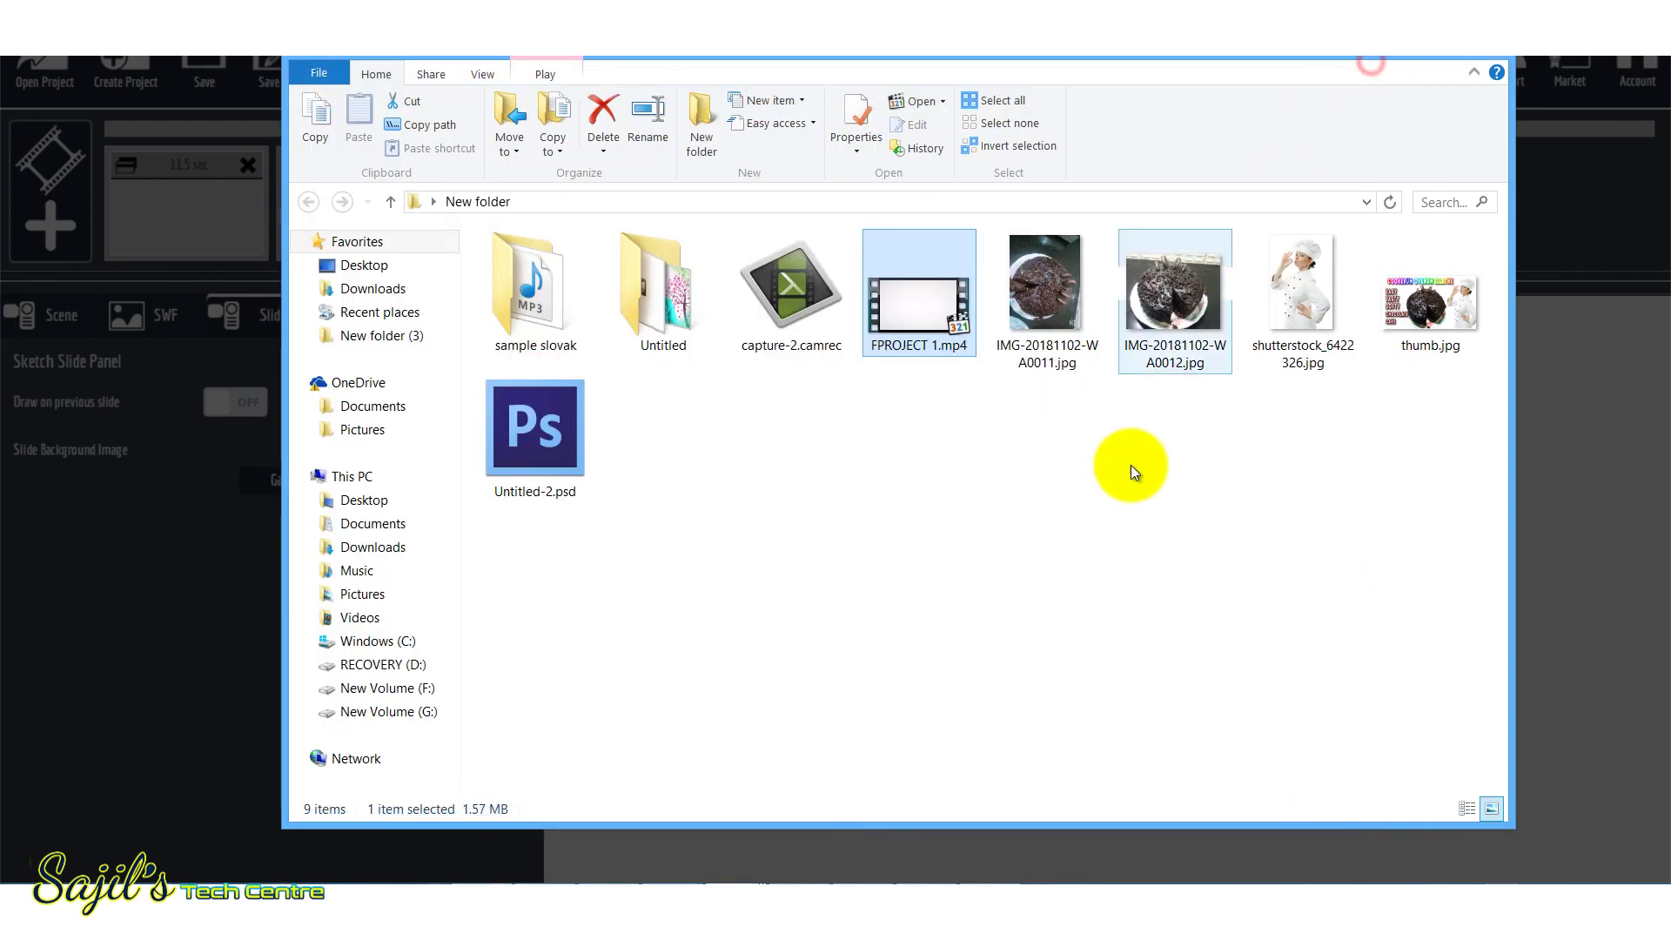
Return from File Explorer to Explaindio and close the Export Complete window
{"action": "left_click", "coordinate": [1128, 469]}
{"action": "left_click", "coordinate": [1575, 538]}
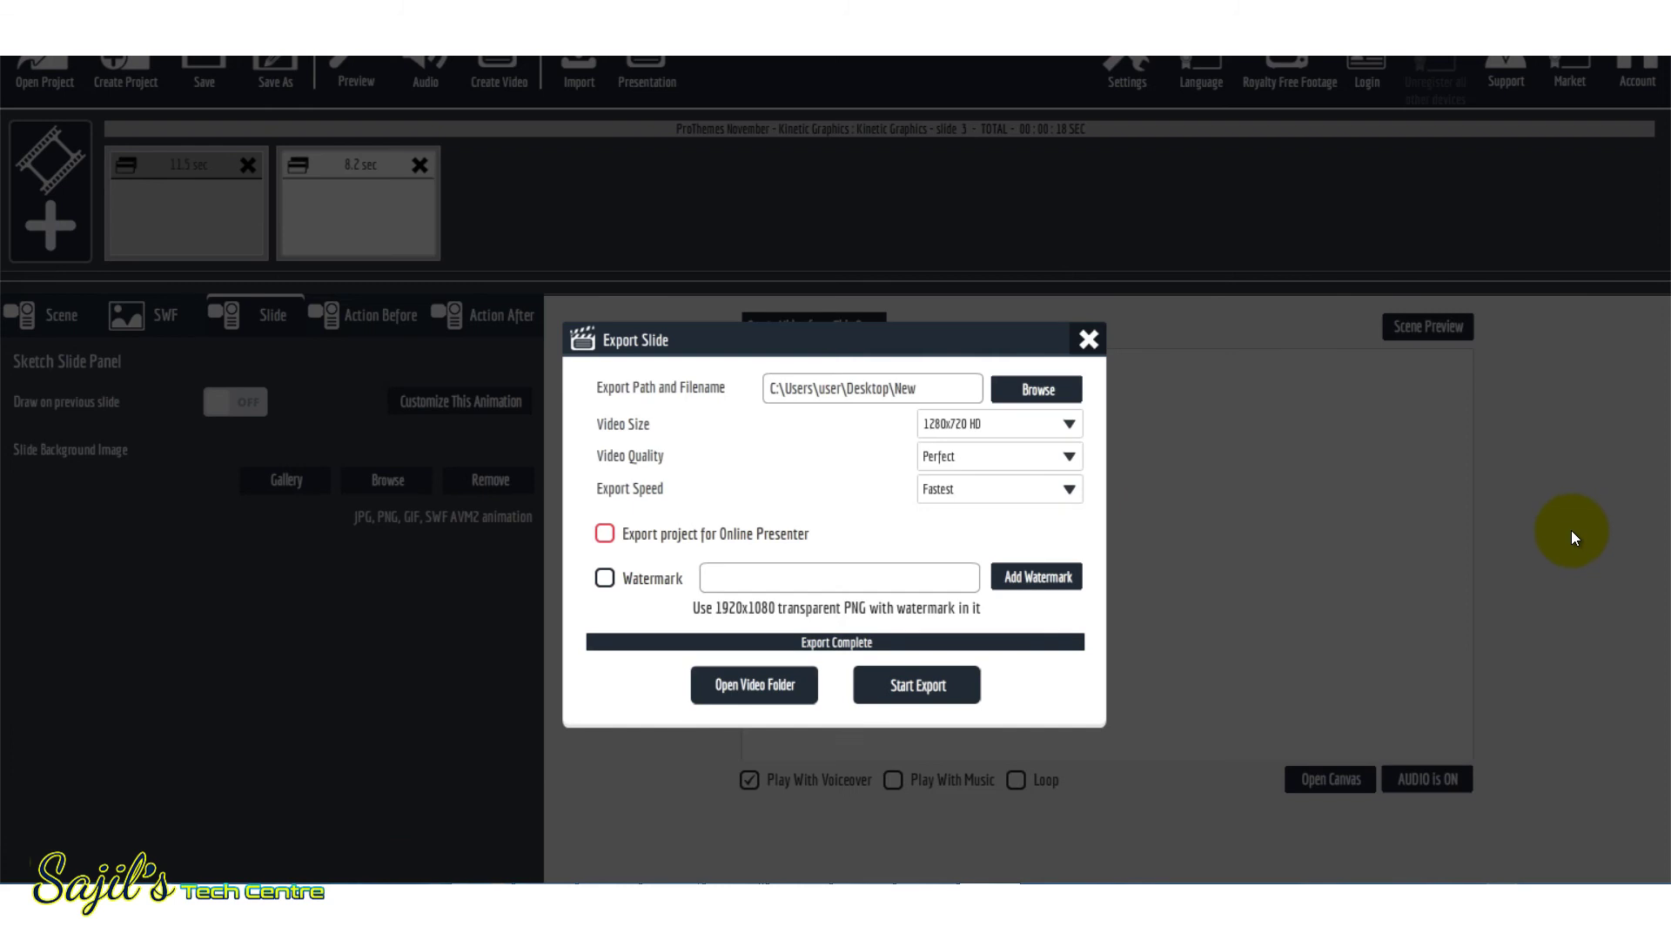
{"action": "left_click", "coordinate": [1089, 339]}
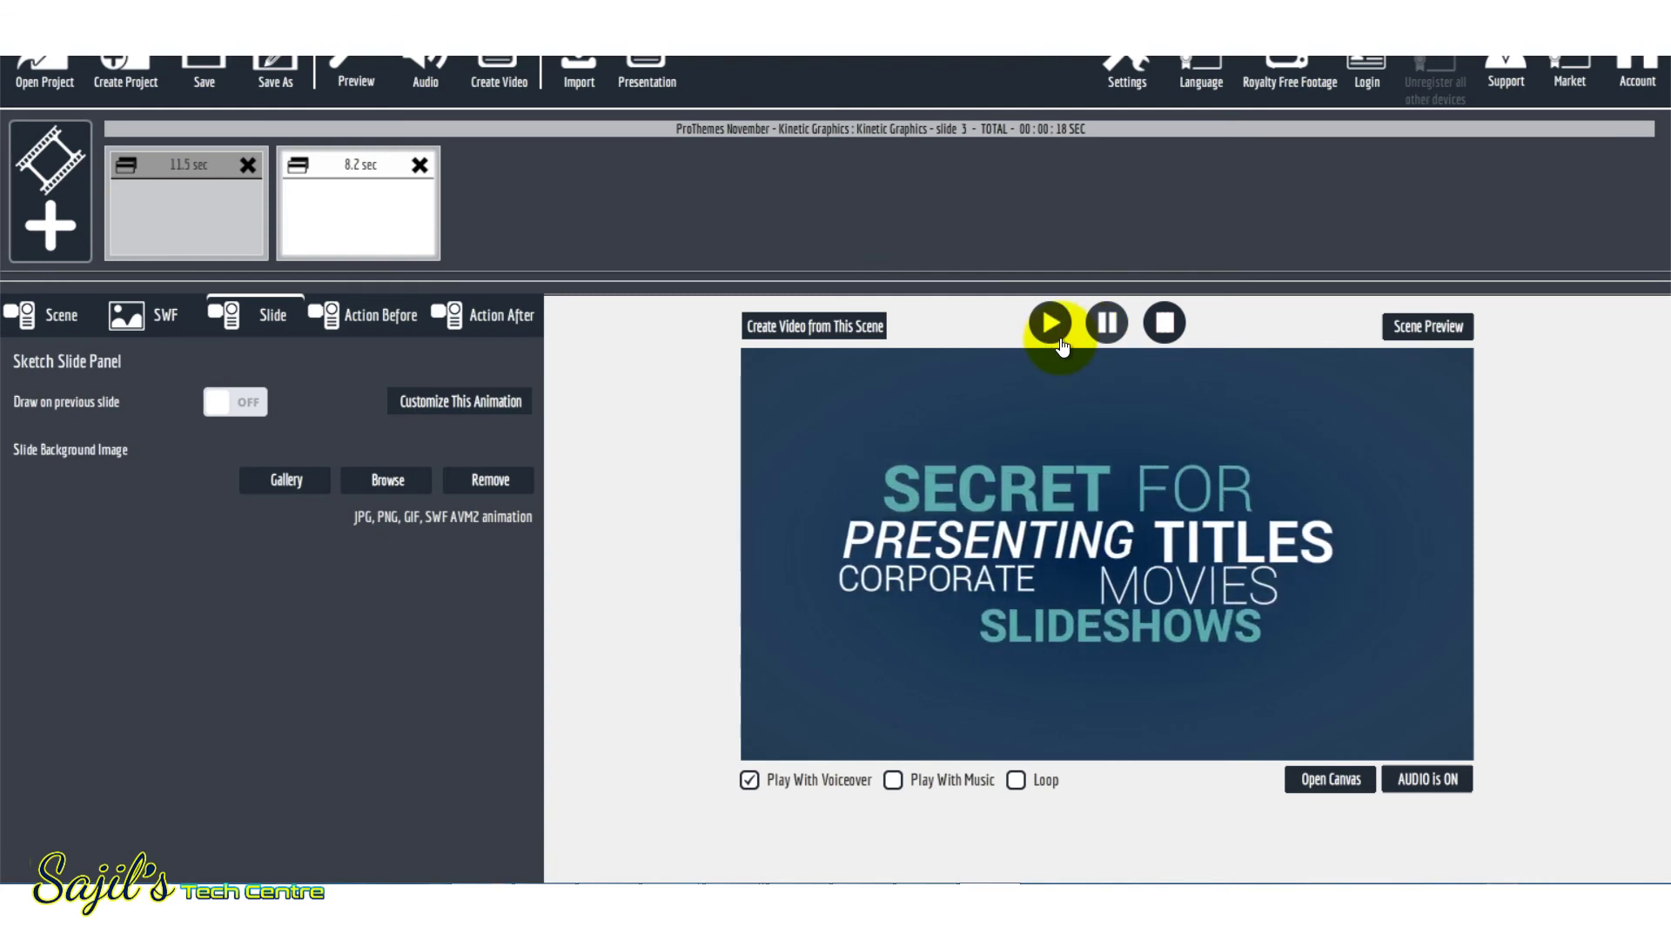